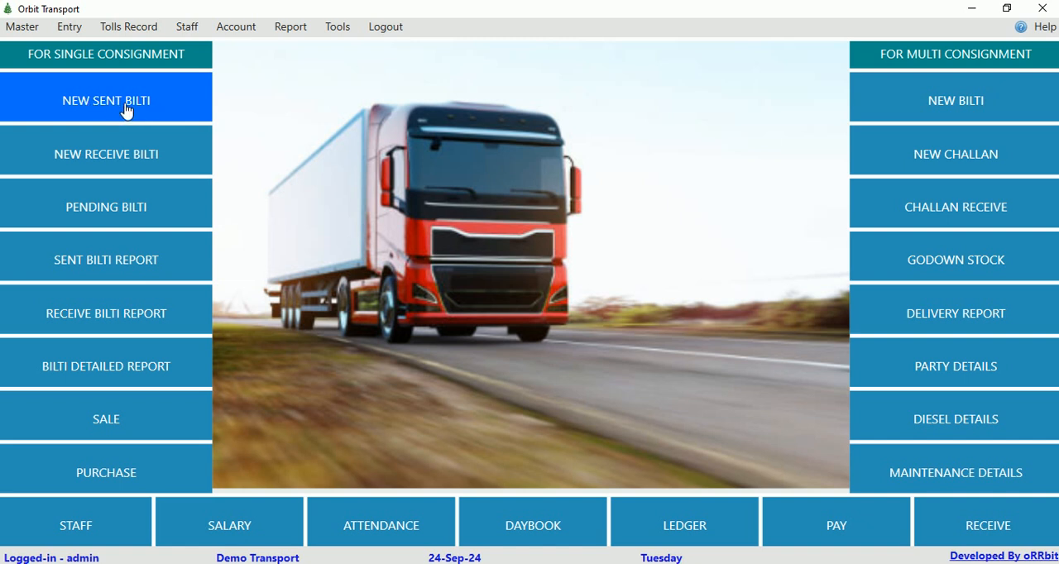
Open a new sent bilti and examine its date, bilti type and transporter name fields.
left_click(125, 110)
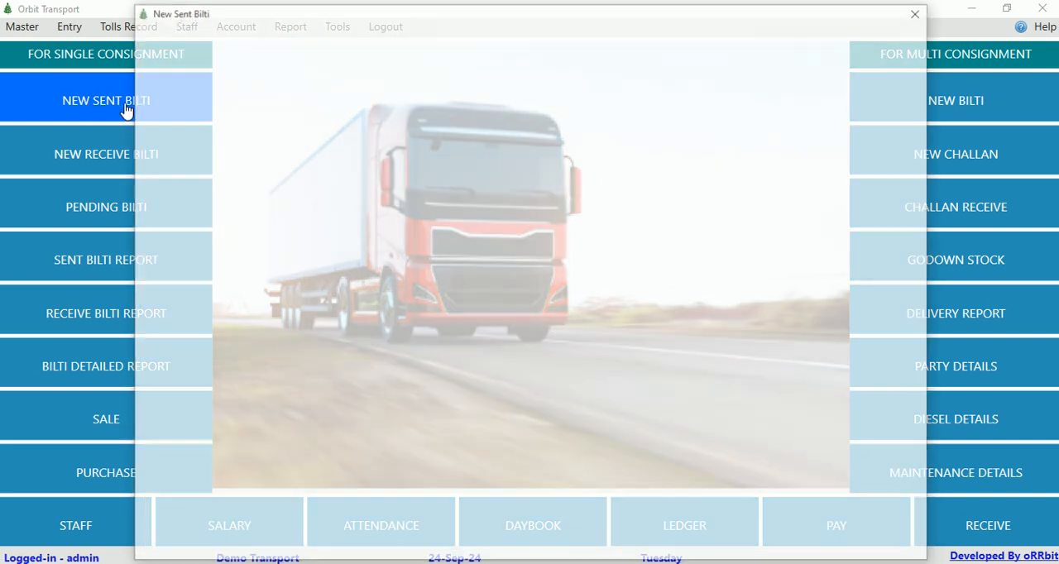
left_click(285, 40)
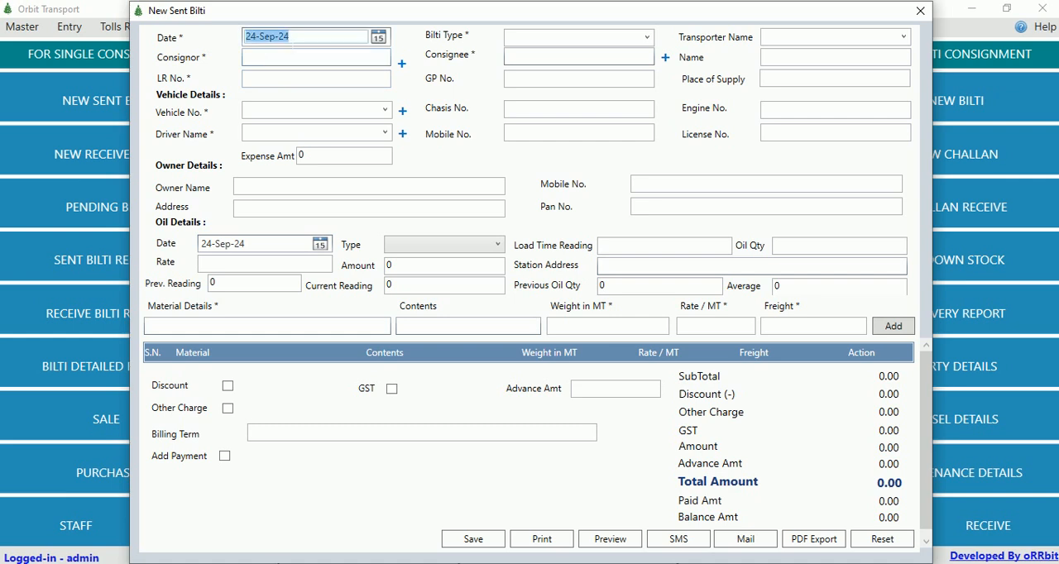
left_click(549, 41)
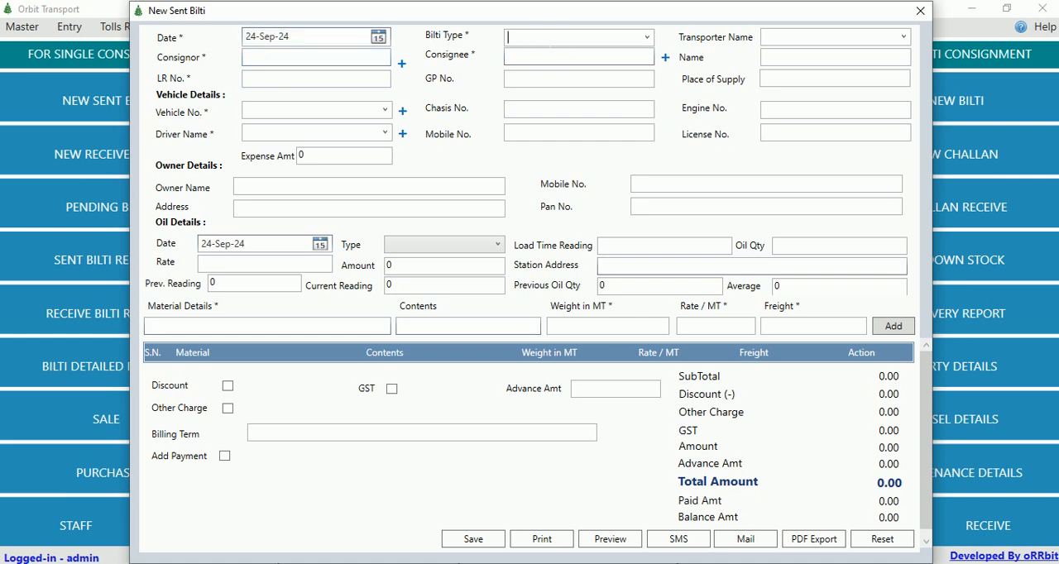
left_click(646, 37)
left_click(846, 37)
Look up consignors starting with "p" and view the blank form for adding a new party, closing it unsaved.
left_click(338, 58)
type("p")
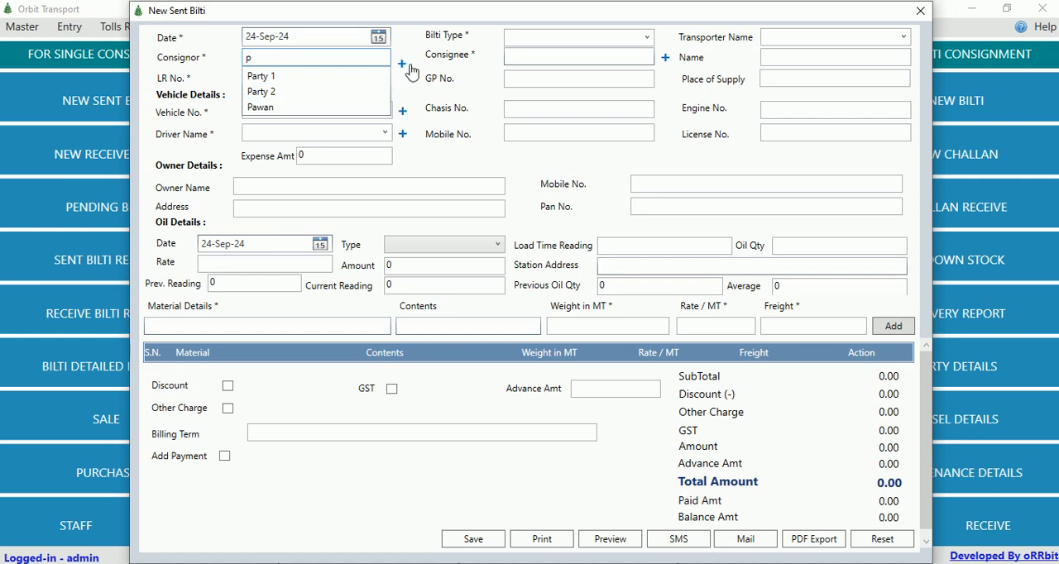
left_click(404, 64)
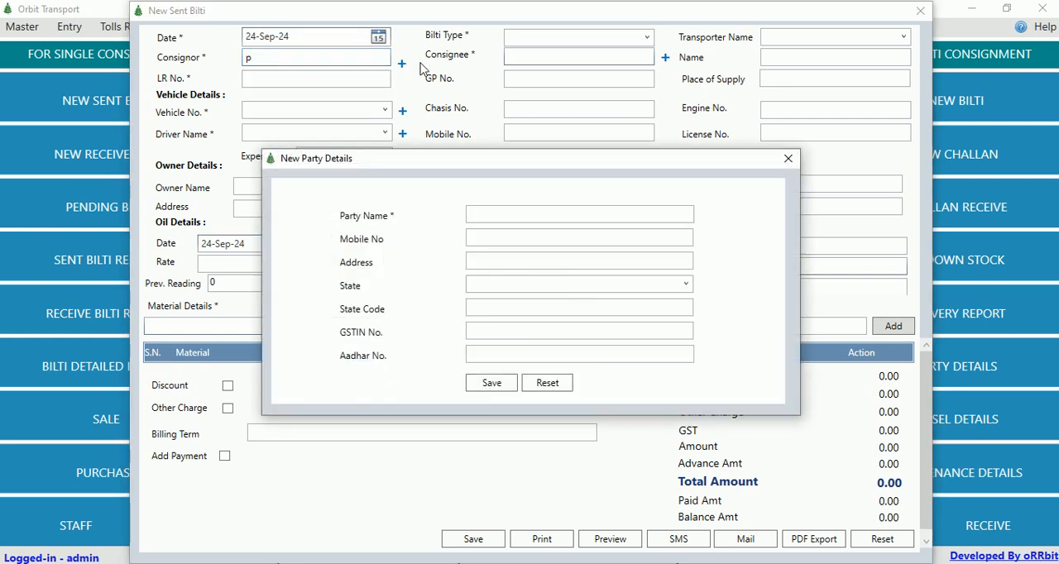
left_click(786, 159)
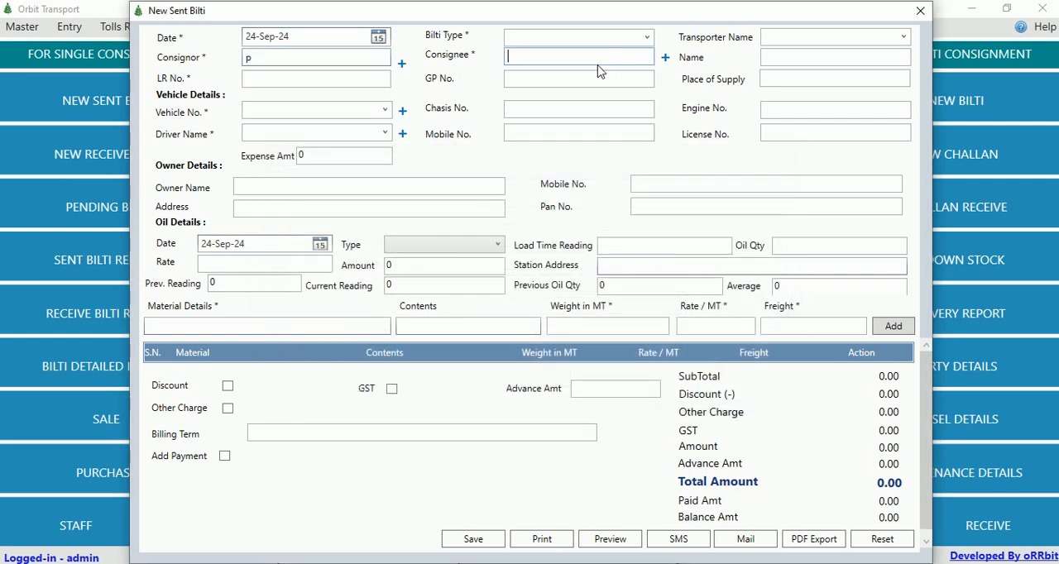
Go through the bilti's Name, LR No., GP No. and Place of Supply fields.
left_click(801, 55)
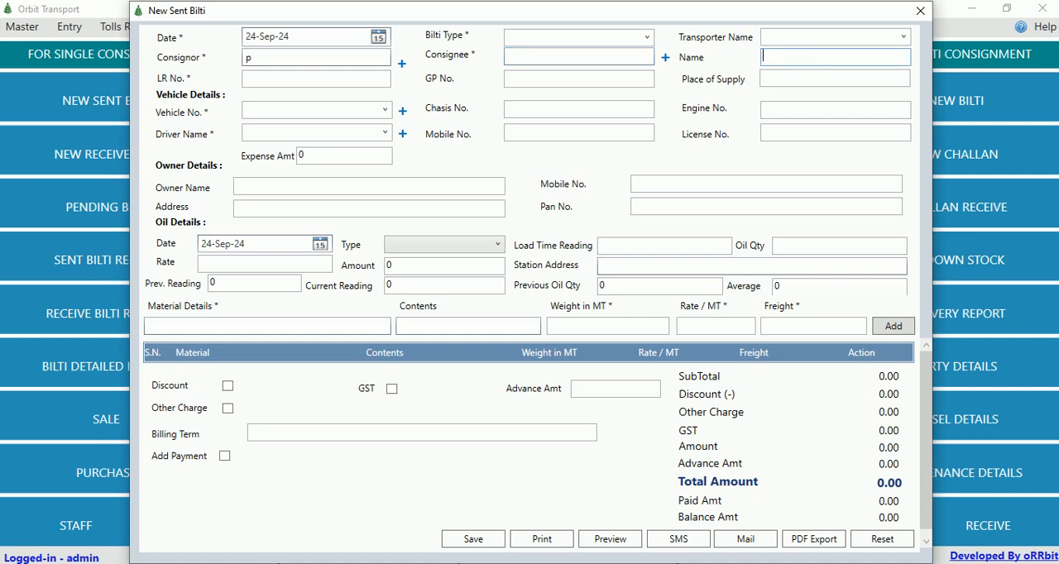
left_click(356, 79)
left_click(555, 80)
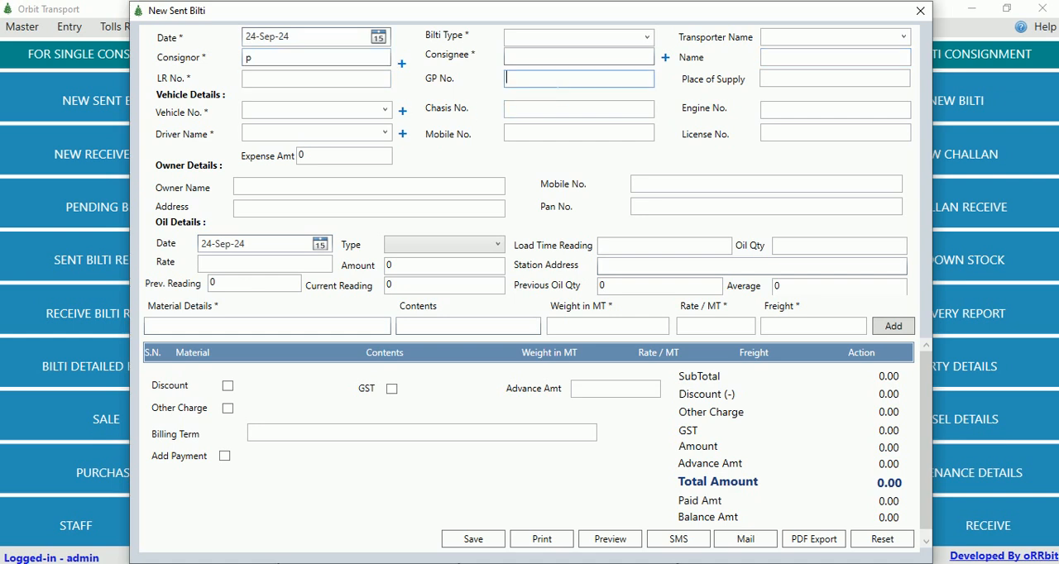
left_click(797, 81)
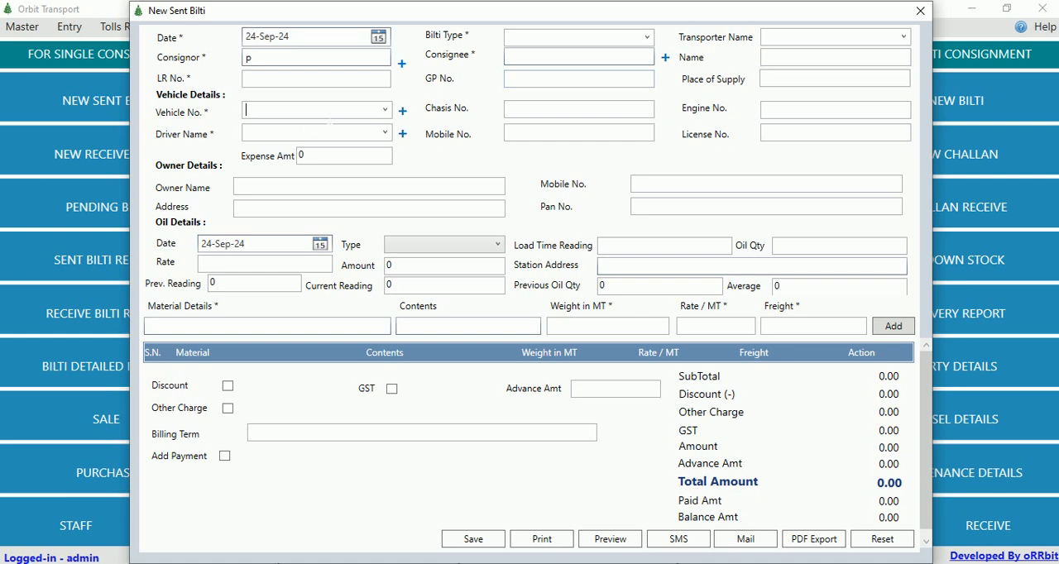
View the available vehicle numbers and the blank form for adding a new vehicle, closing it unsaved.
left_click(384, 110)
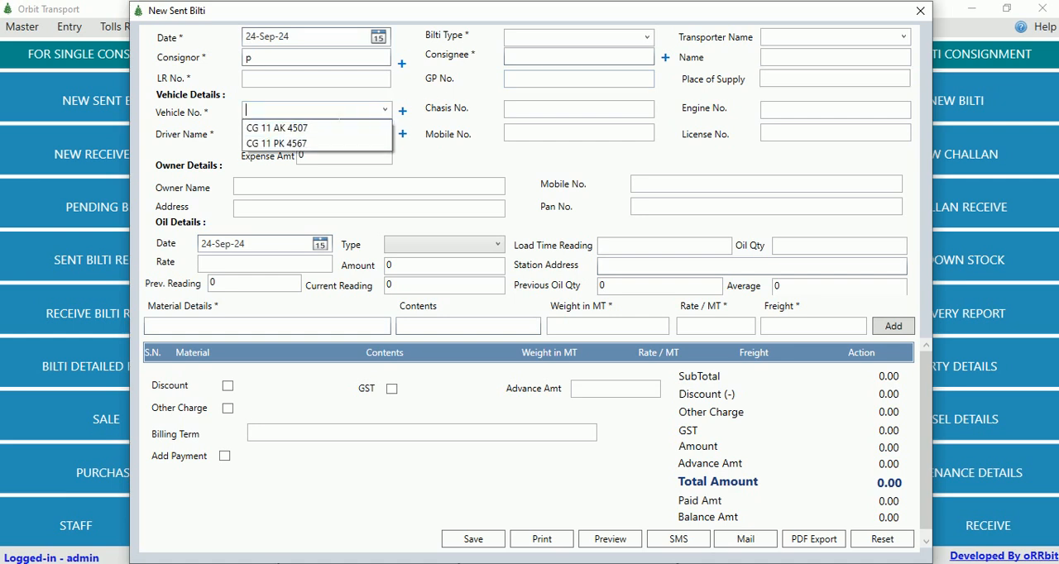
left_click(403, 111)
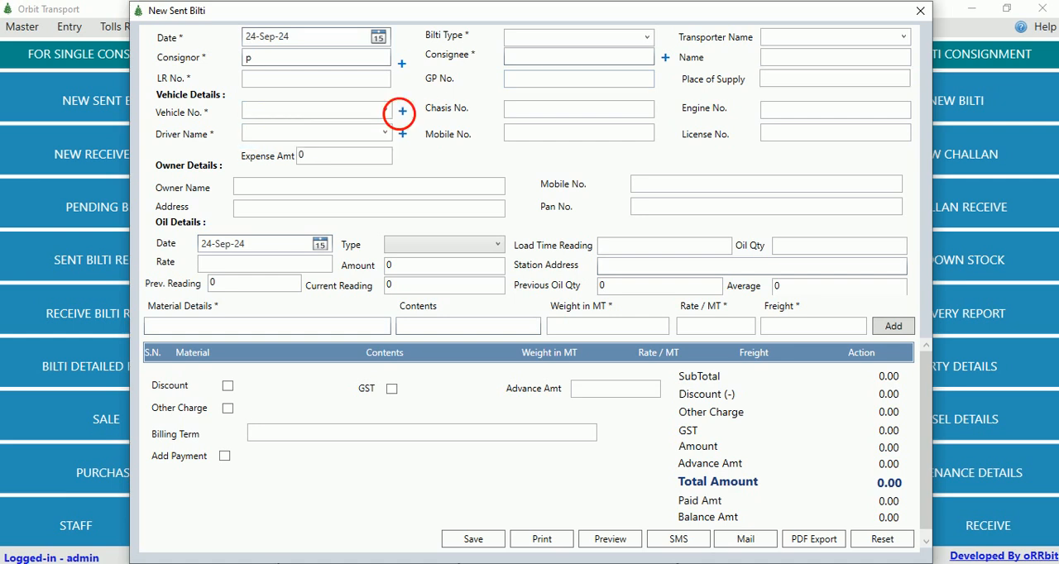
left_click(404, 112)
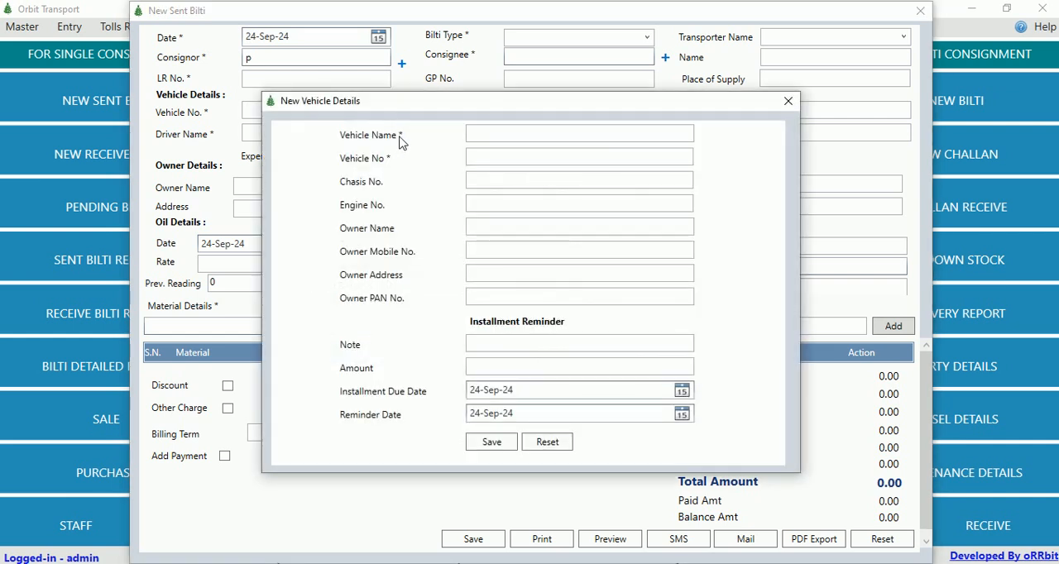
left_click(787, 100)
View the driver name choices and the blank new staff form for adding a driver, closing it unsaved.
left_click(384, 133)
left_click(406, 139)
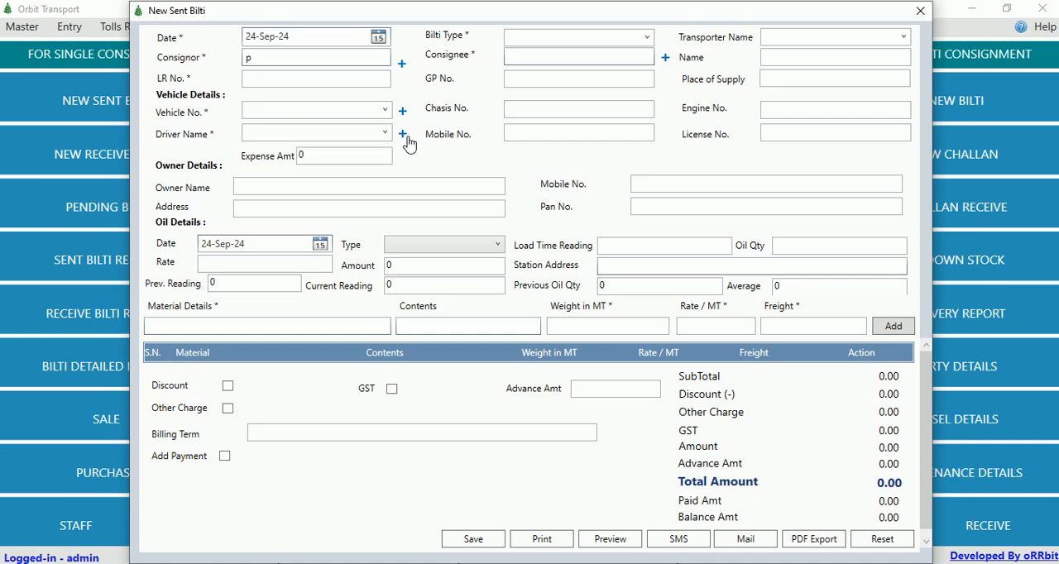
left_click(404, 136)
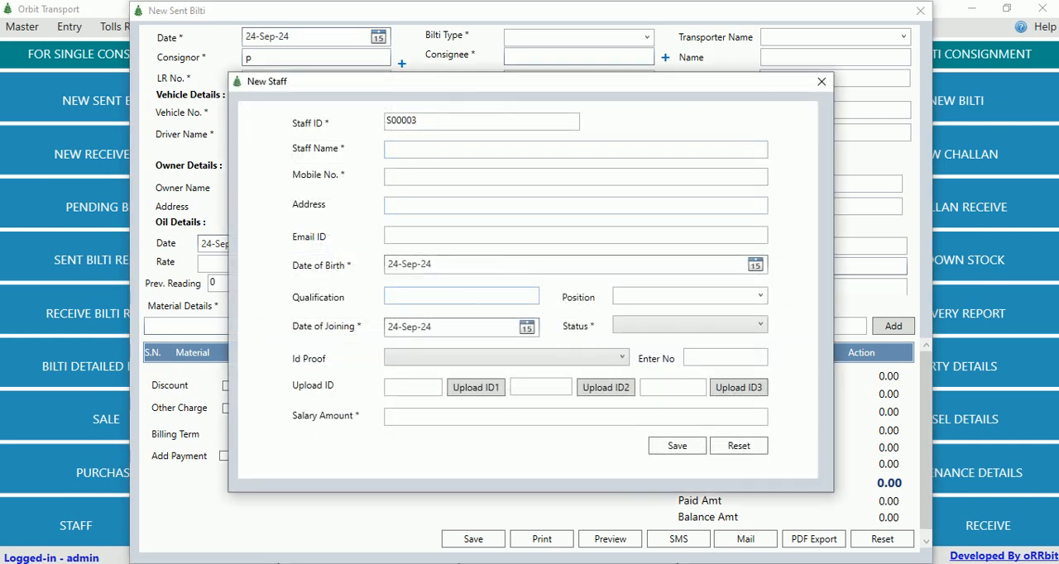
left_click(821, 81)
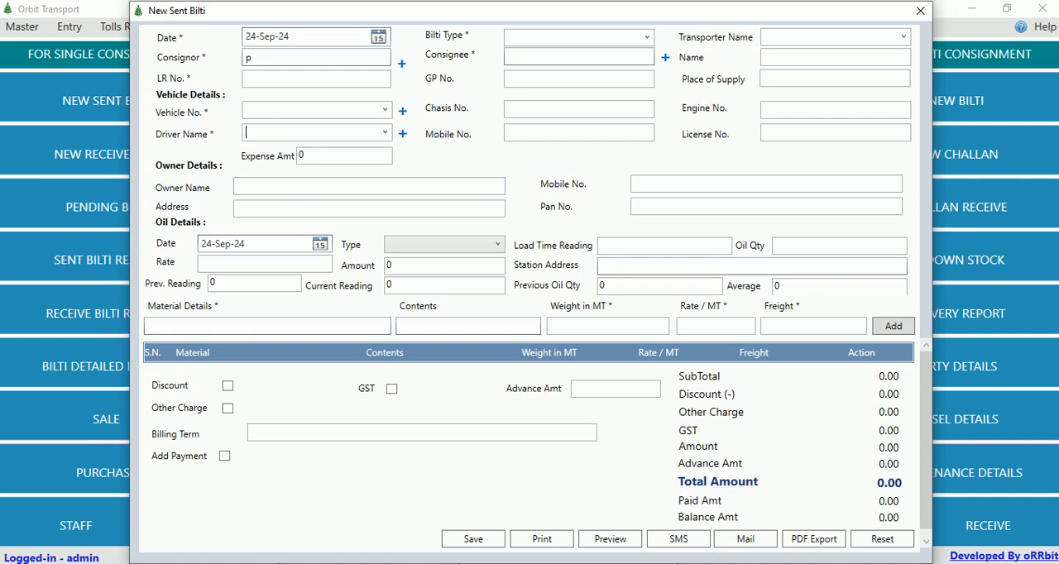
Leave the expense amount at zero and set the type in the oil details to Credit.
left_click(331, 156)
left_click_drag(306, 156, 282, 169)
left_click(436, 253)
left_click(426, 279)
Go through the remaining oil detail fields, from load time reading and oil quantity to station address and average.
left_click(661, 245)
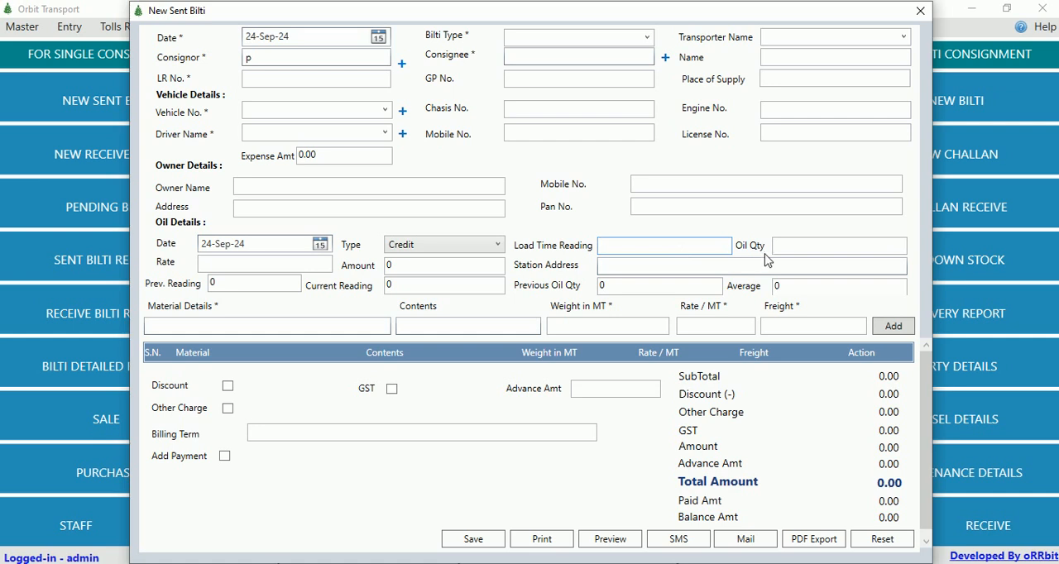
key("Tab")
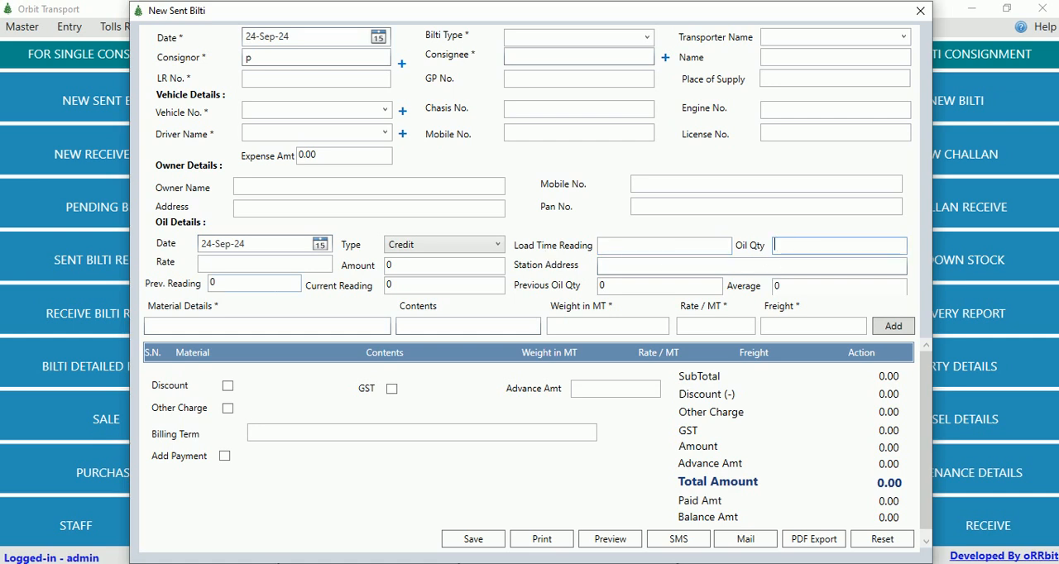
key("Tab")
key("Tab")
key("Tab")
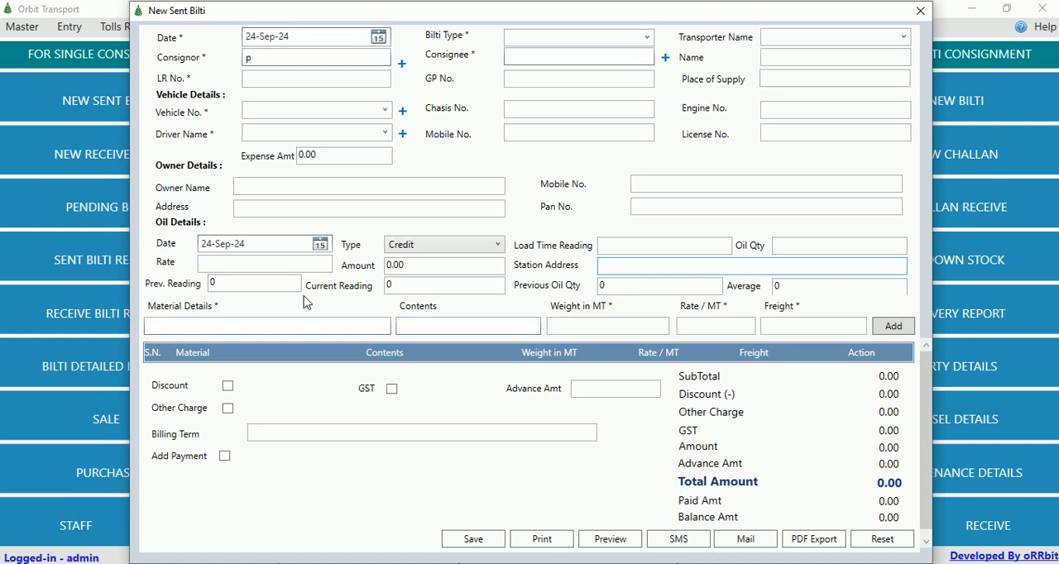
key("Tab")
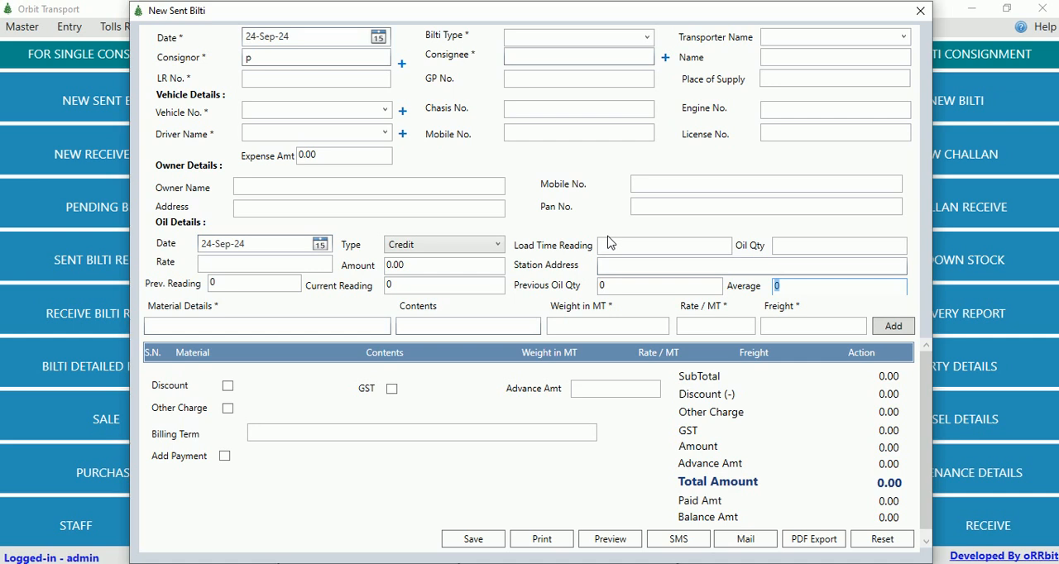
Add a material line for Cement with contents 500bag, weight 100000 MT and a rate of 25 per MT.
key("Tab")
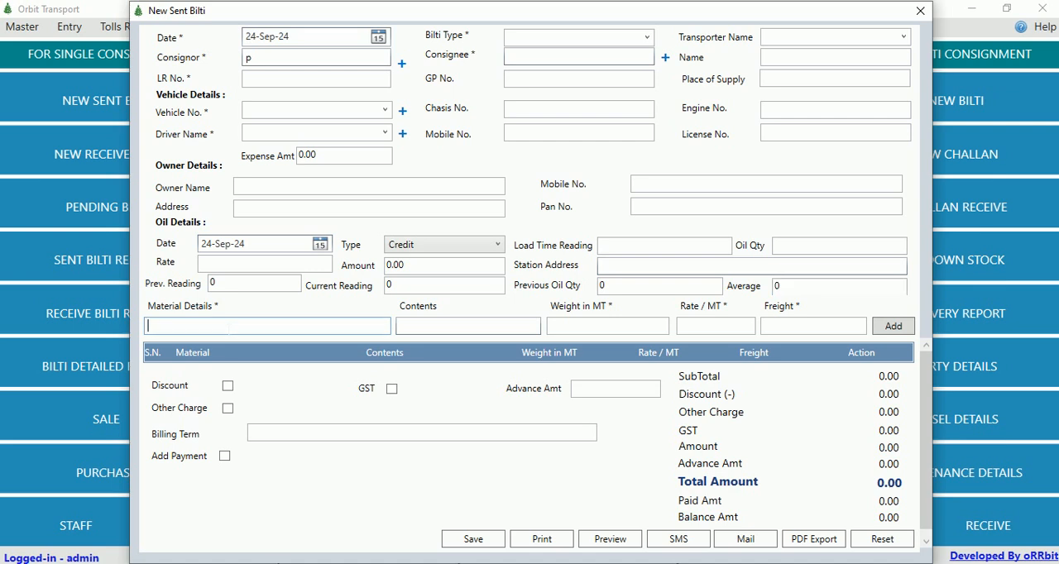
type("Cem")
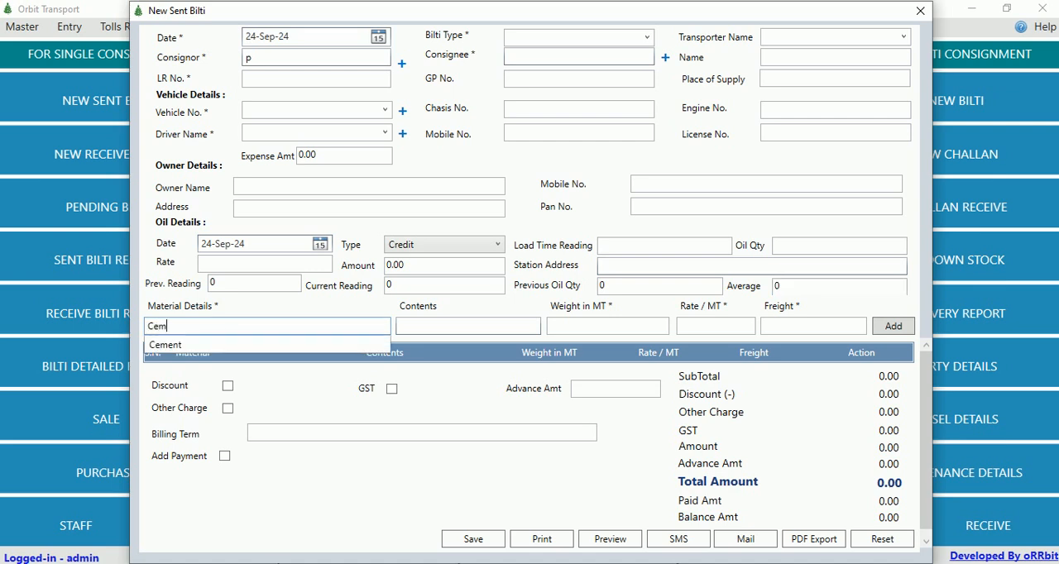
key("Down")
key("Tab")
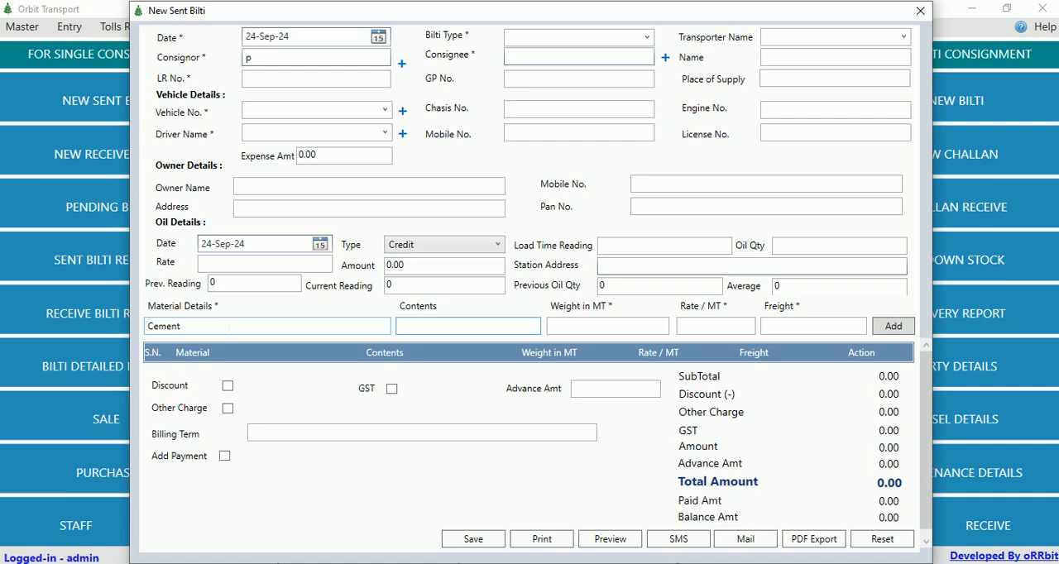
type("500bag")
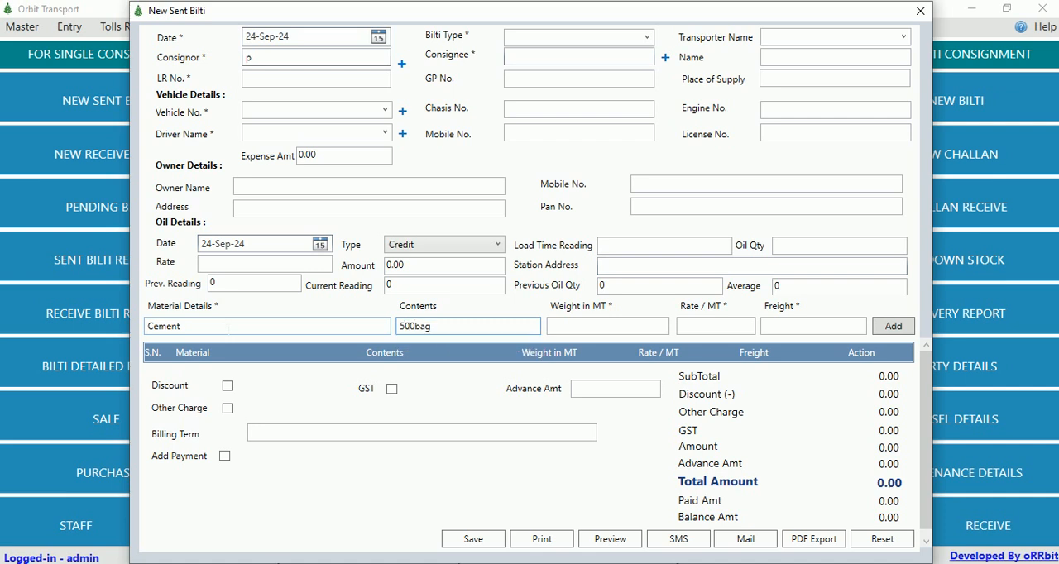
key("Tab")
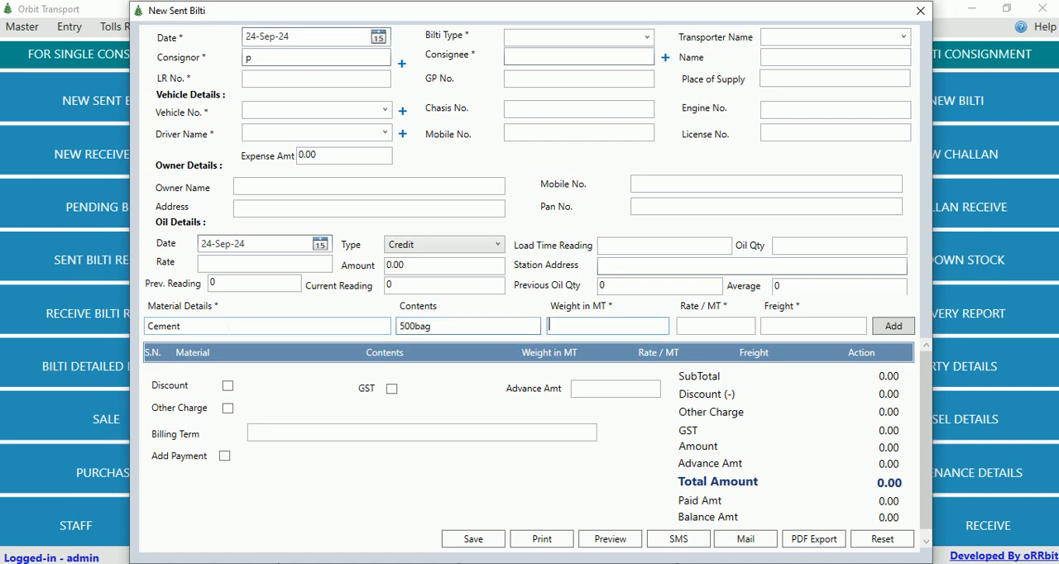
type("100000")
key("Tab")
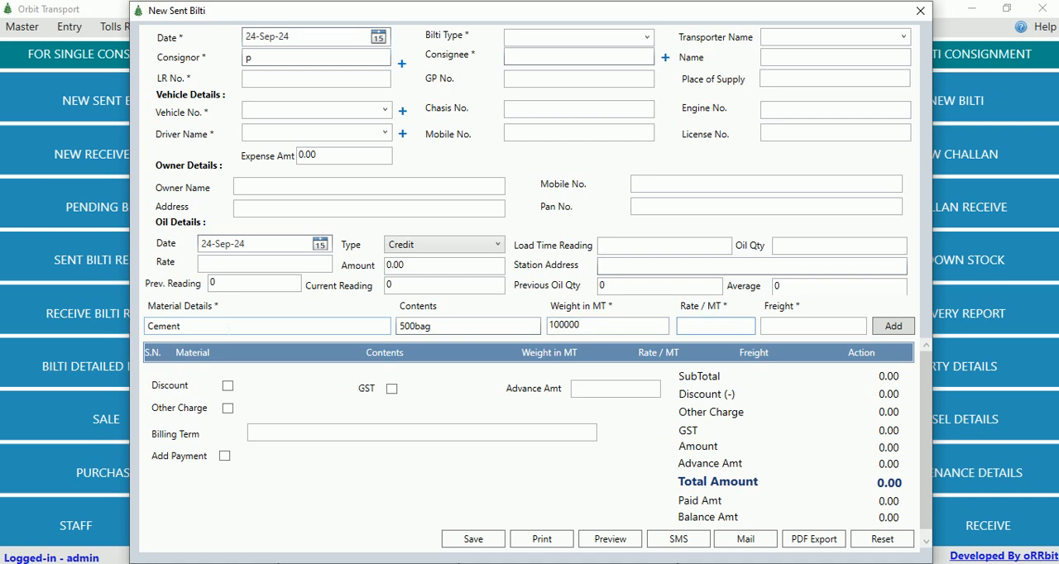
type("25")
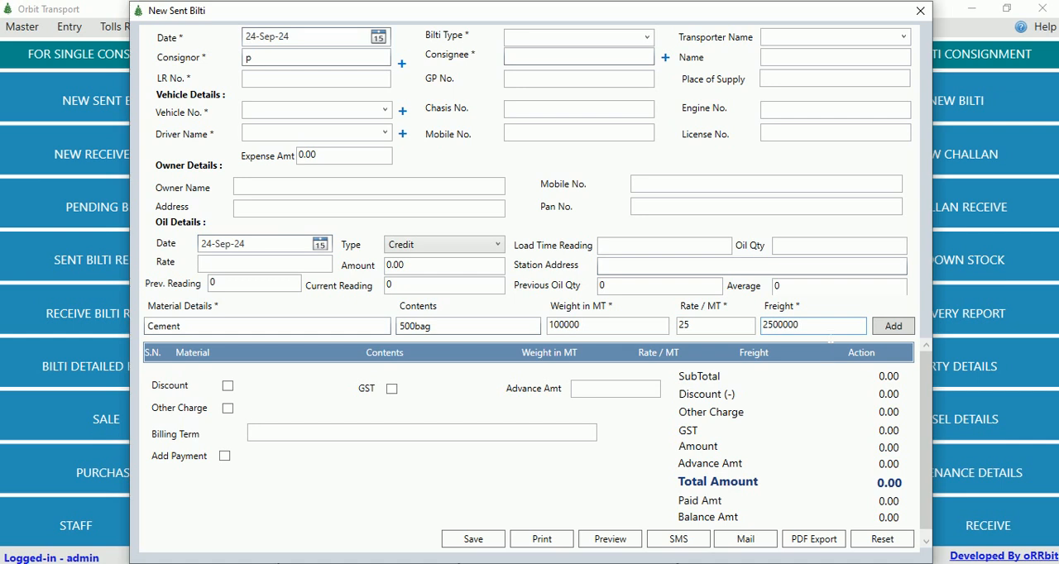
left_click(901, 331)
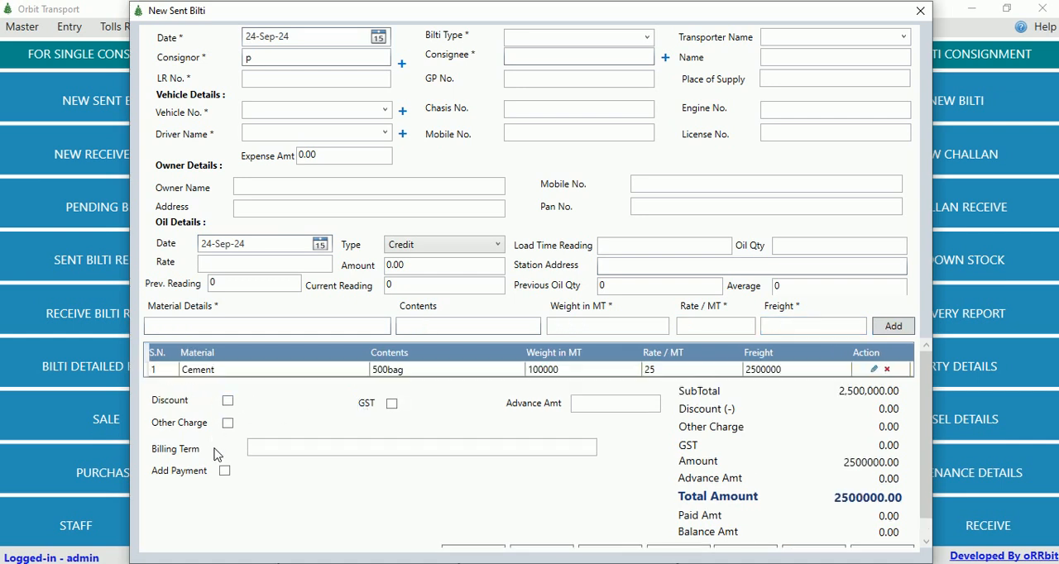
Add a payment to the bilti with an amount paid of 25000, and close the form without saving.
left_click(225, 471)
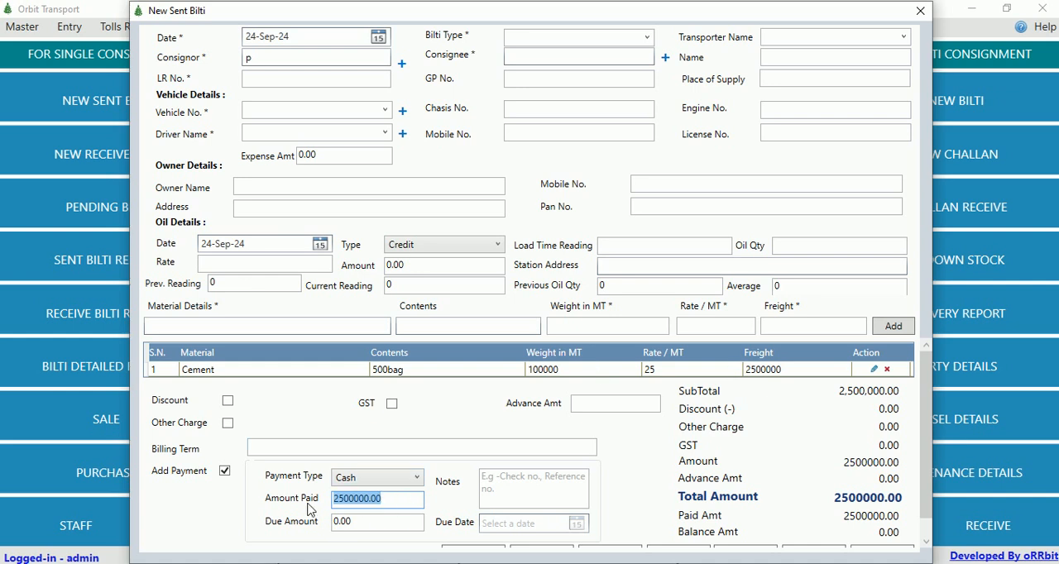
type("25000")
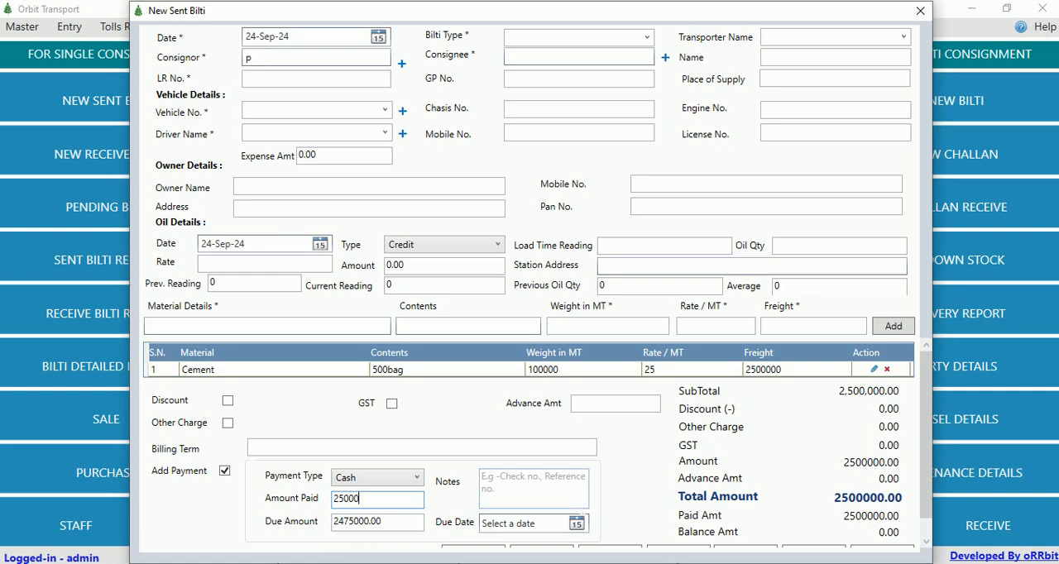
scroll(578, 508, "down", 1)
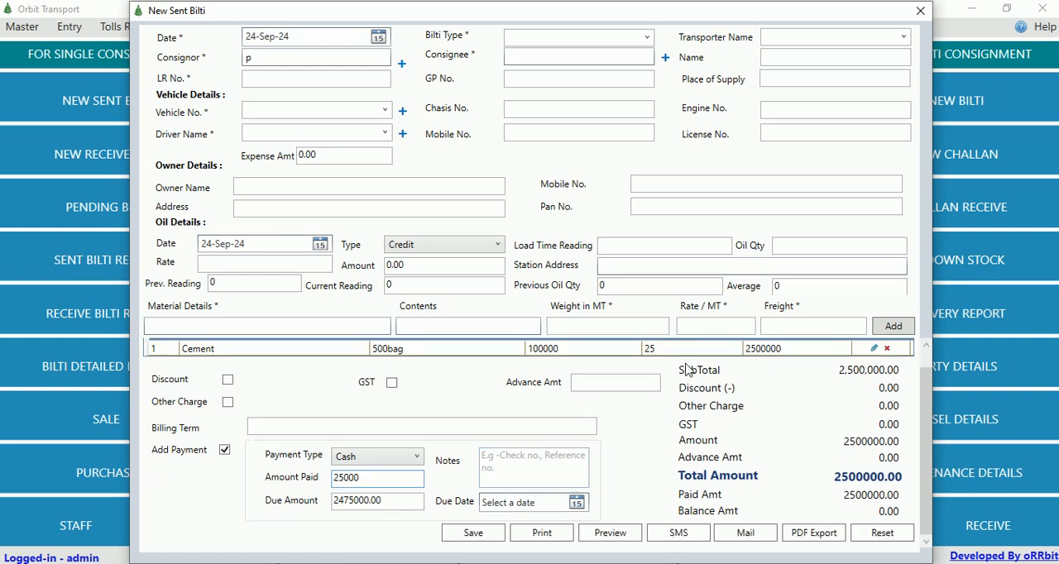
left_click(920, 10)
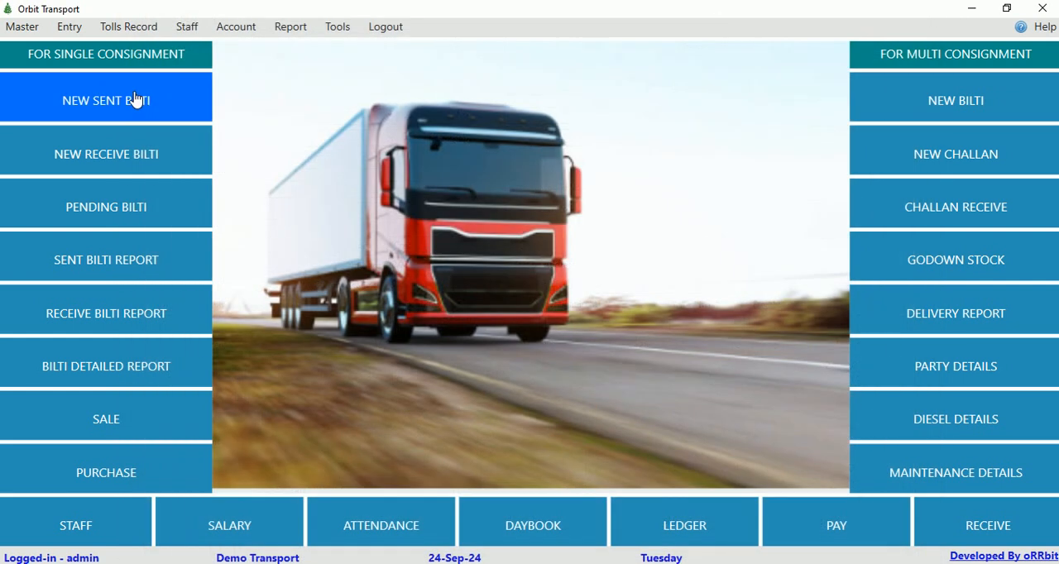
Open the party details list and view the edit form of the fifth party, closing it without changes.
left_click(22, 26)
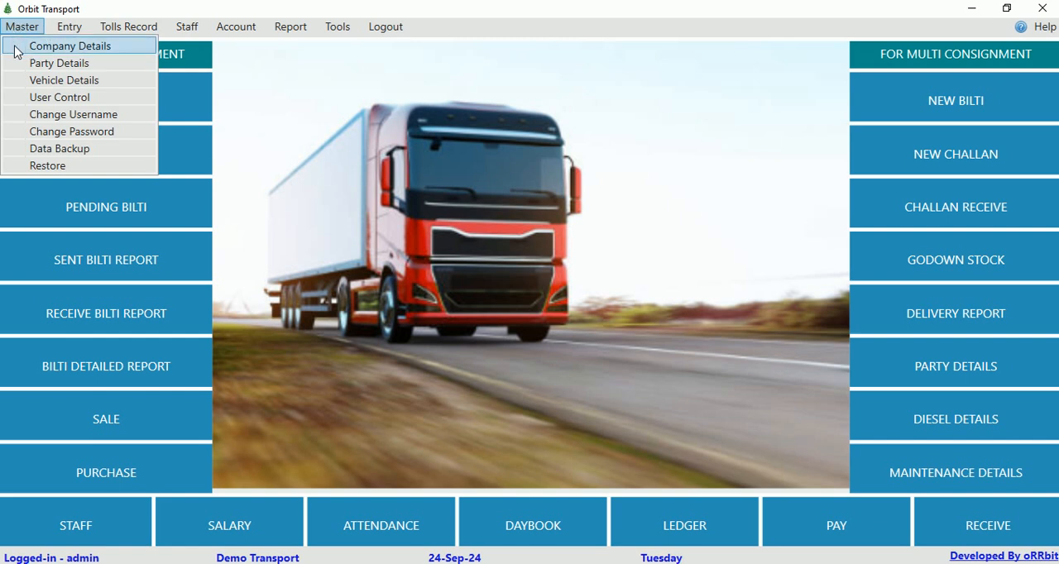
left_click(61, 67)
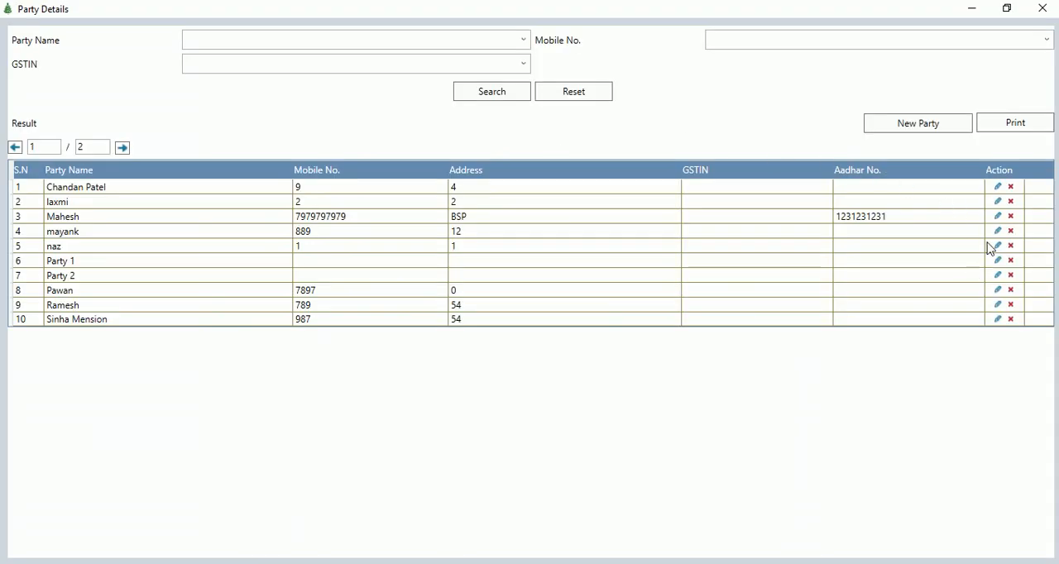
left_click(998, 246)
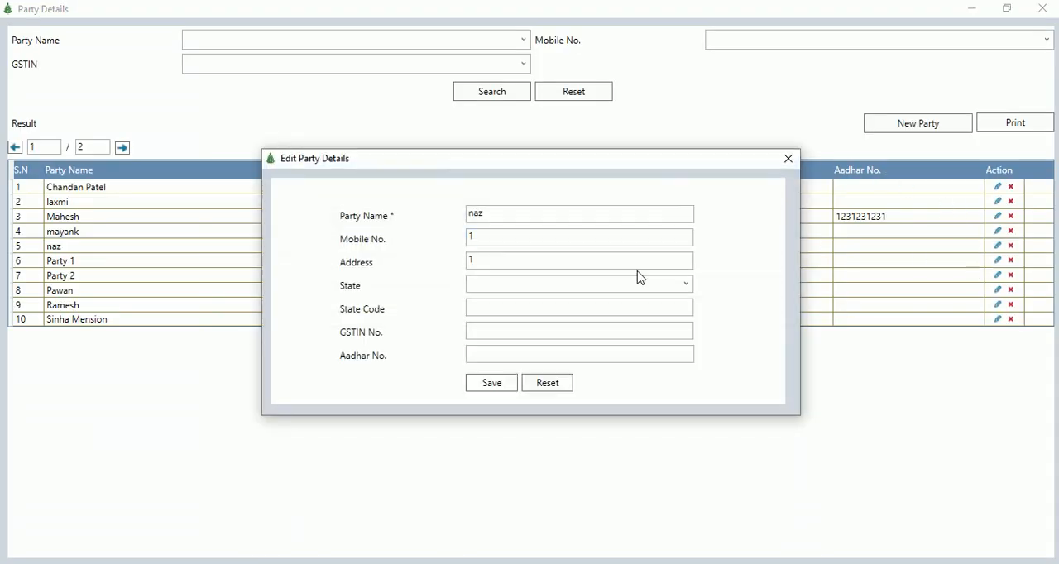
left_click(787, 158)
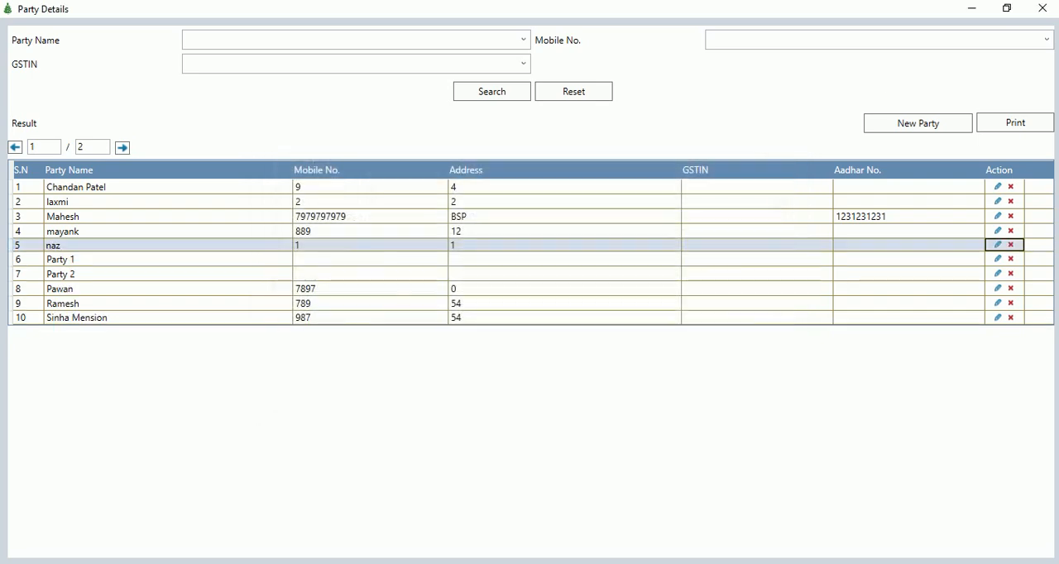
Leave the party details, open the vehicle details list and view the blank new vehicle form, closing it without saving.
left_click(1040, 8)
left_click(30, 26)
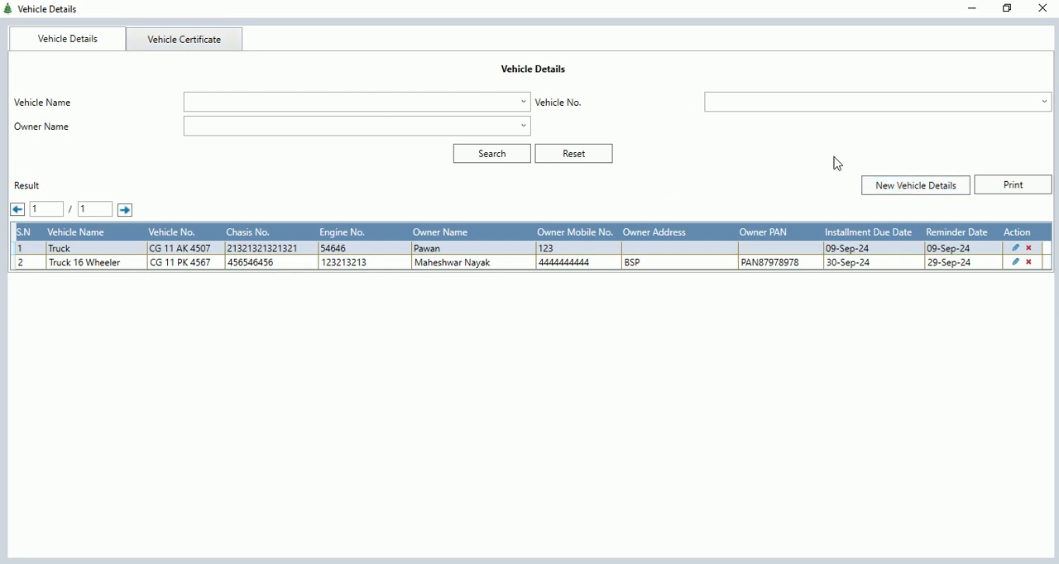
left_click(881, 182)
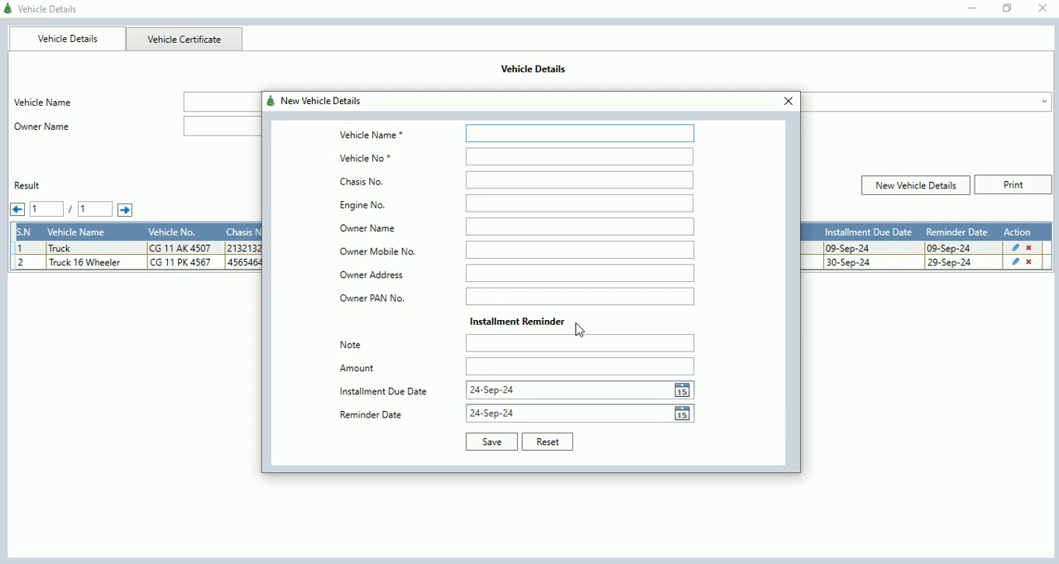
left_click(788, 101)
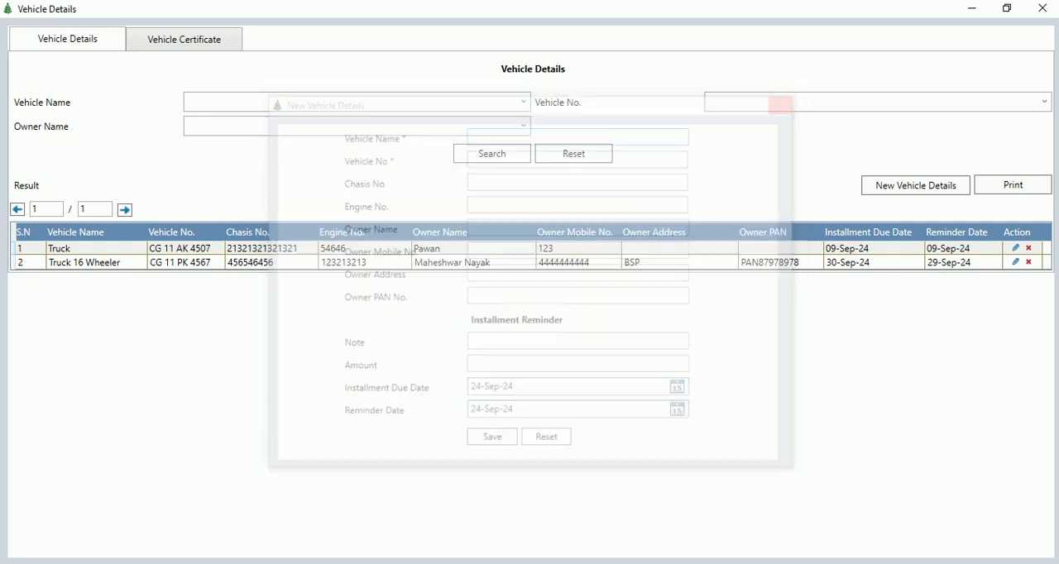
Go through the vehicle certificate records, viewing the insurance list, the certificate summary and the document submission list.
left_click(155, 46)
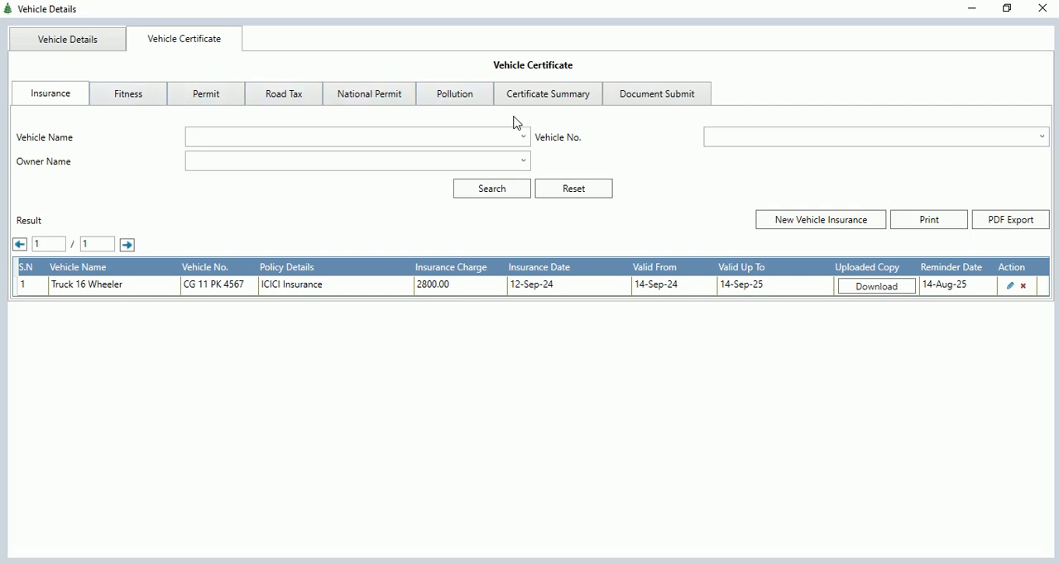
left_click(542, 99)
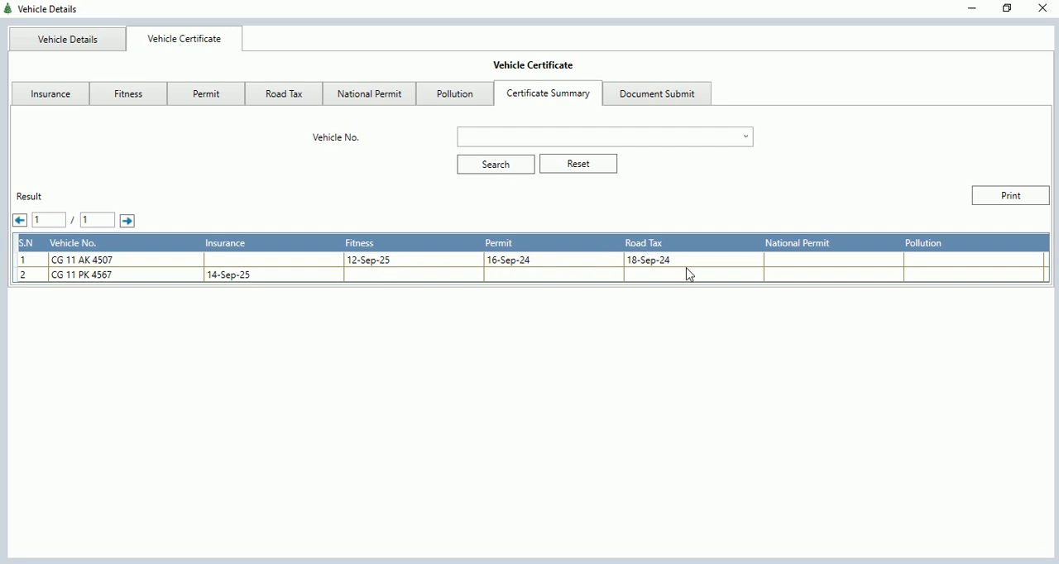
left_click(657, 100)
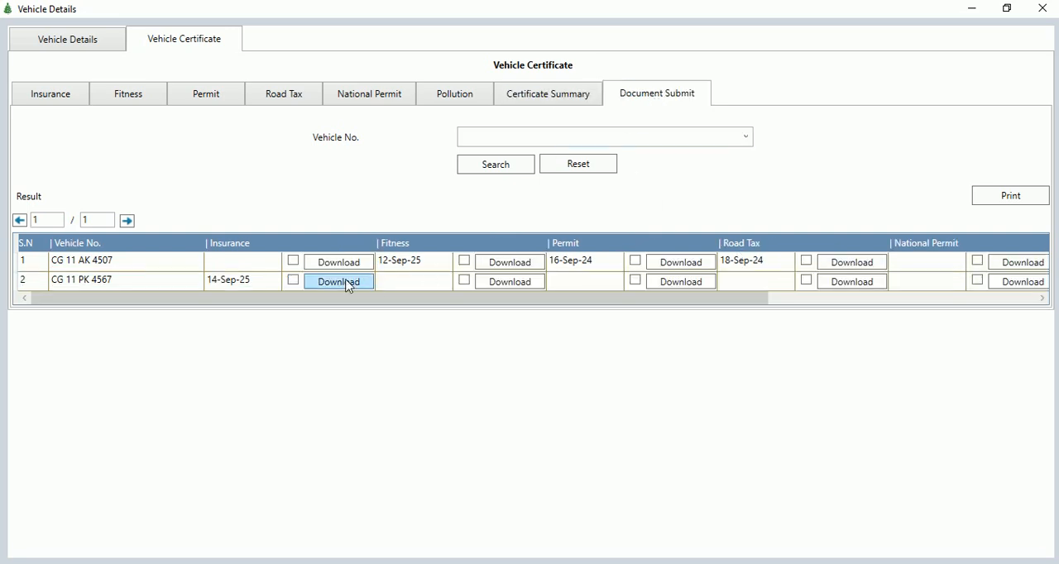
Select the insurance, fitness and permit documents of the first vehicle, view the available row actions and close the vehicle details.
left_click(293, 260)
left_click(466, 263)
left_click(637, 265)
left_click(637, 263)
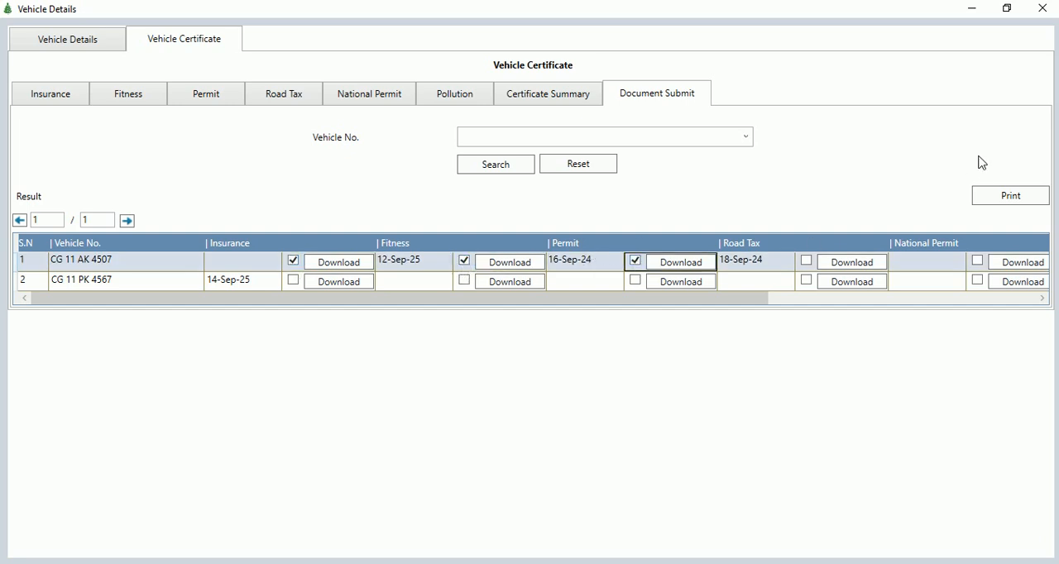
left_click(992, 298)
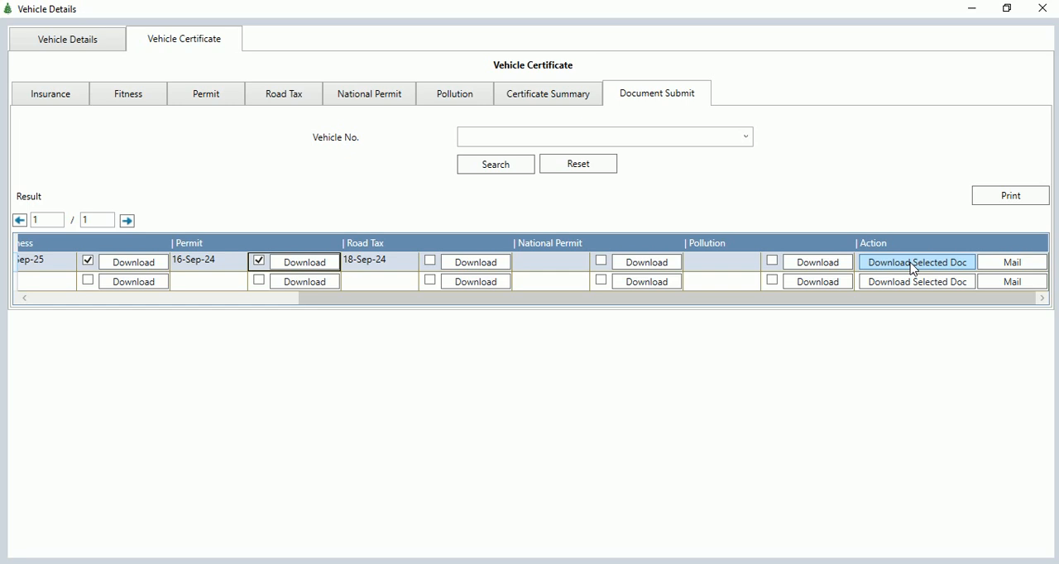
left_click(1052, 7)
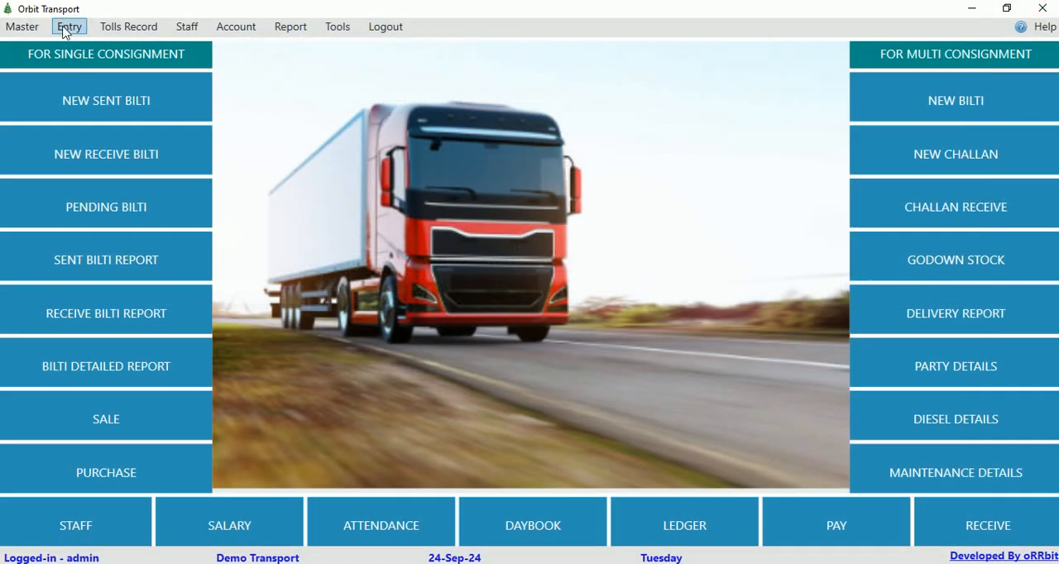
Open the sent bilti record and view the listed bilti's edit form, closing both without changes.
left_click(10, 29)
mouse_move(71, 32)
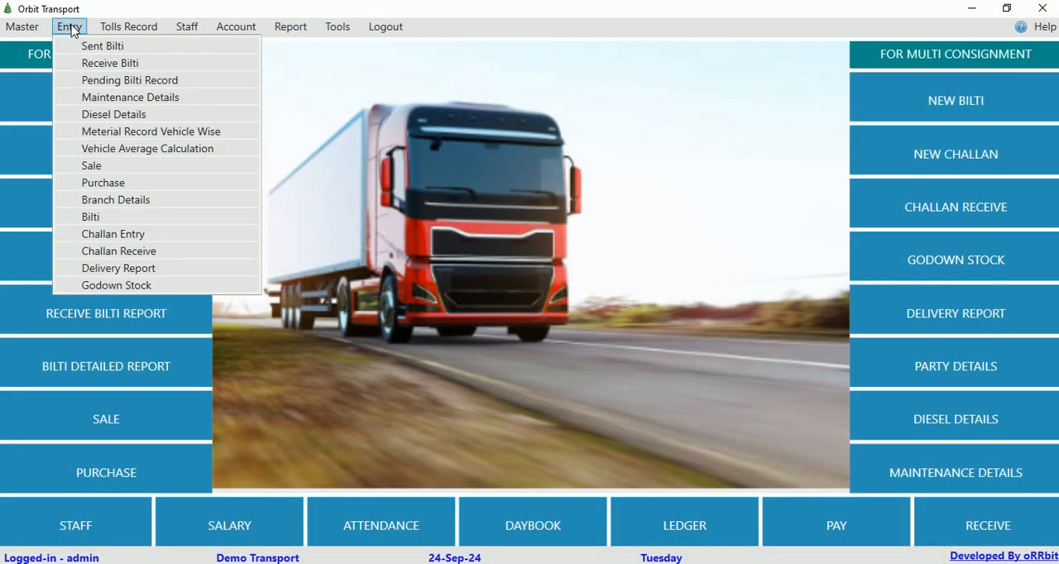
left_click(122, 48)
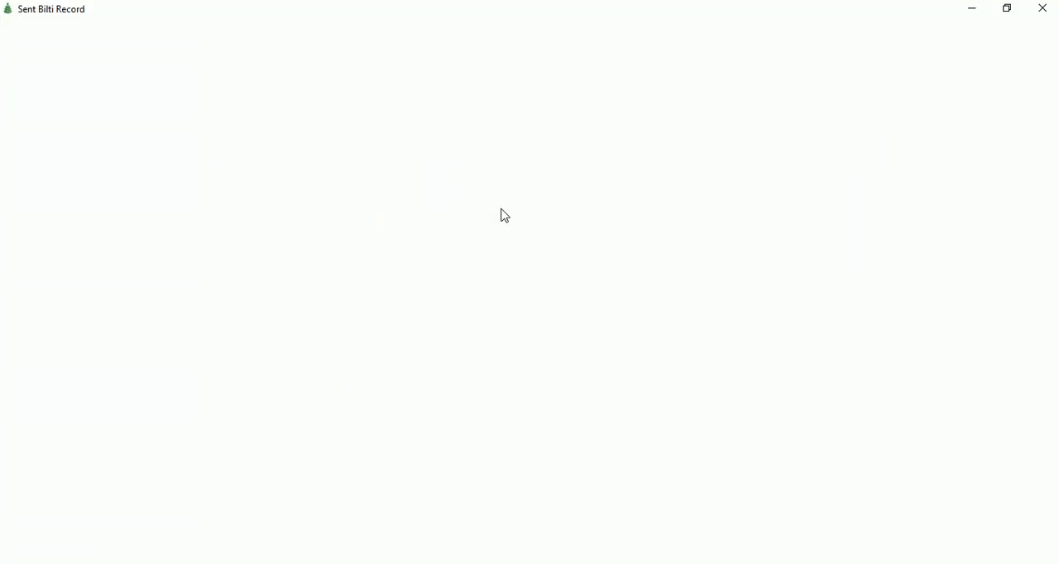
left_click(814, 275)
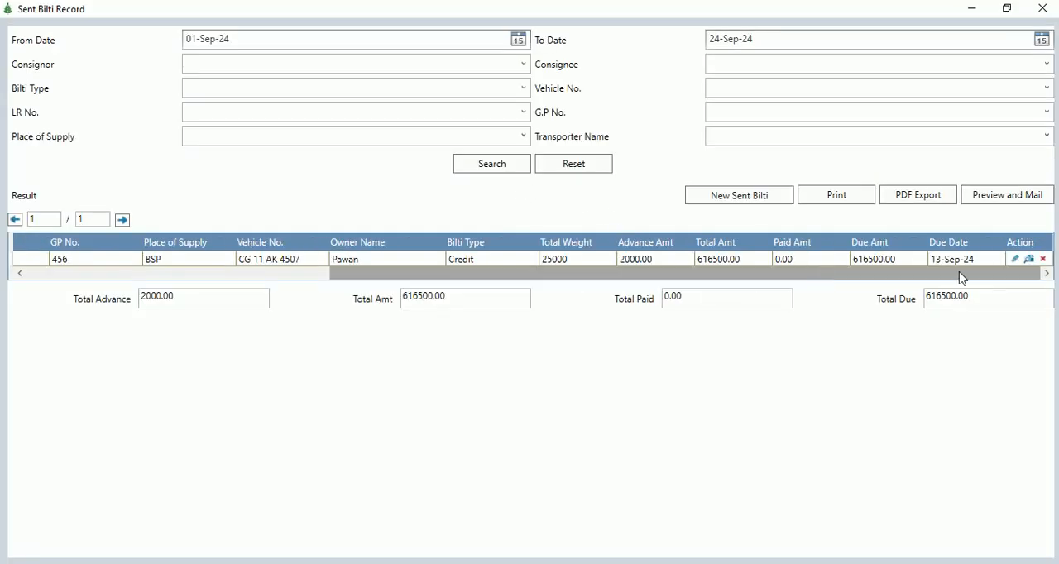
left_click(1016, 260)
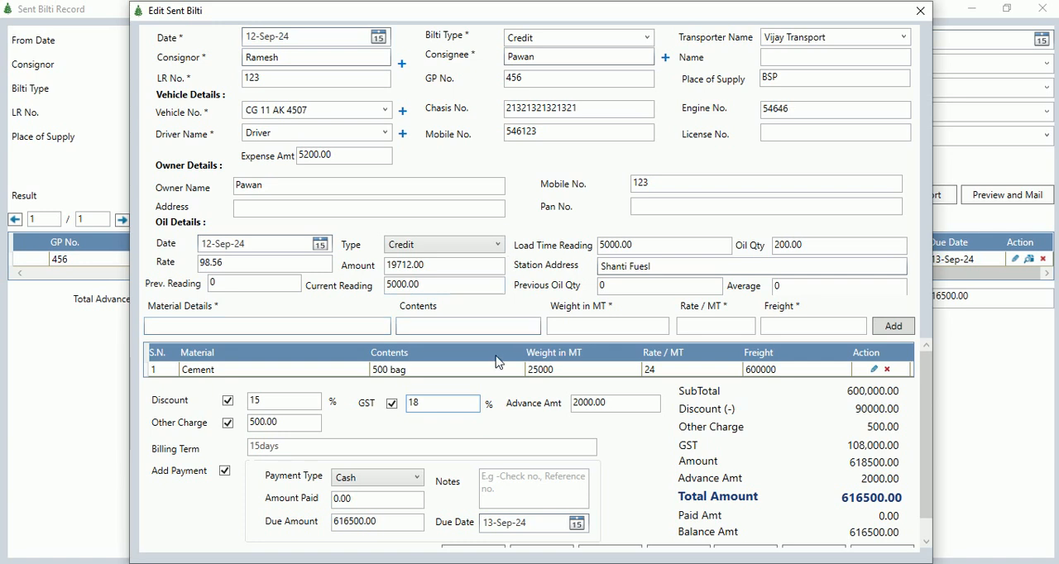
left_click(920, 11)
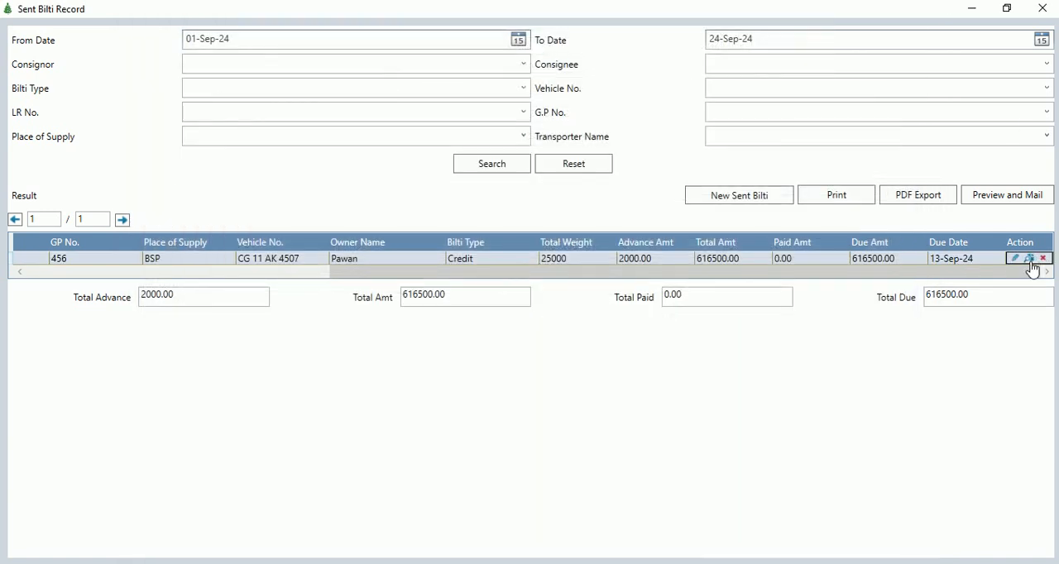
left_click(1042, 9)
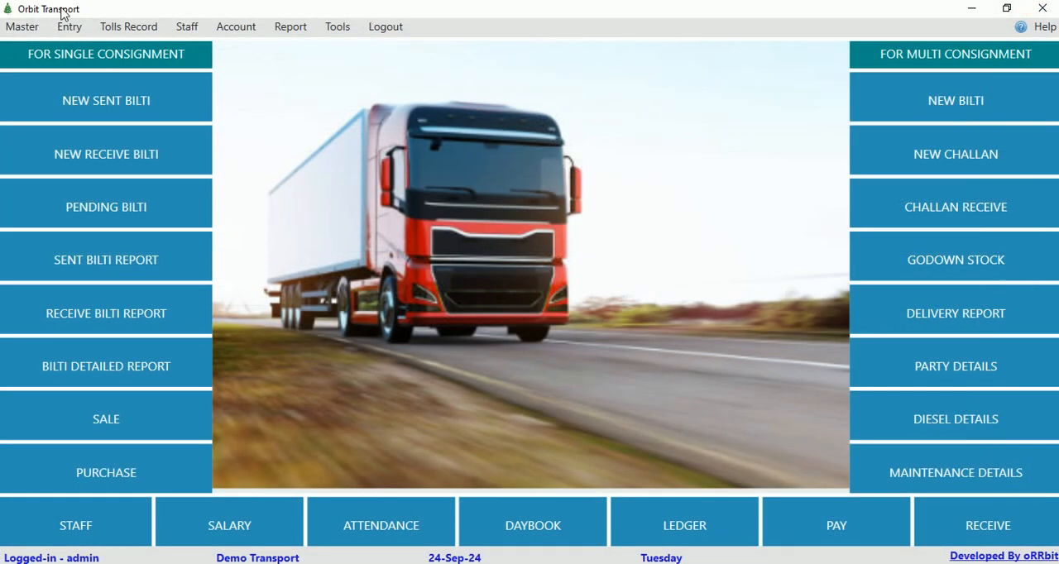
Start a new receive bilti from the receive bilti record and load the sent bilti with LR No. 123.
left_click(70, 26)
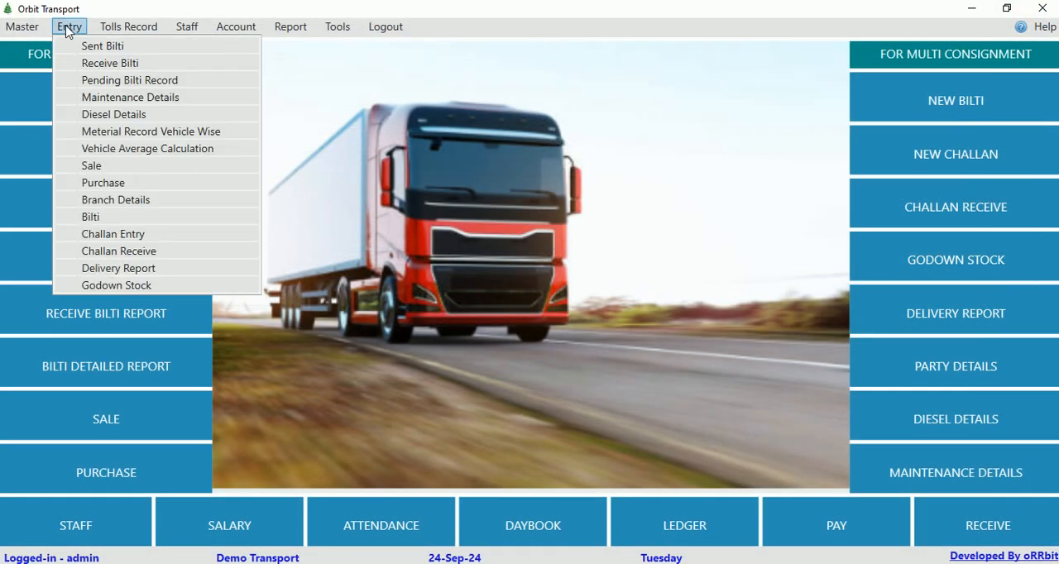
left_click(128, 67)
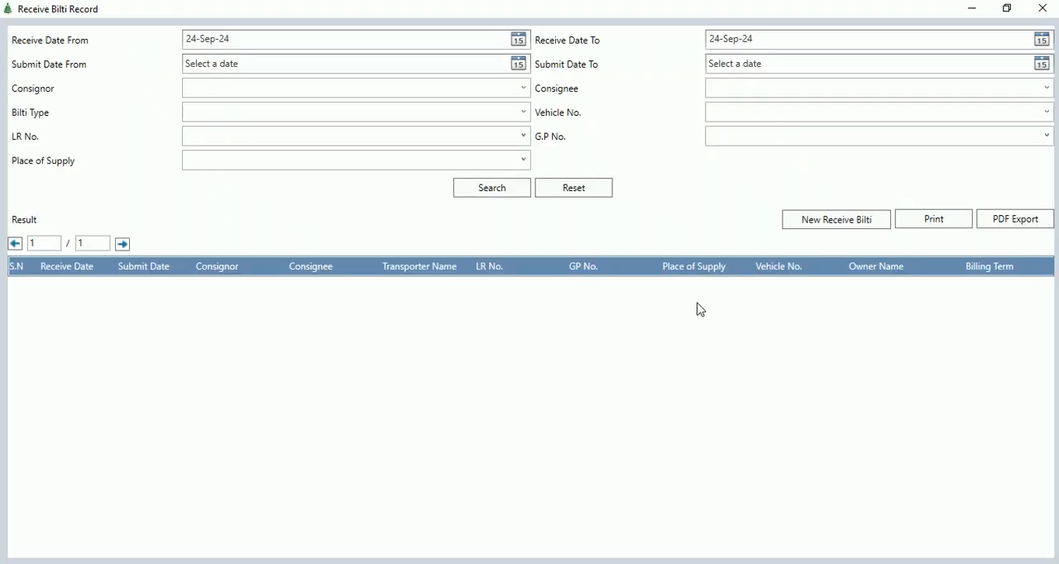
left_click(824, 222)
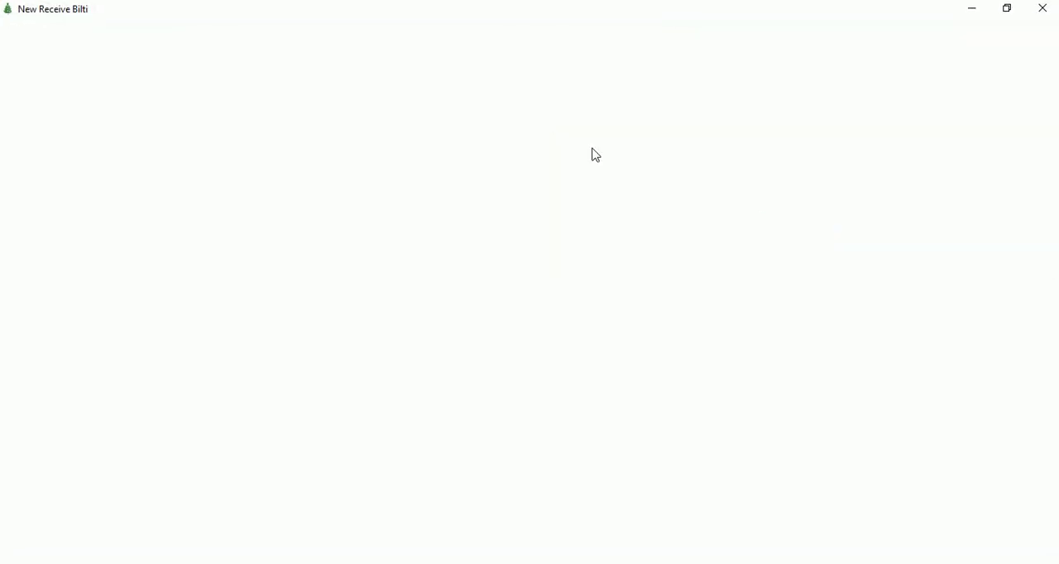
left_click(344, 37)
left_click(273, 66)
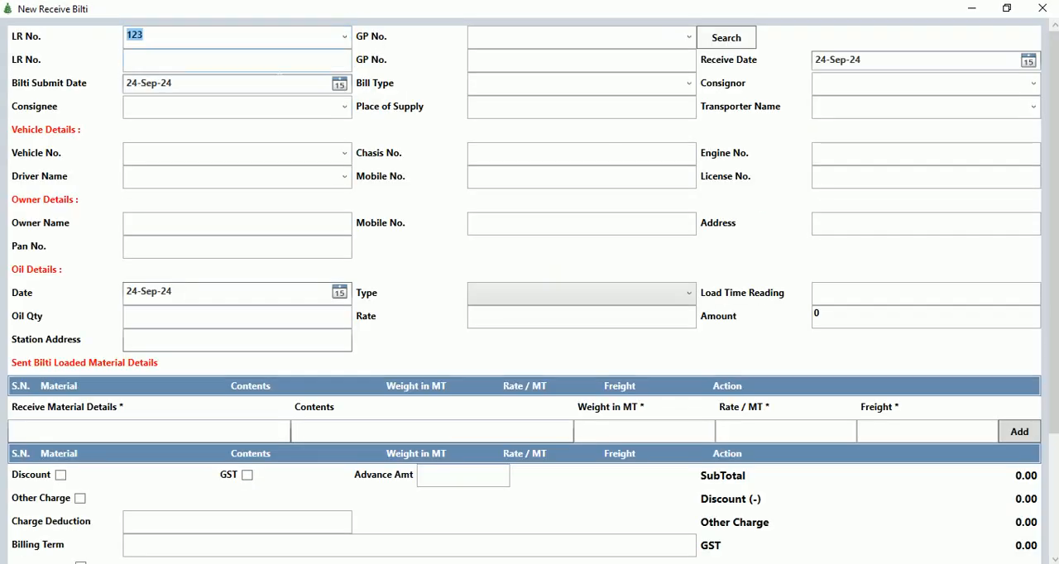
left_click(728, 38)
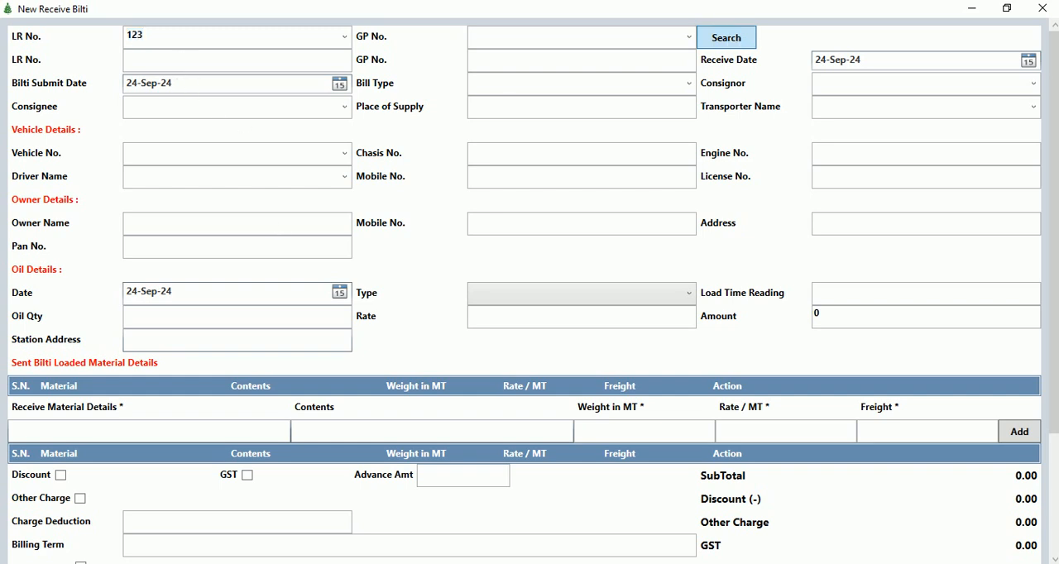
Add a received material line for cem with contents 450bag, weight 24000 MT and a rate of 24 per MT.
scroll(366, 225, "down", 3)
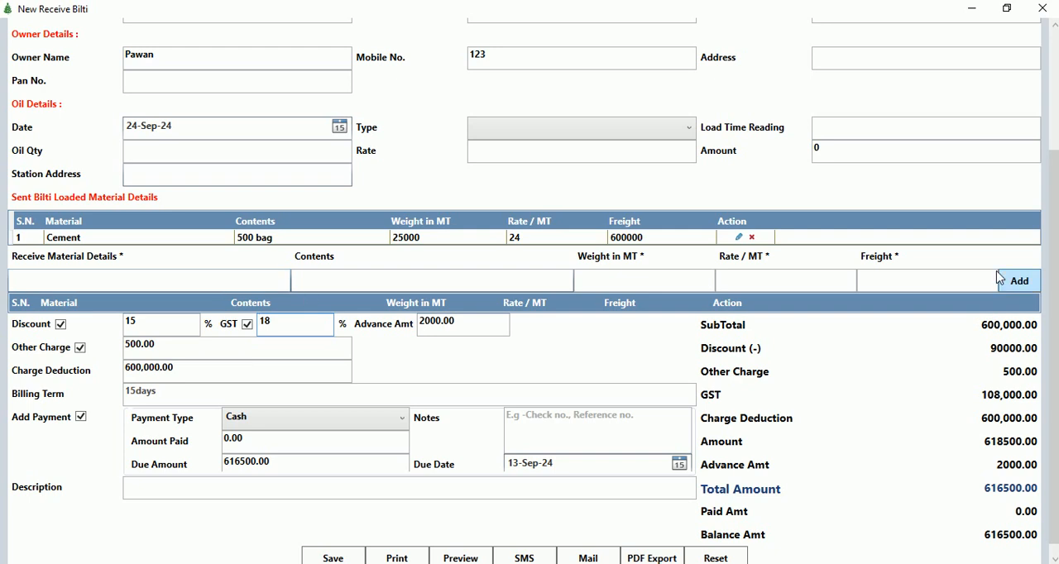
left_click(58, 240)
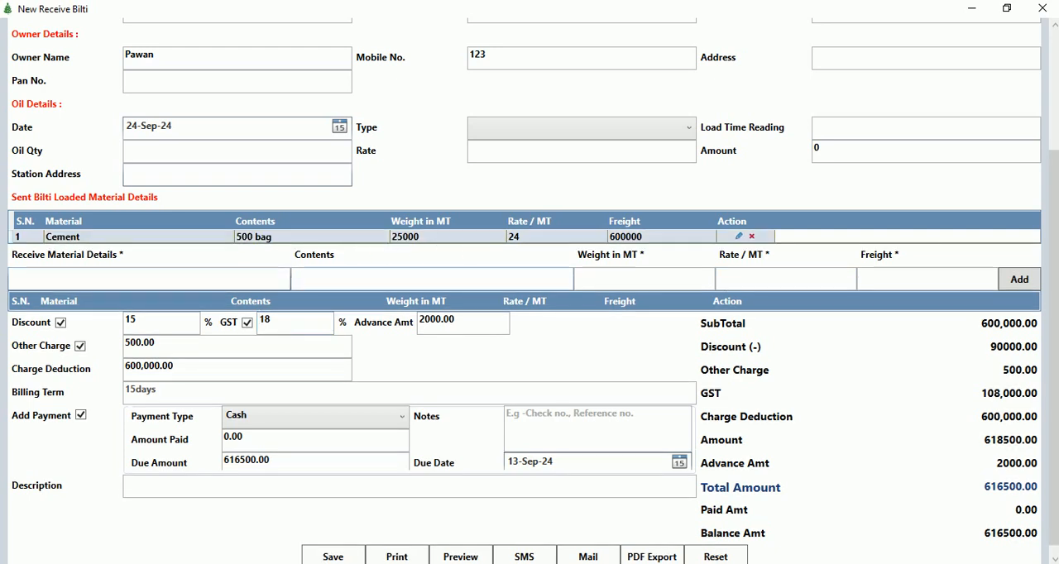
left_click(136, 284)
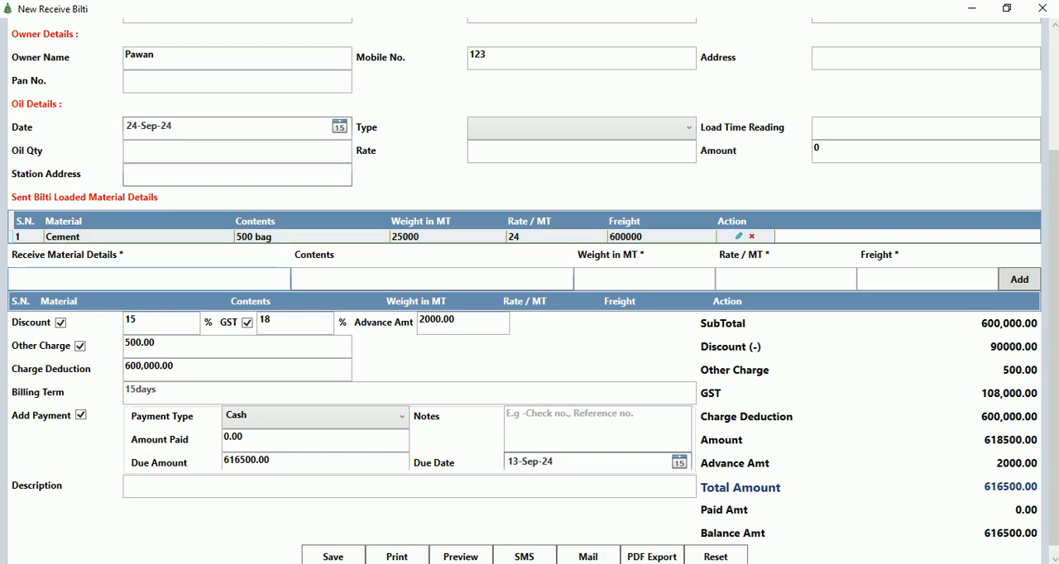
type("cem")
key("Tab")
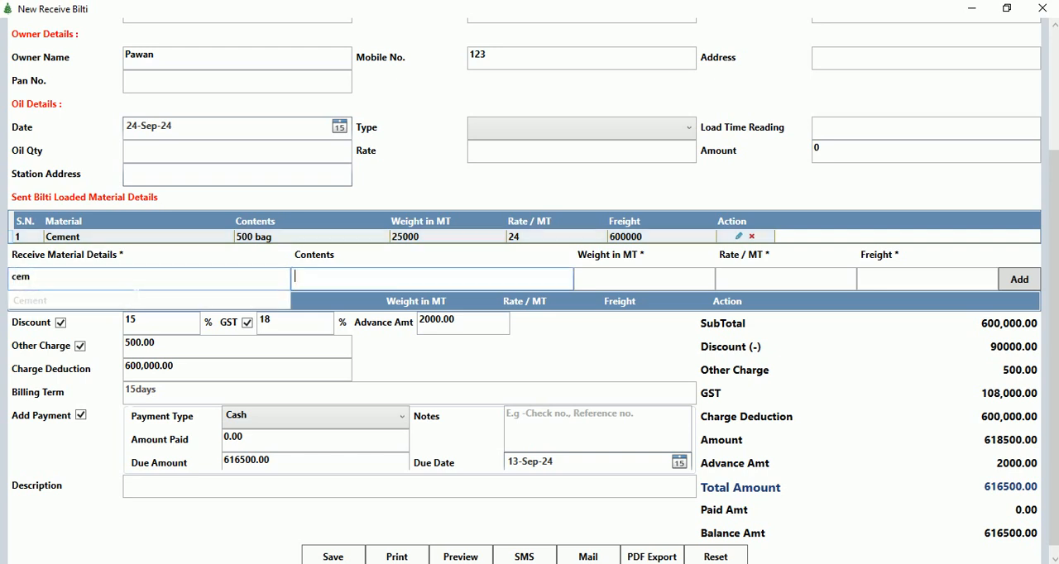
type("2")
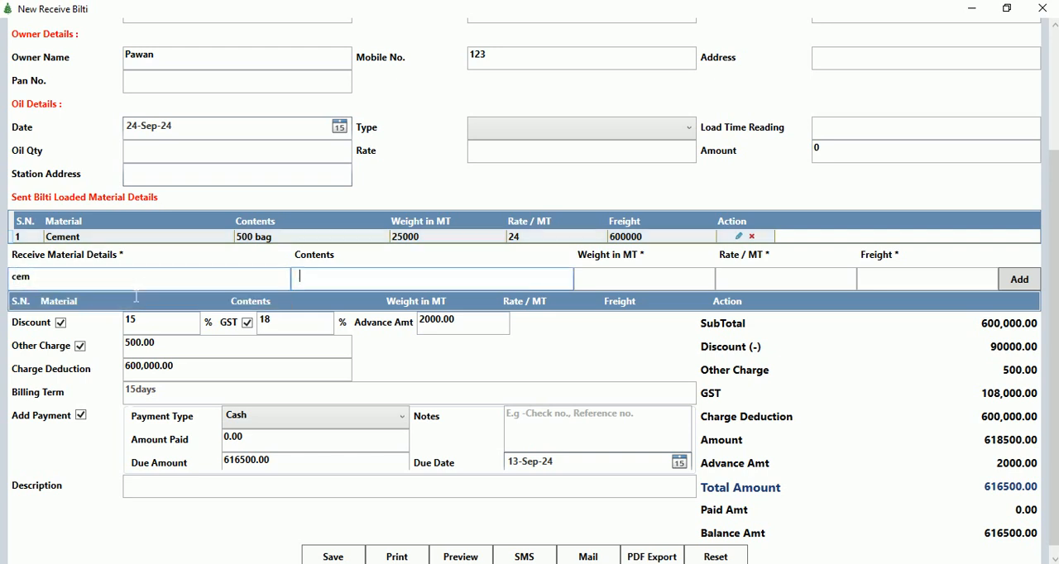
type("450bag")
key("Tab")
type("24000")
key("Tab")
type("24")
key("Tab")
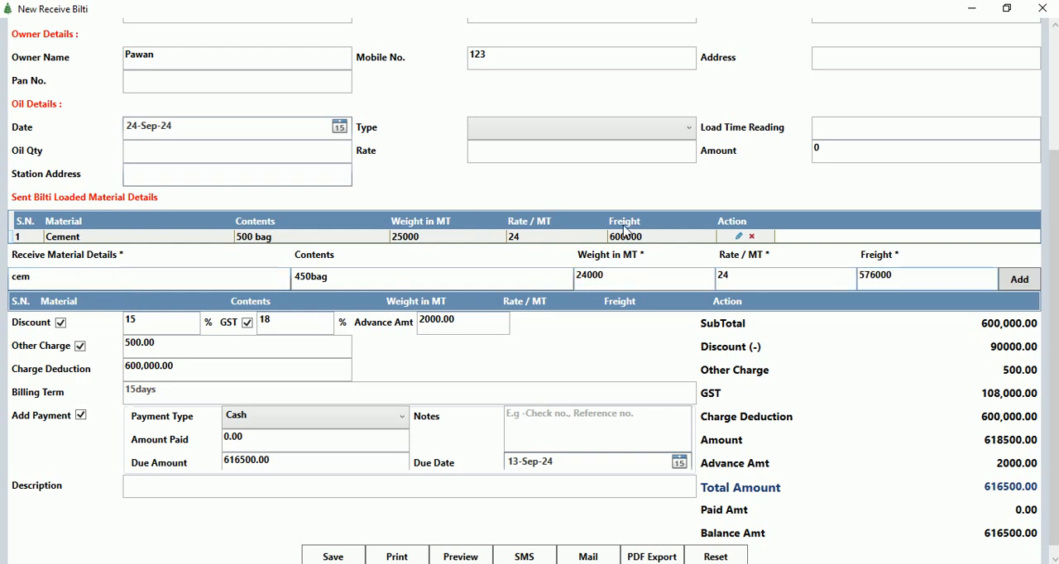
left_click(1009, 290)
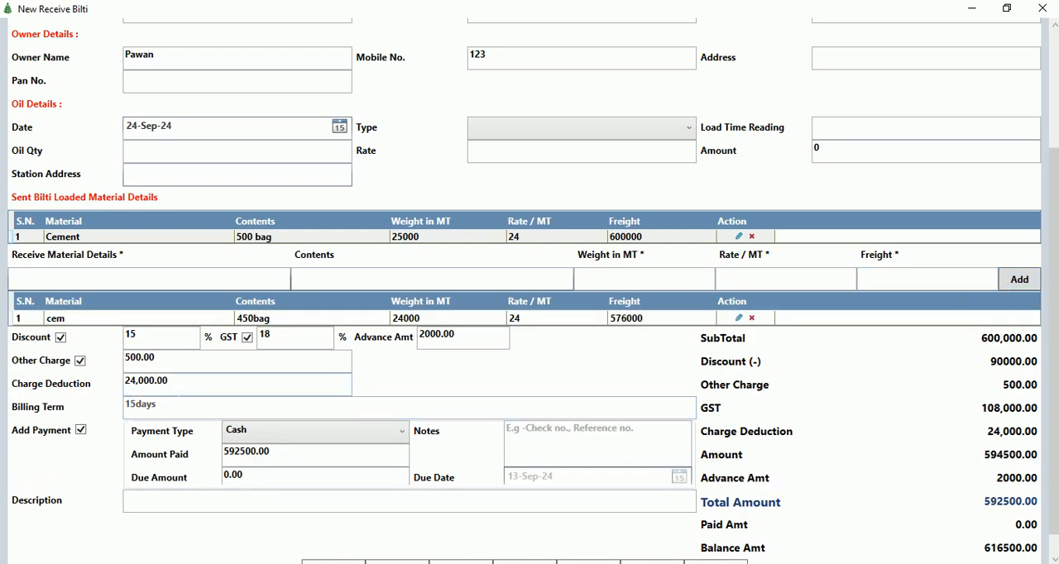
Review the charge deduction and the amount paid, and close the receive bilti form and its record list without saving.
left_click_drag(180, 388, 111, 390)
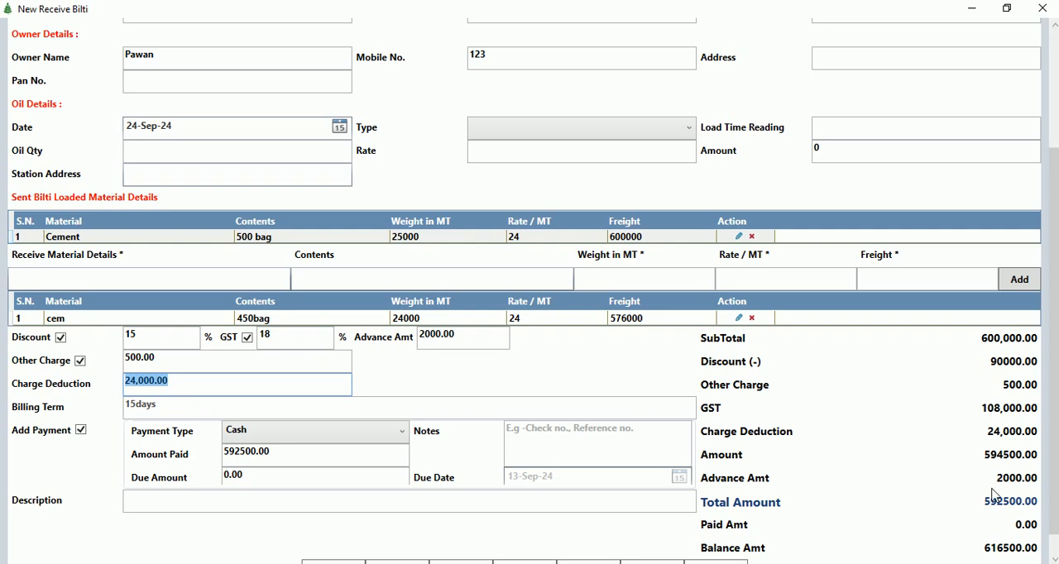
scroll(1009, 517, "down", 1)
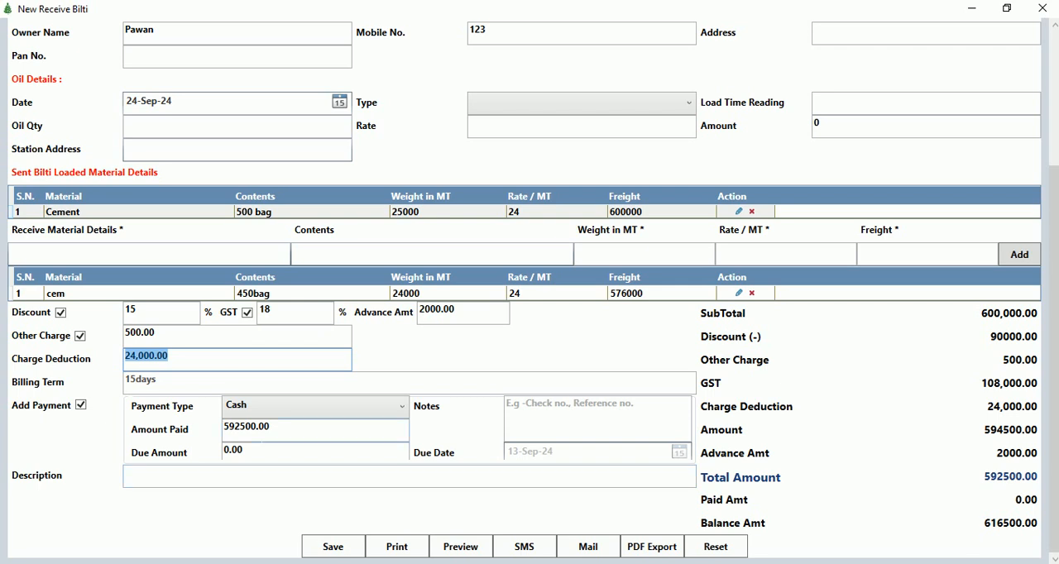
key("Tab")
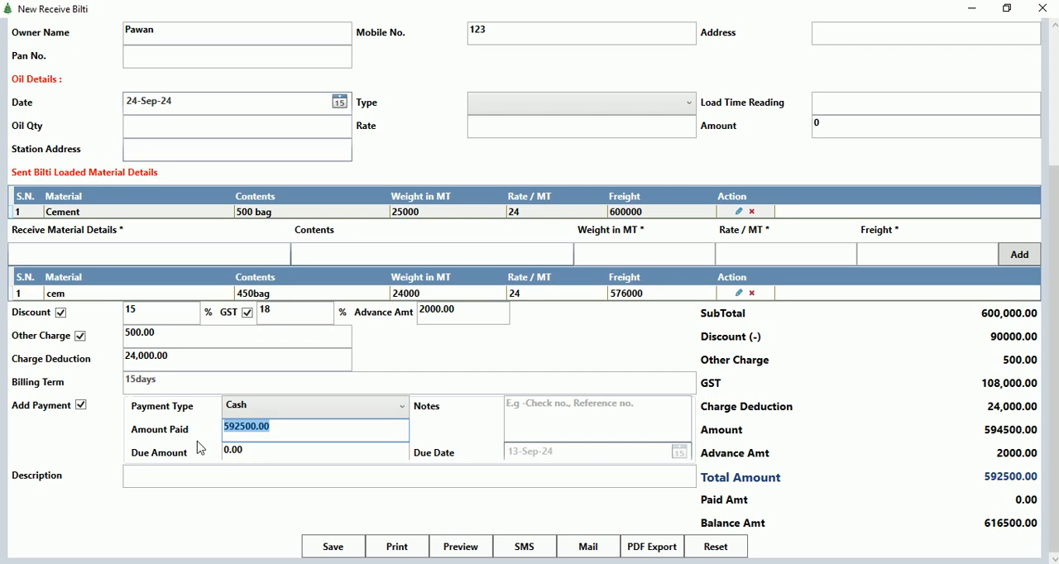
left_click(1042, 8)
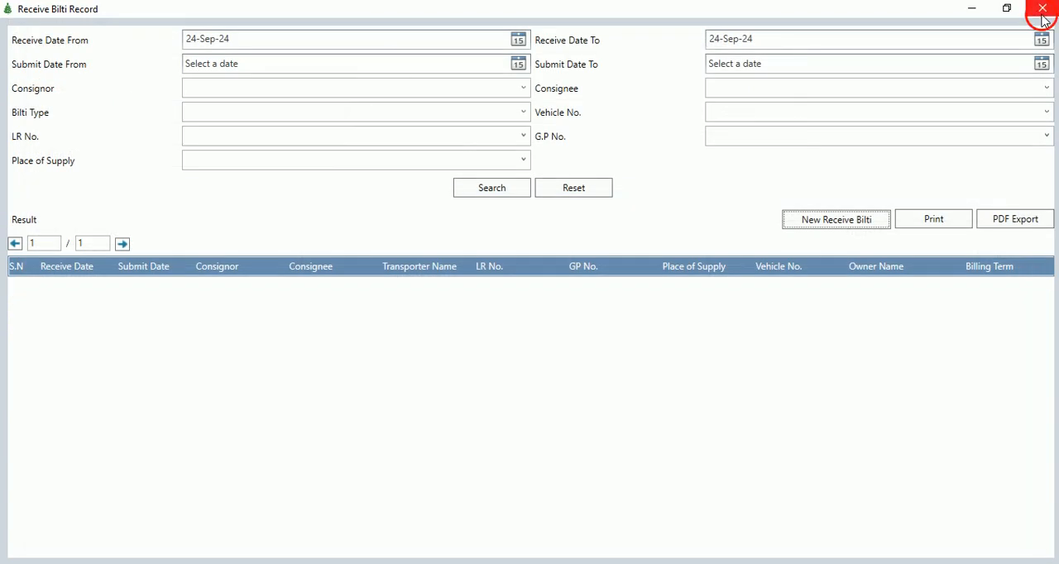
left_click(1042, 8)
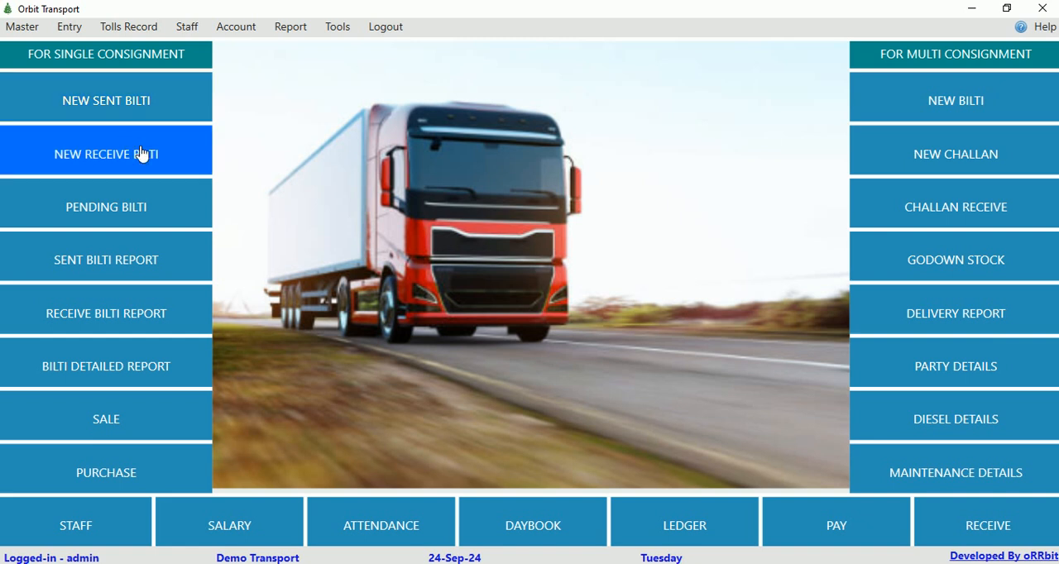
Open a new bilti form for multi consignment.
left_click(70, 26)
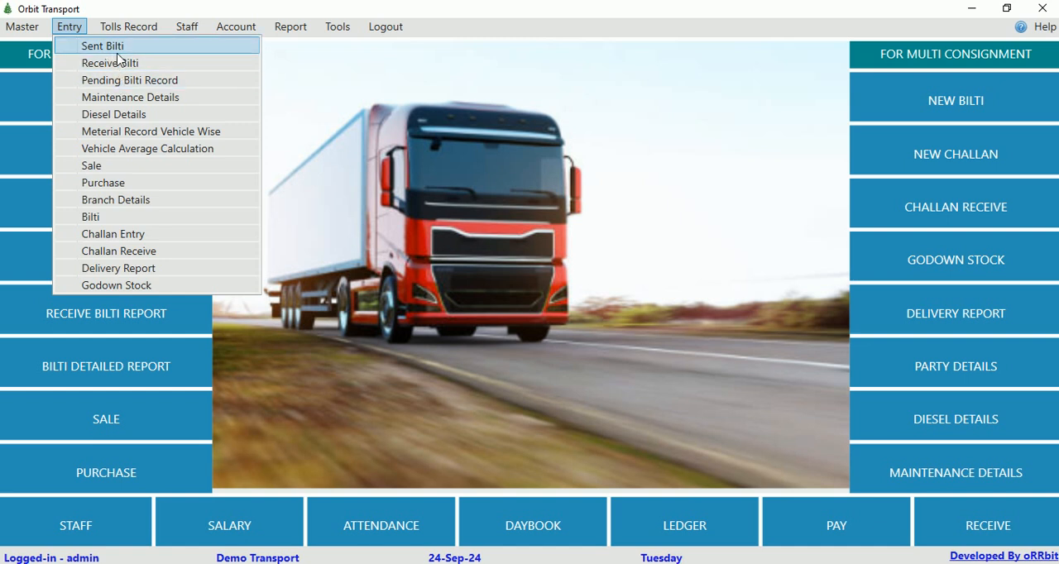
left_click(706, 132)
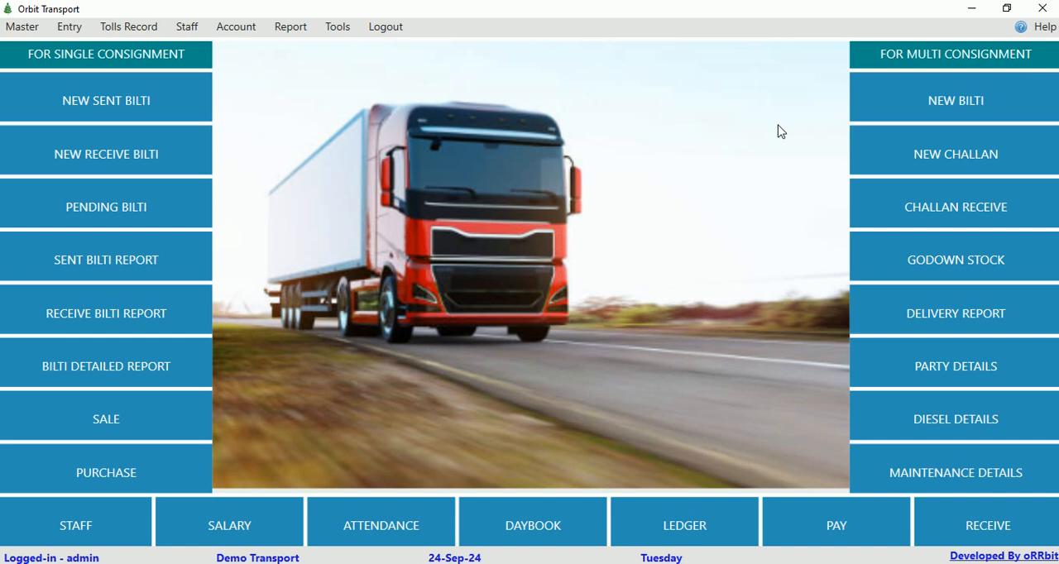
left_click(956, 103)
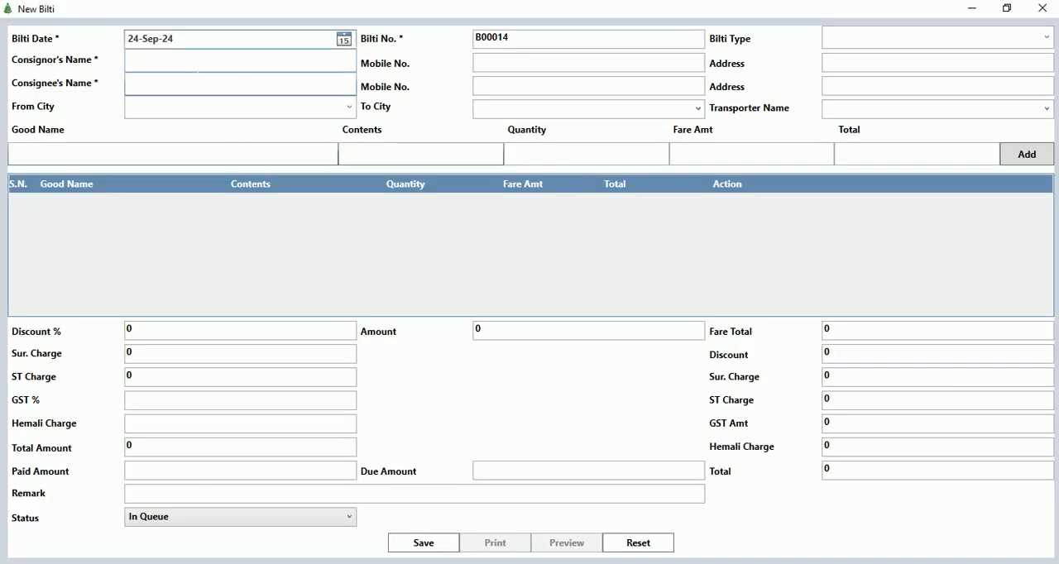
Examine the bilti type, consignor, consignee and city fields of the new bilti form.
left_click(865, 38)
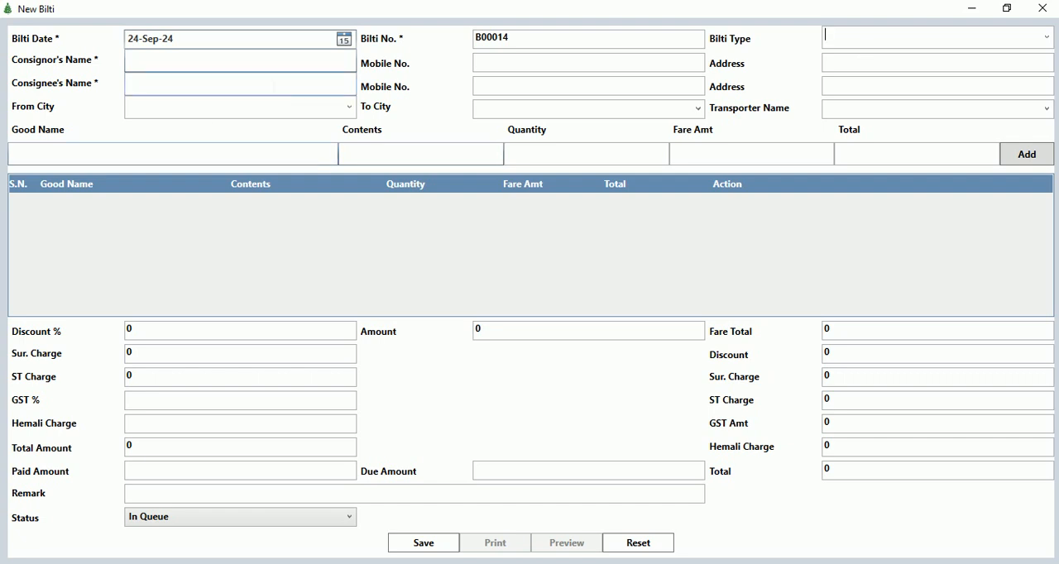
left_click(220, 66)
left_click(211, 88)
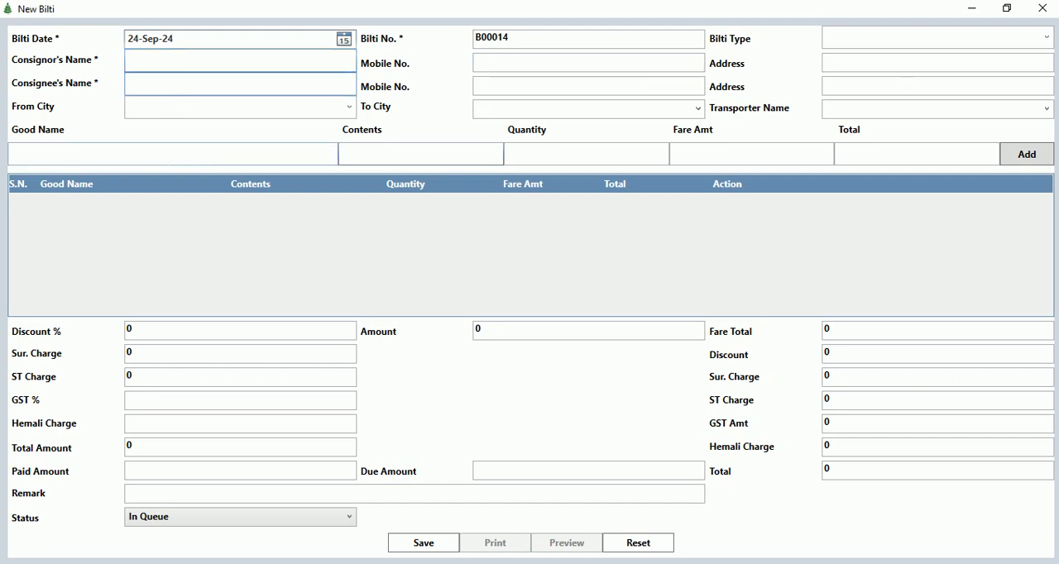
left_click(227, 108)
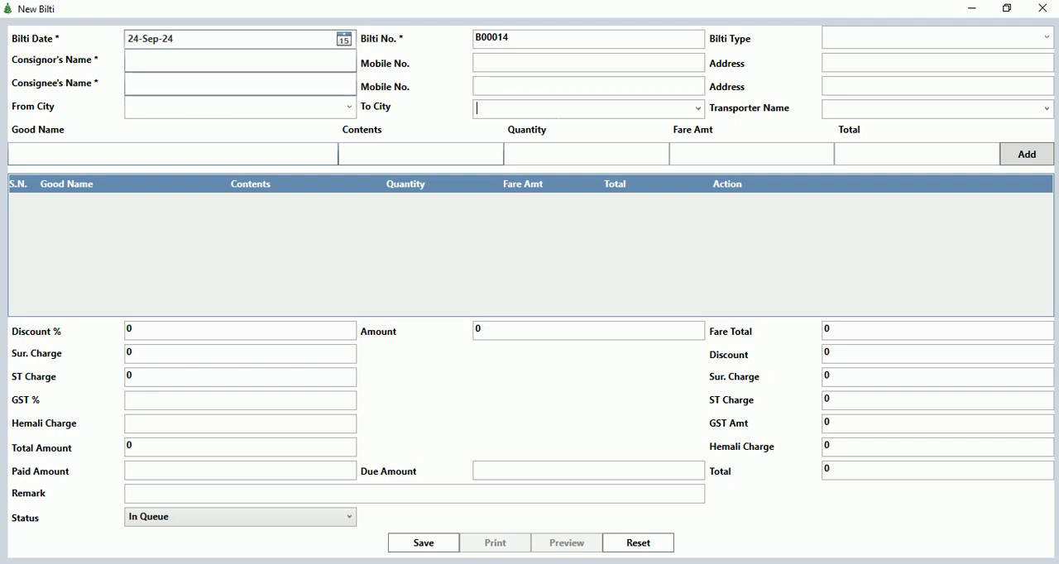
Add a goods line for Package with quantity 5 and a fare amount of 200 to the bilti.
left_click(137, 157)
type("Package")
key("Tab")
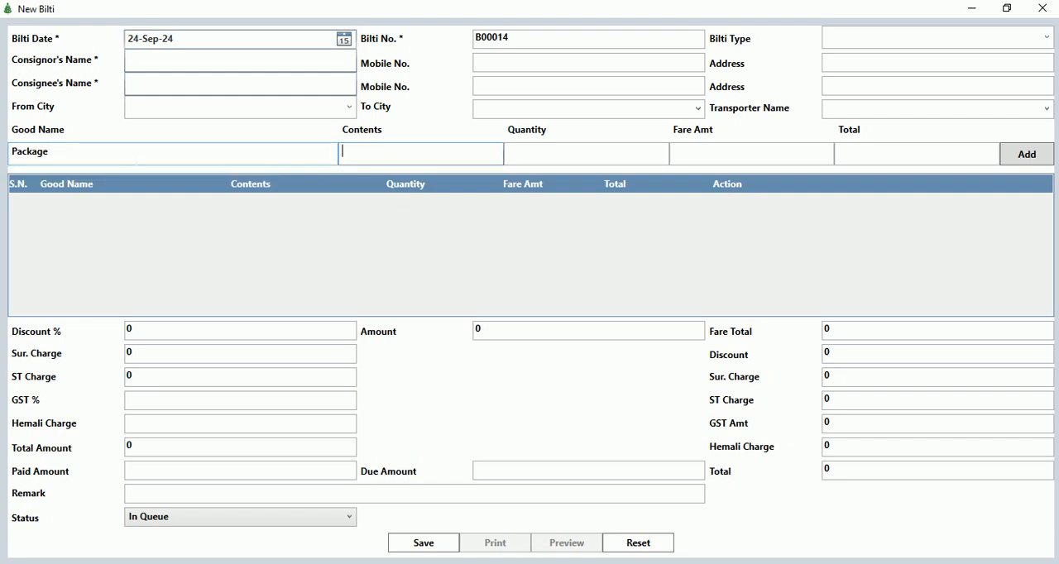
key("Tab")
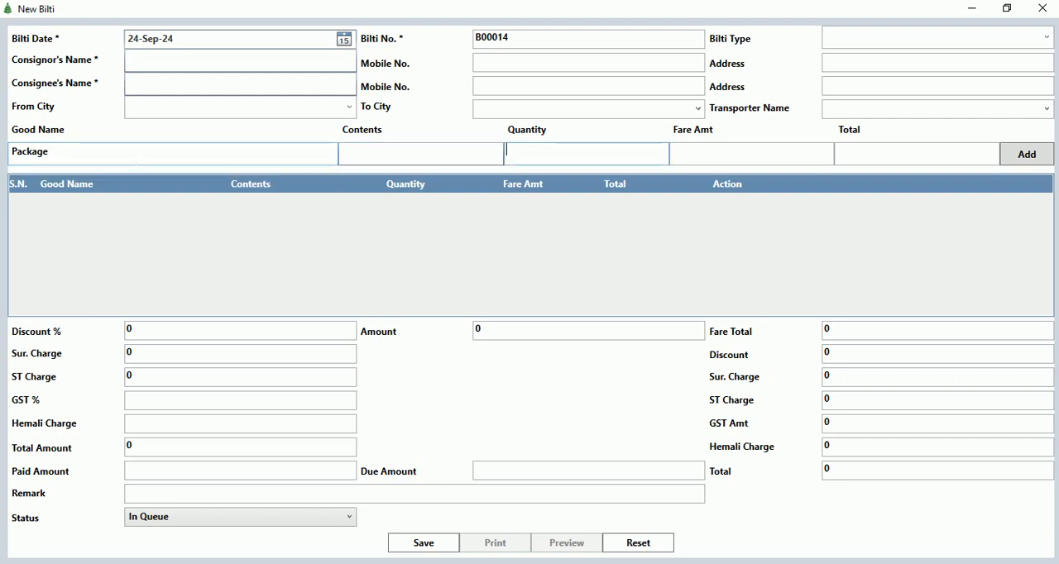
type("5")
key("Tab")
type("200")
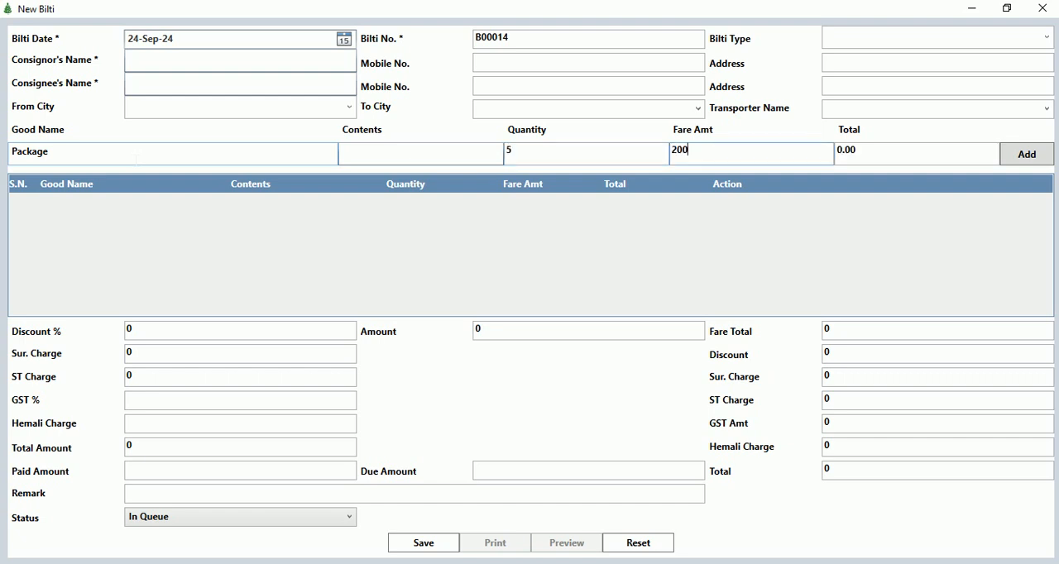
key("Tab")
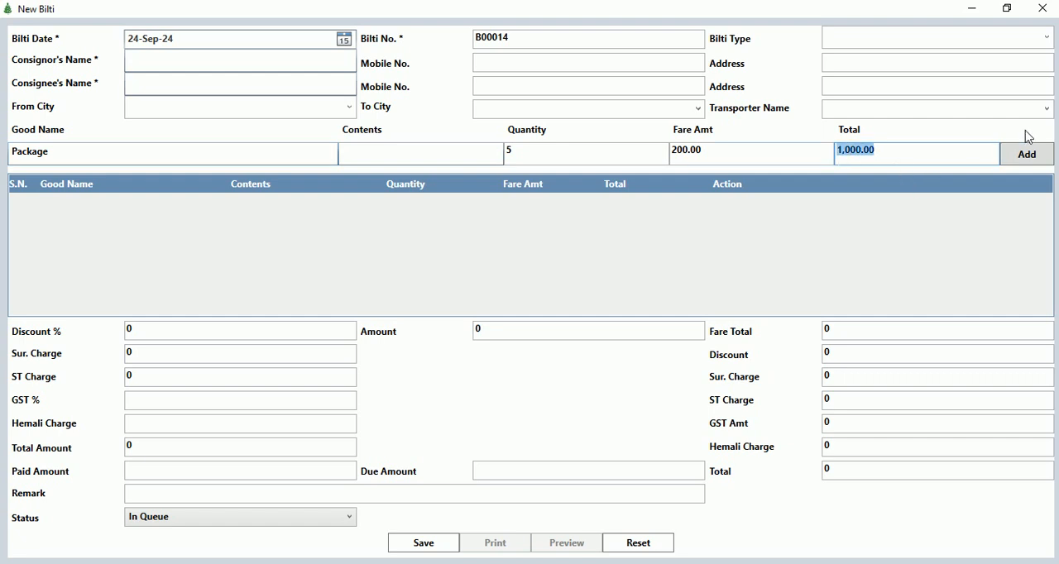
left_click(1019, 160)
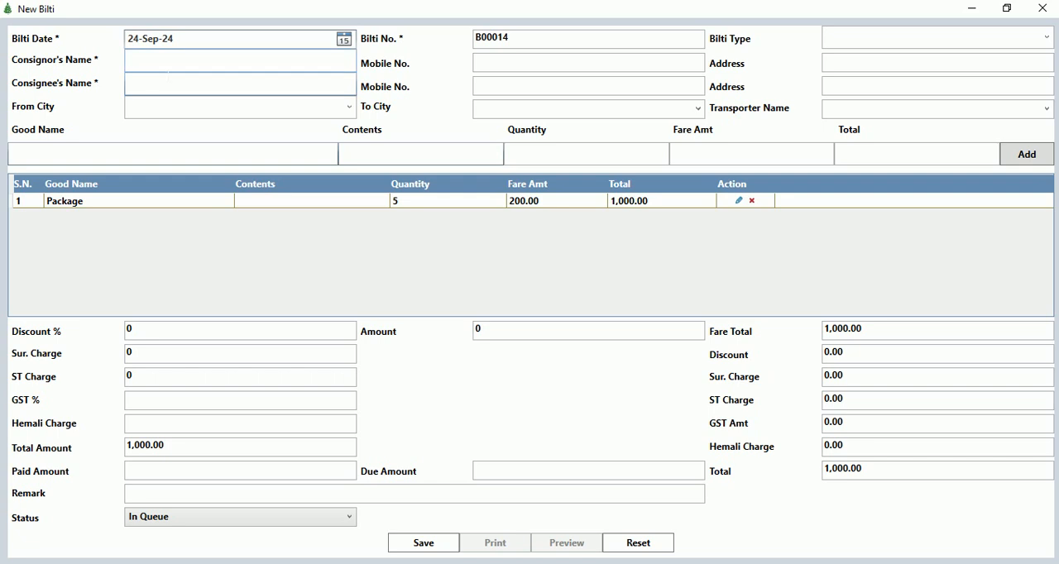
Add a goods line for Chair with quantity 20 and a fare amount of 30 to the bilti.
left_click(103, 158)
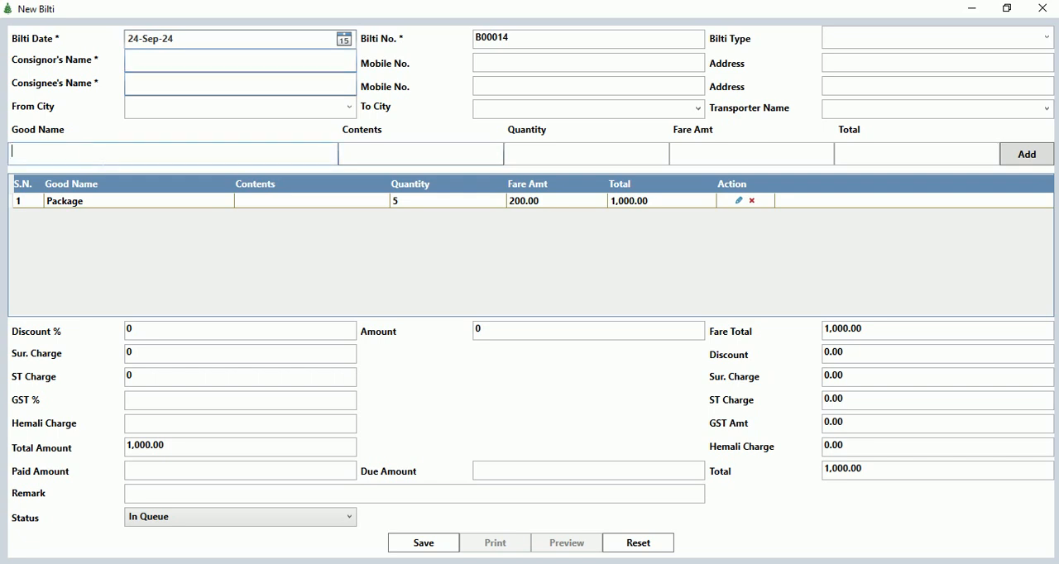
type("CHai")
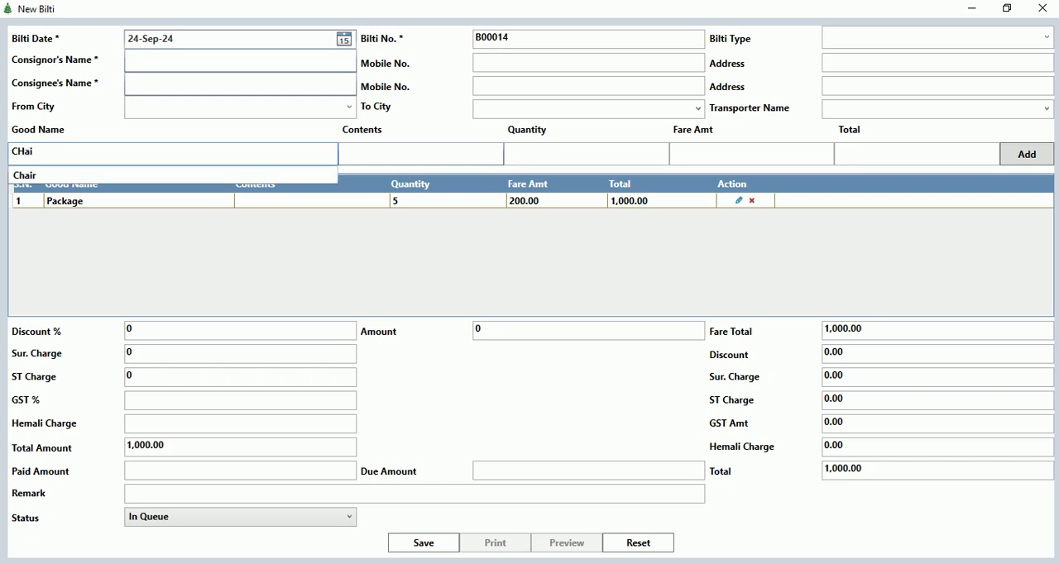
key("Down")
key("Tab")
key("Tab")
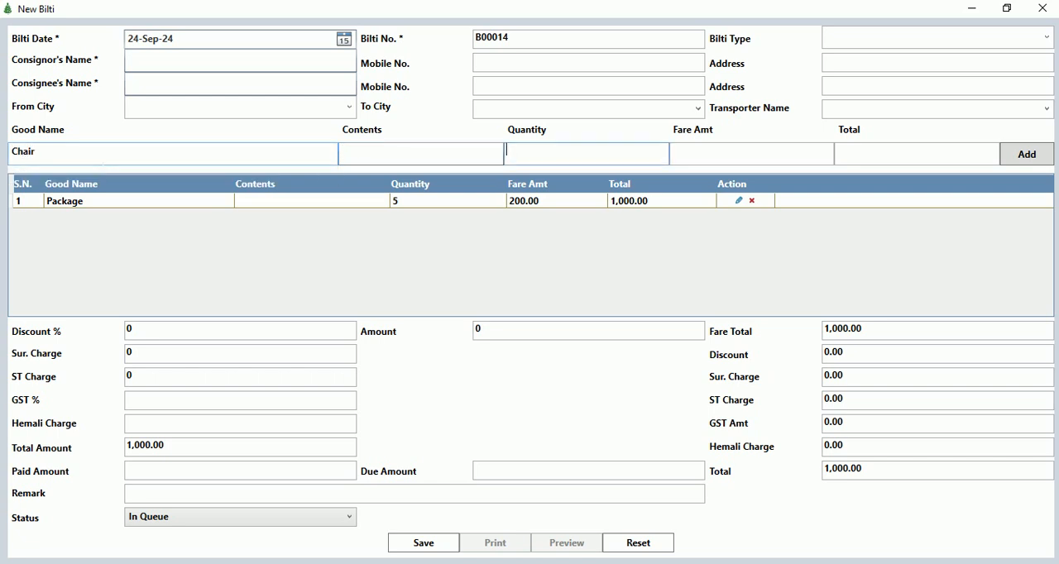
type("20")
key("Tab")
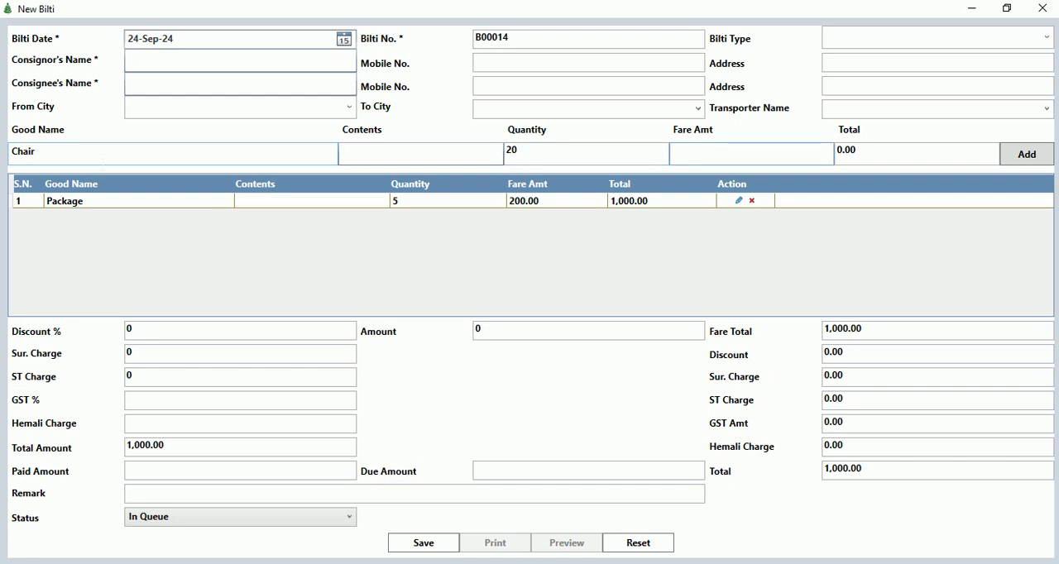
type("30")
key("Tab")
key("Tab")
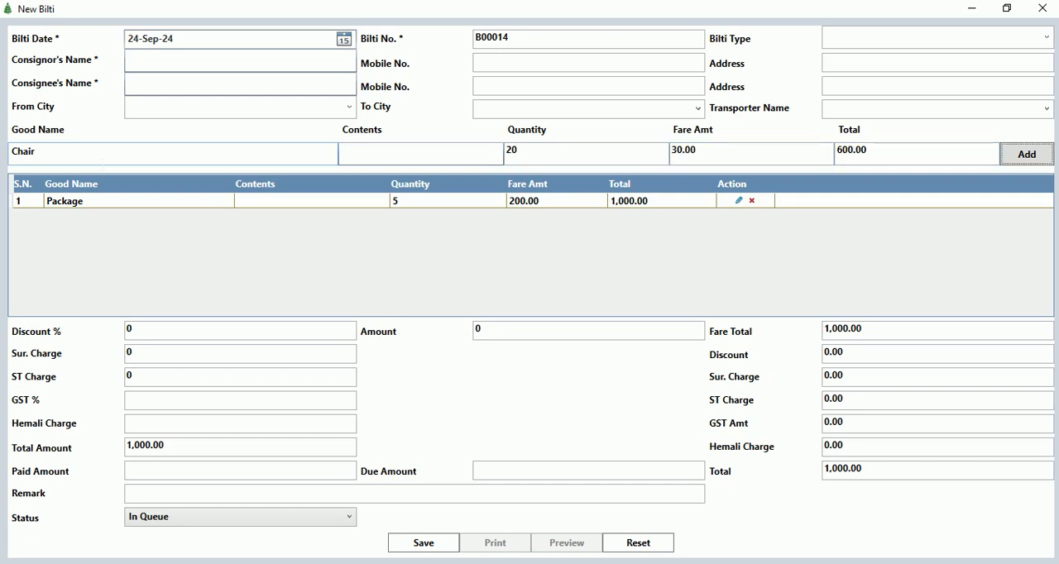
key("Return")
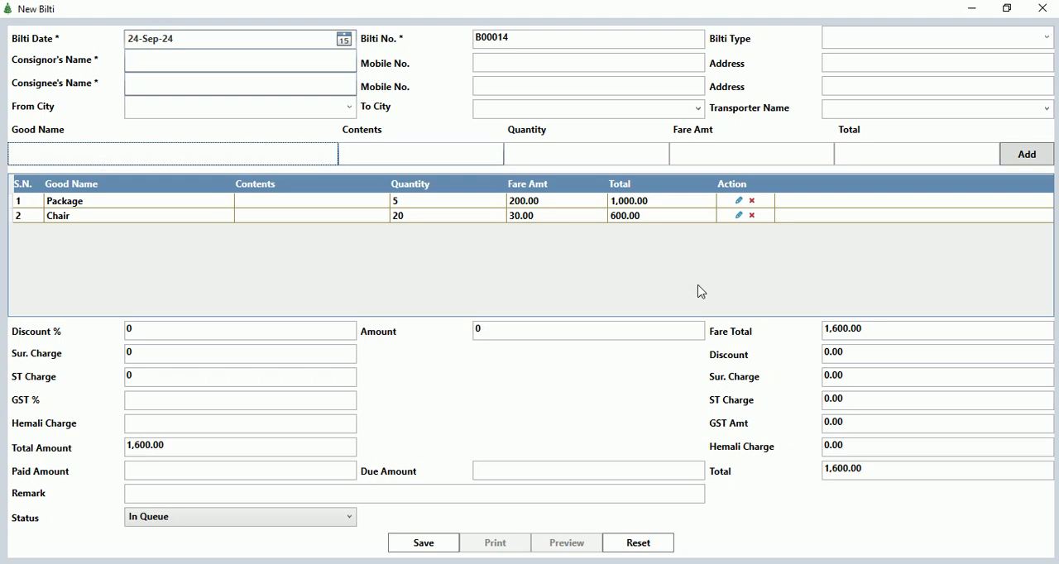
Review the bilti's total, discount, charges, GST, paid amount and status options, and close the form without saving.
left_click(909, 469)
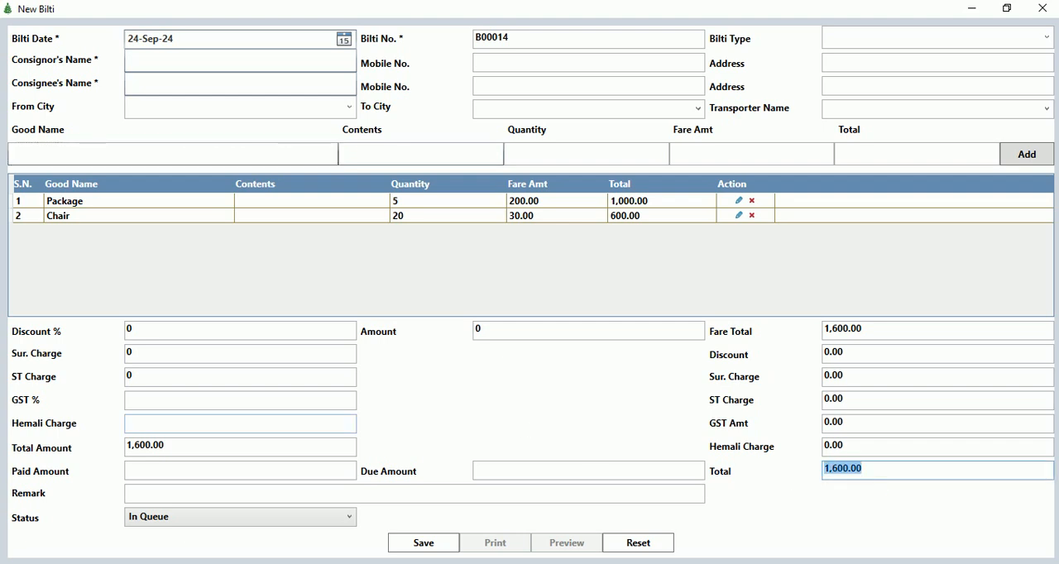
left_click(155, 335)
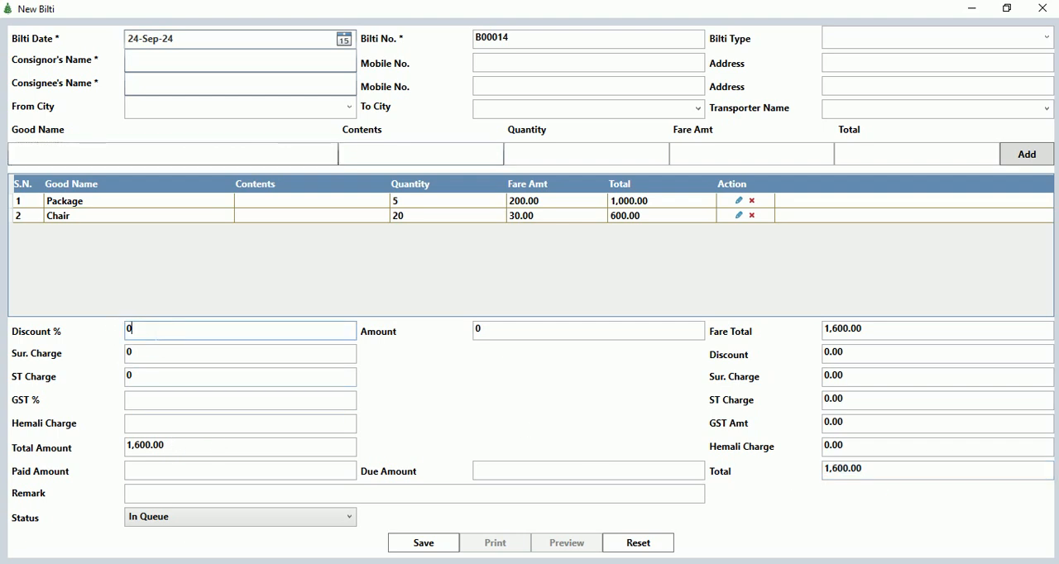
left_click(148, 353)
left_click(161, 379)
left_click(159, 402)
left_click(156, 425)
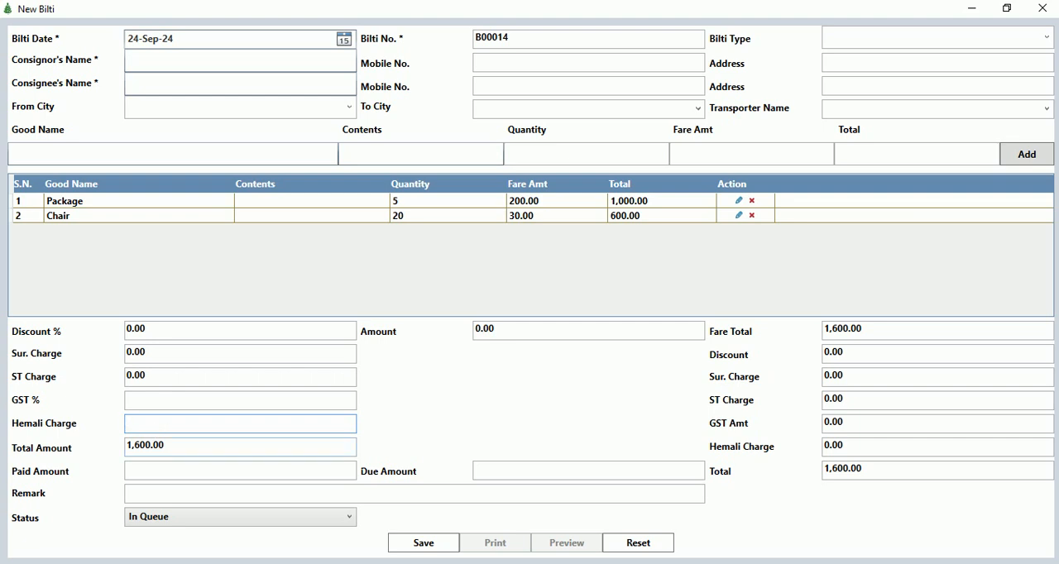
left_click(206, 474)
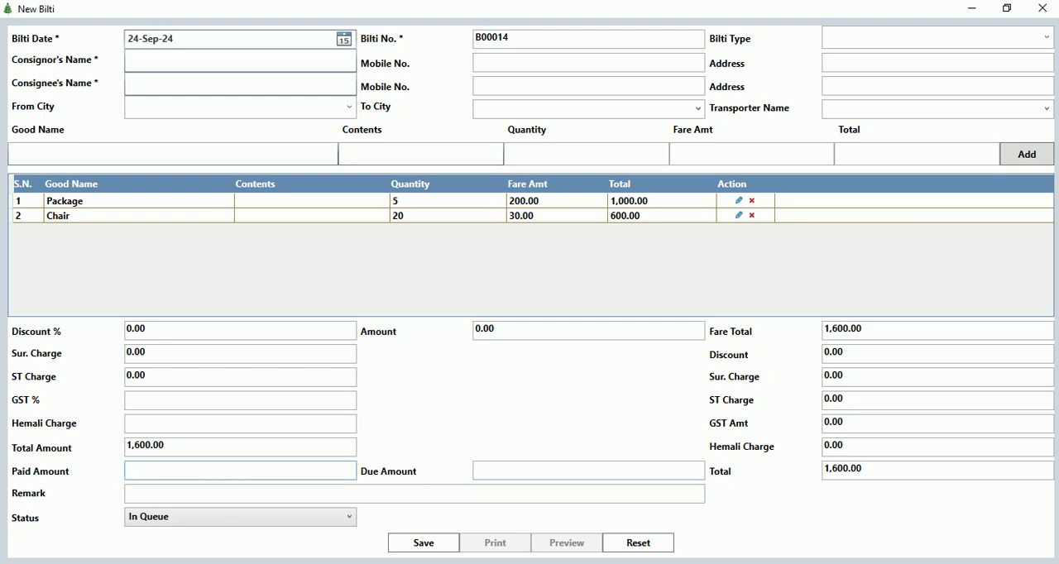
left_click(157, 527)
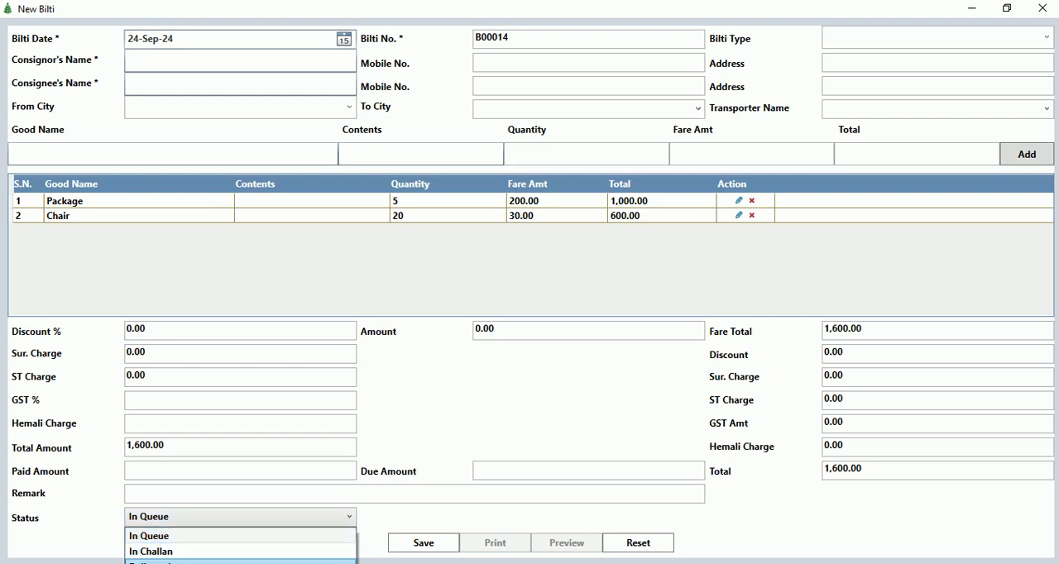
left_click(411, 437)
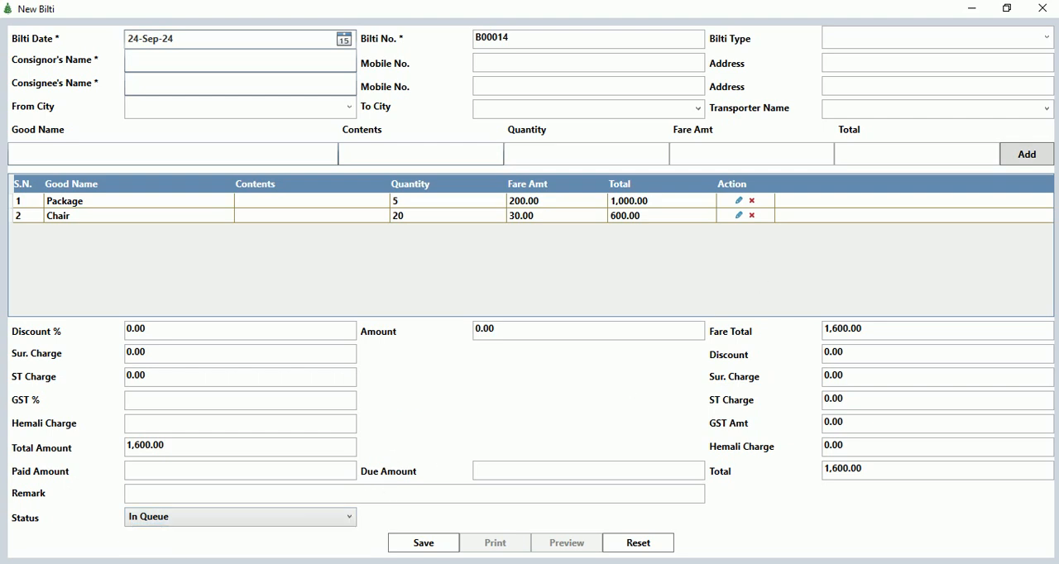
left_click(1044, 9)
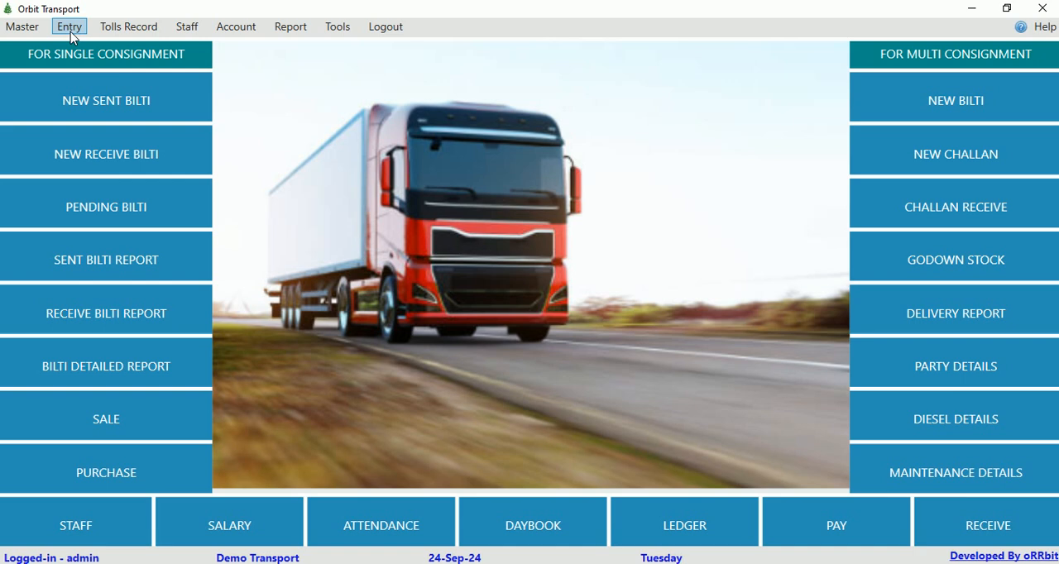
Open the challan record and start a new challan entry.
left_click(71, 32)
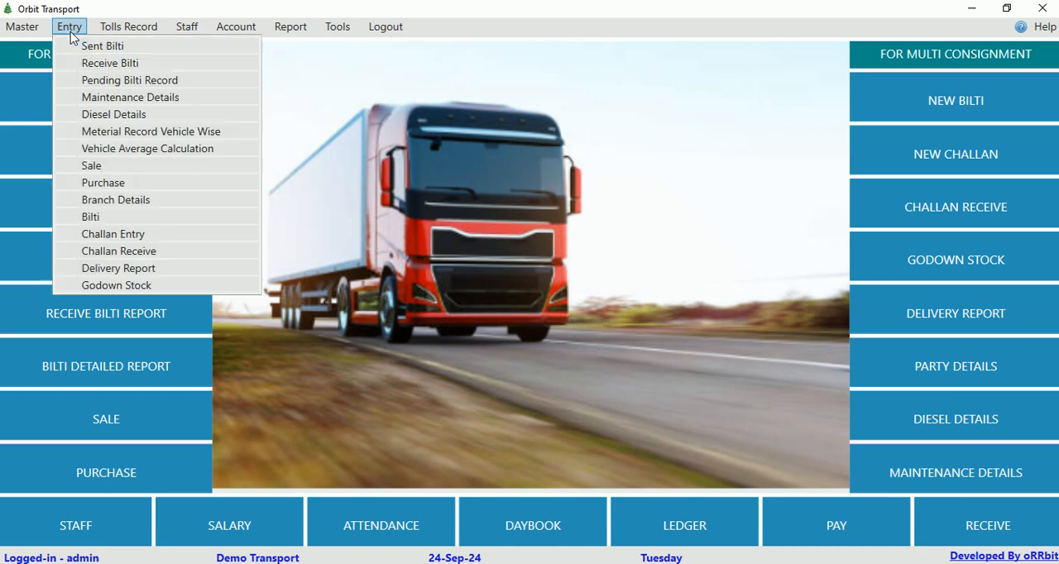
left_click(119, 236)
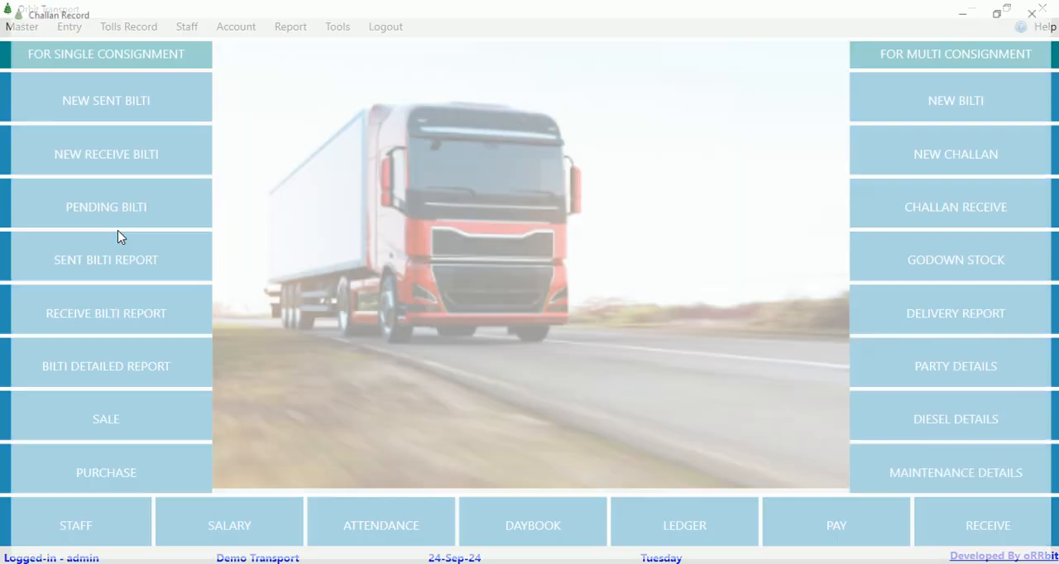
left_click(889, 161)
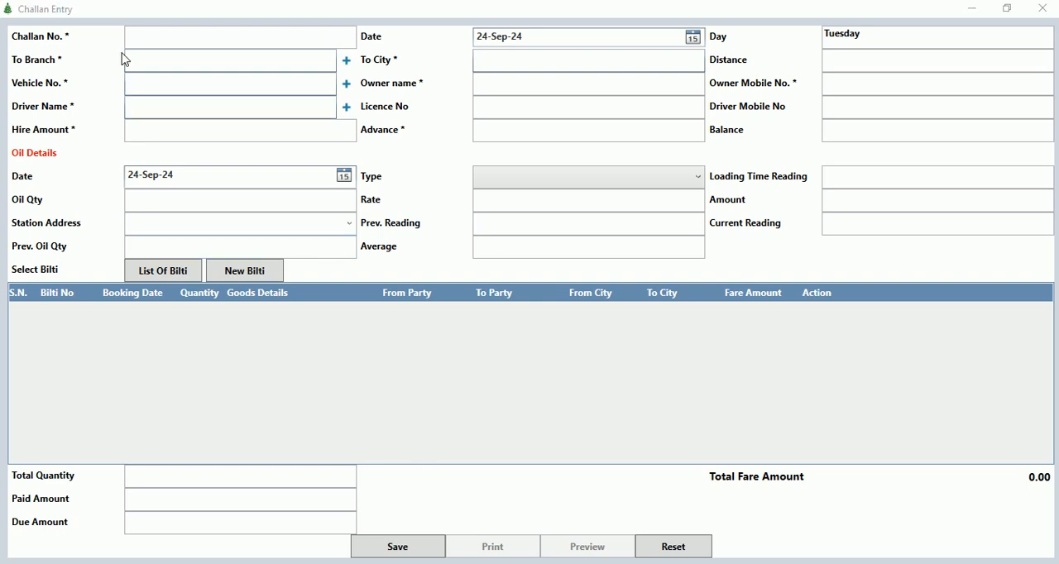
Examine the challan number and destination branch fields, and view the Add Branch form without adding a branch.
left_click(153, 33)
key("Tab")
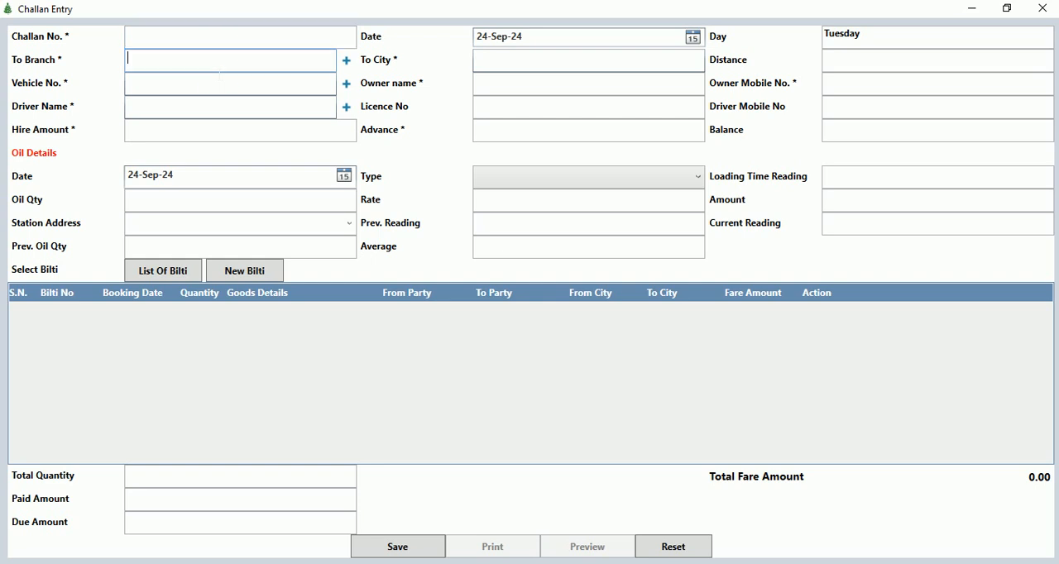
left_click(347, 62)
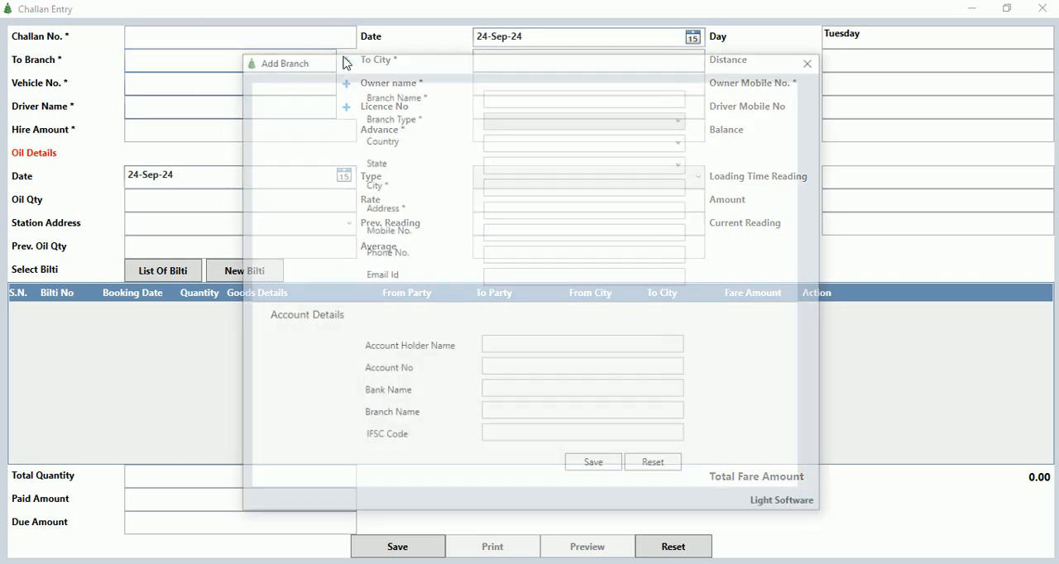
left_click(813, 61)
Set the challan's destination city to Champa.
left_click(493, 65)
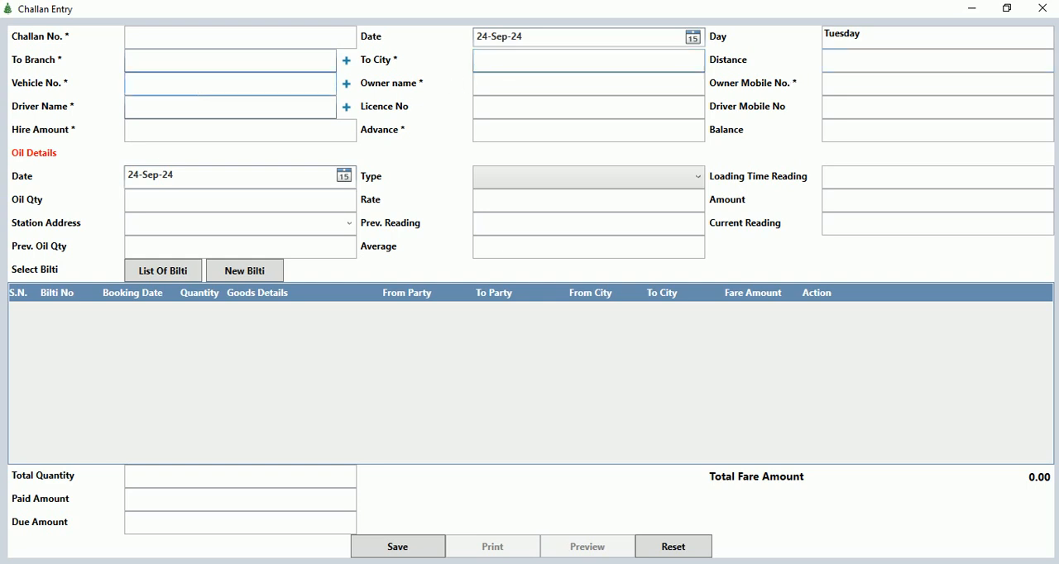
type("C")
key("Down")
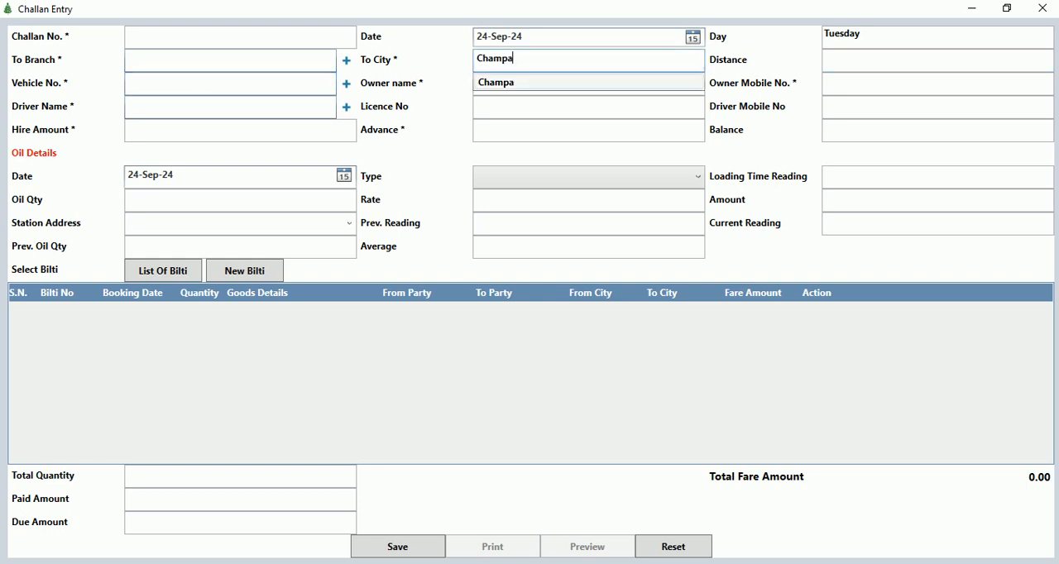
key("Return")
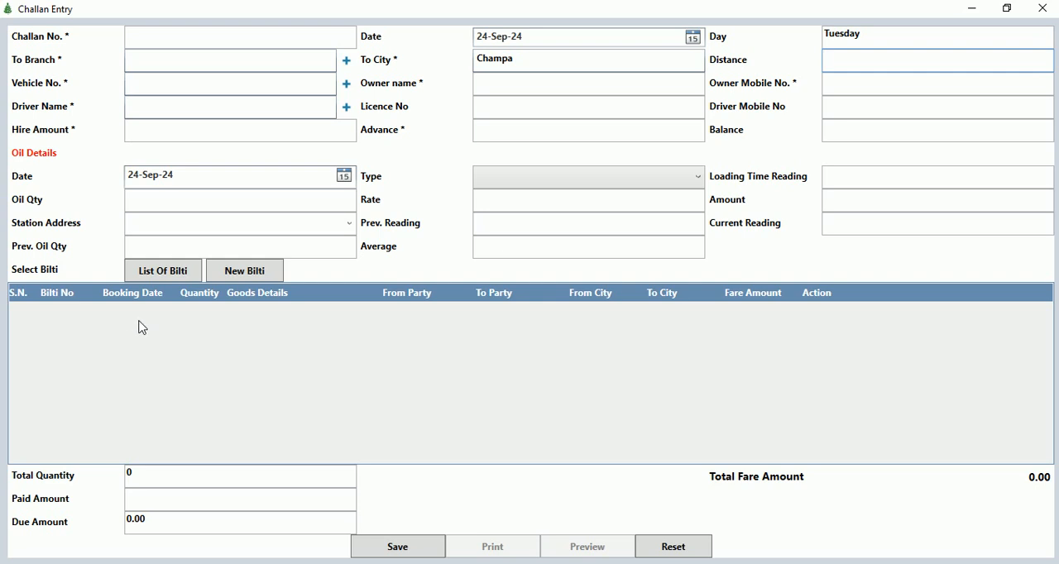
Add the Fridge consignment from the list of existing biltis to the challan.
left_click(168, 273)
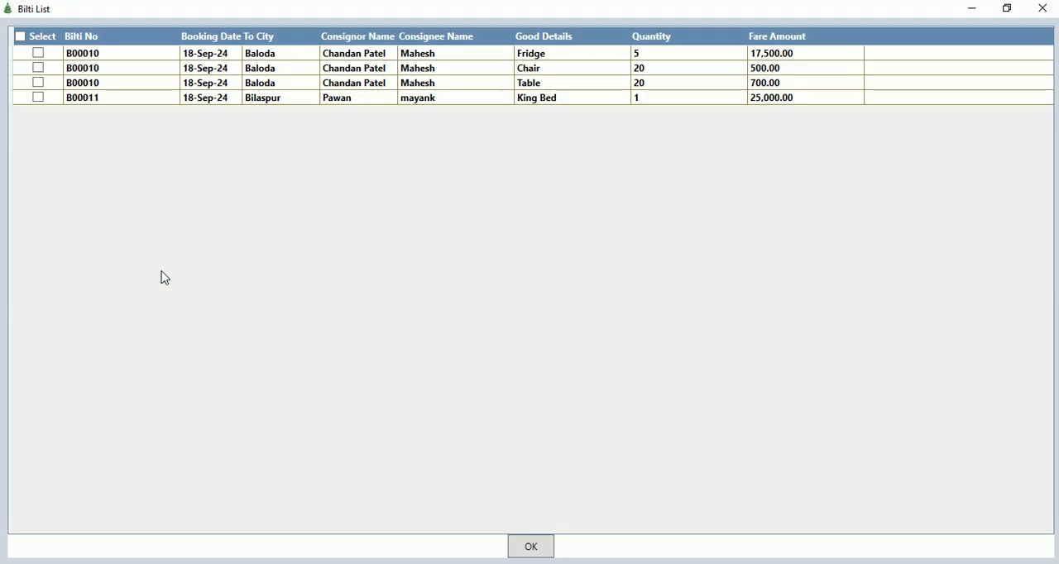
left_click(40, 53)
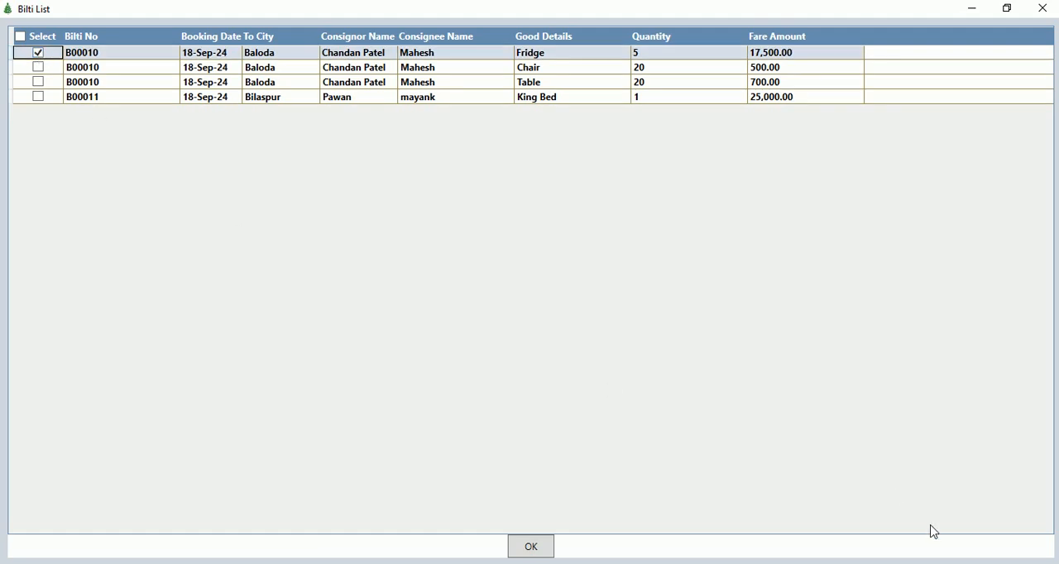
left_click(534, 547)
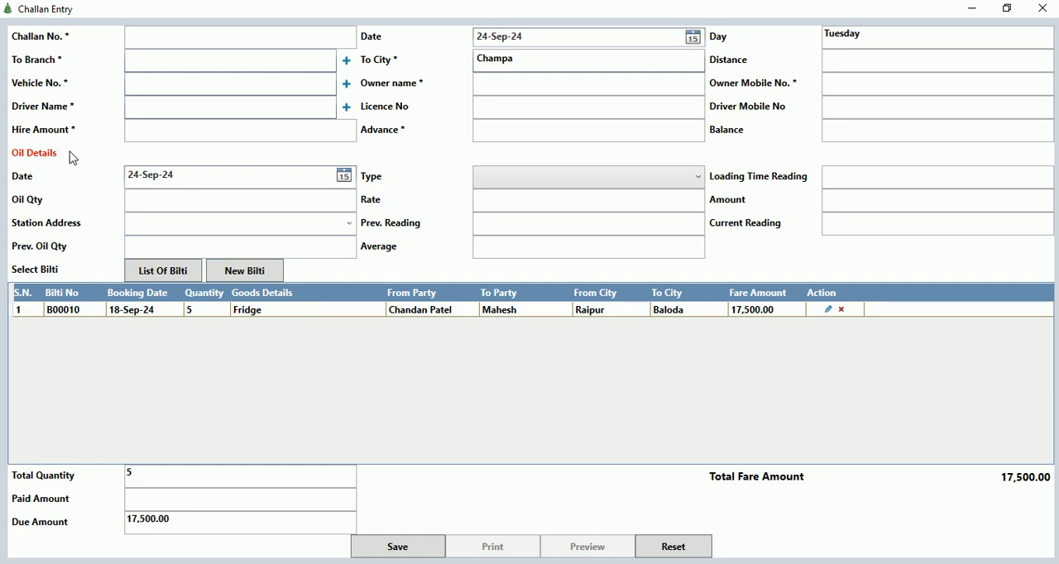
Examine the challan form's vehicle number, driver name, licence number, hire amount, advance and balance fields.
left_click(169, 91)
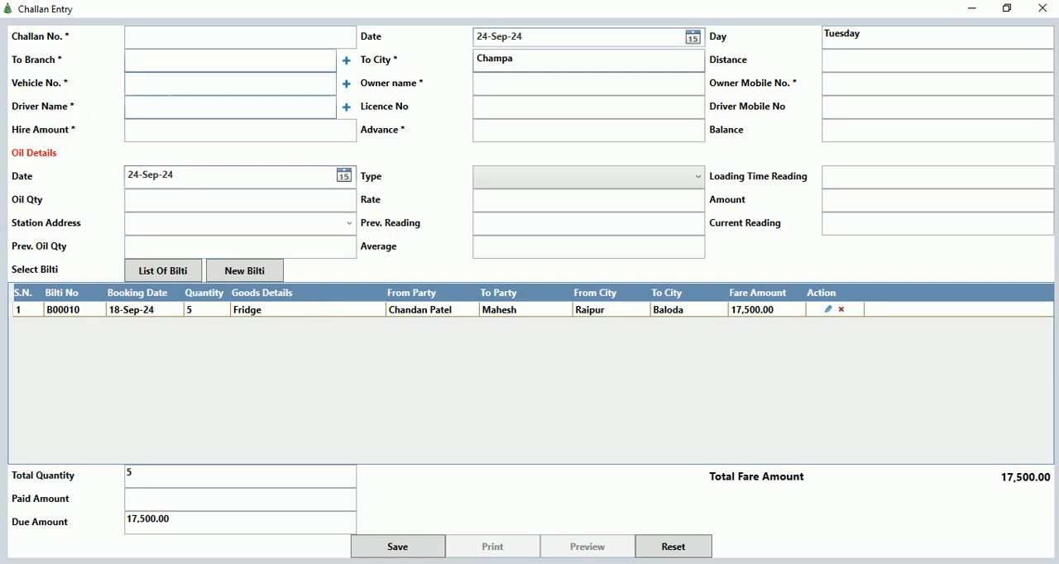
left_click(194, 113)
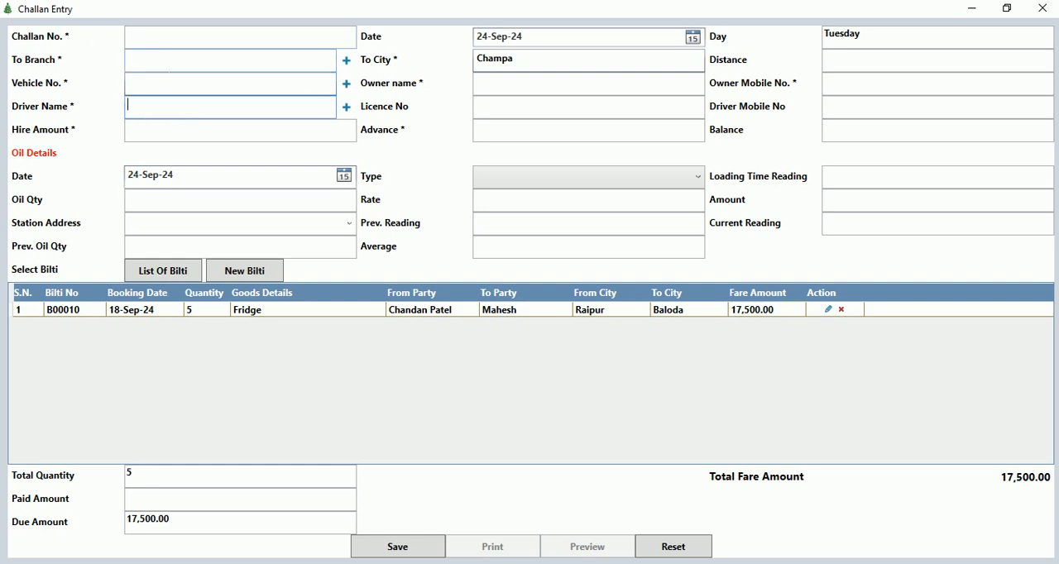
left_click(188, 110)
left_click(511, 107)
left_click(196, 131)
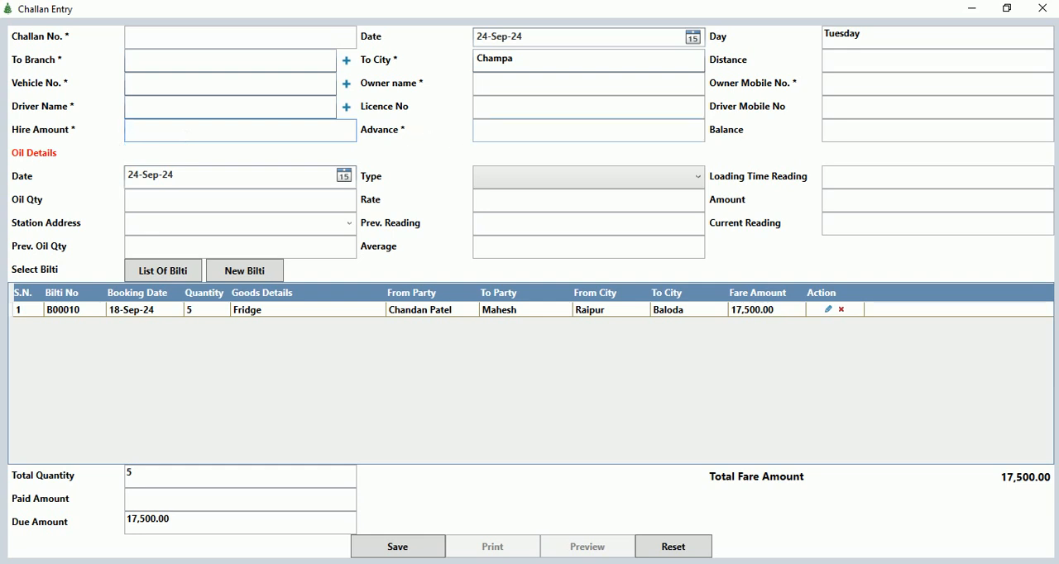
left_click(478, 136)
left_click(852, 134)
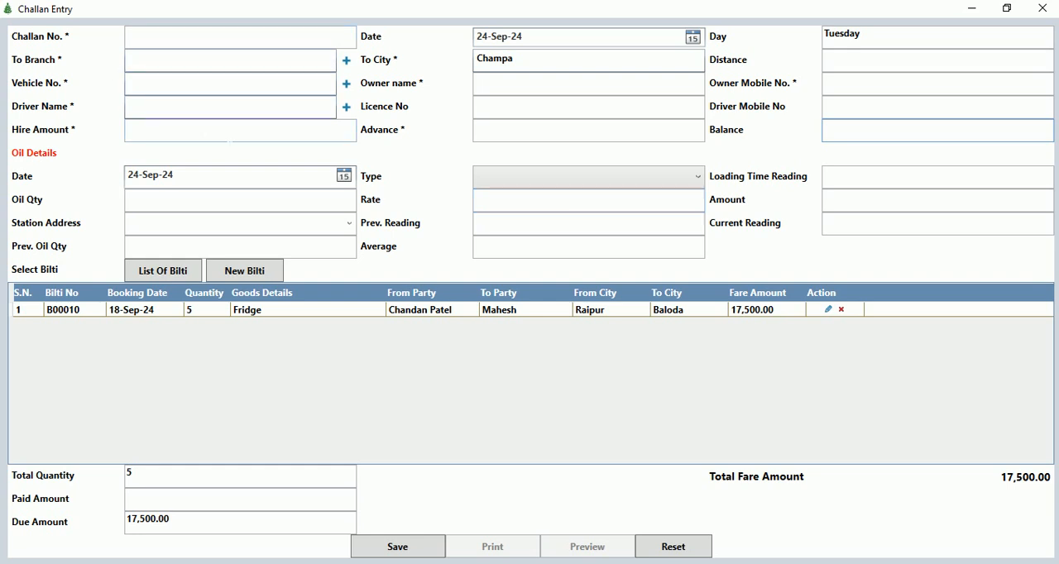
Examine the oil details fields, including payment type, loading time reading, quantity, rate and amount, and close the challan entry without saving.
left_click(533, 186)
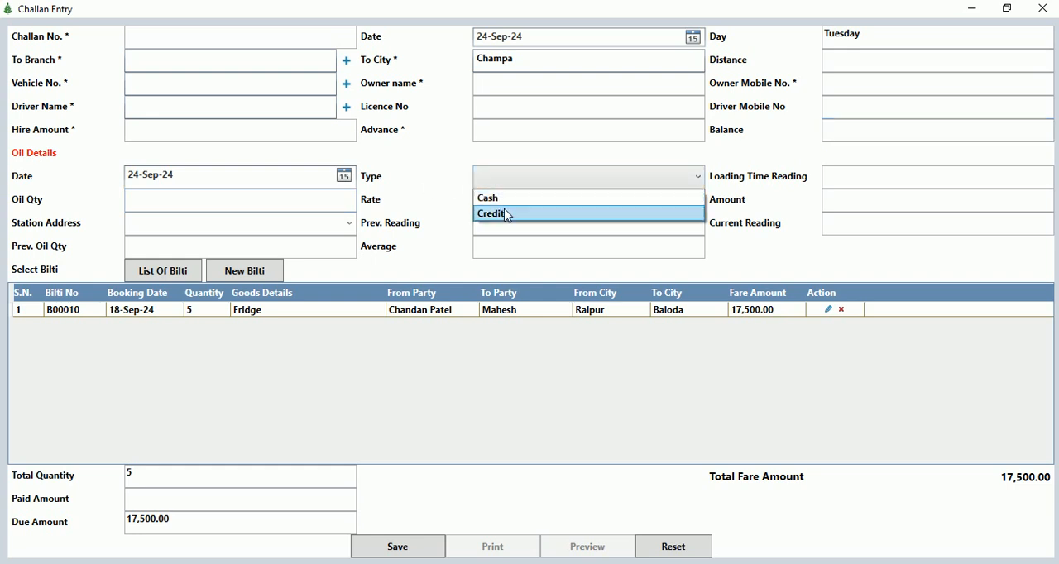
left_click(824, 182)
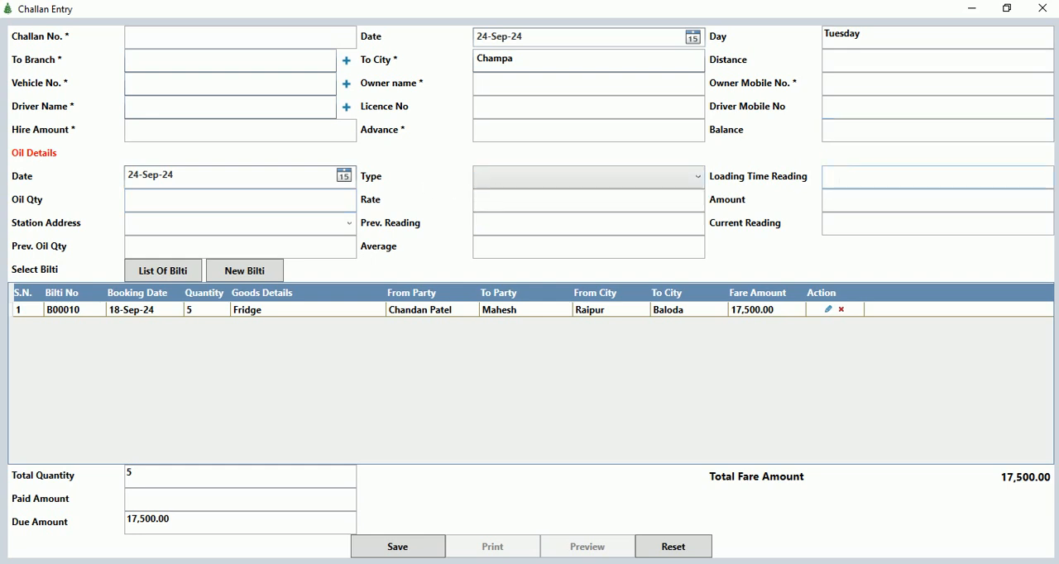
left_click(132, 202)
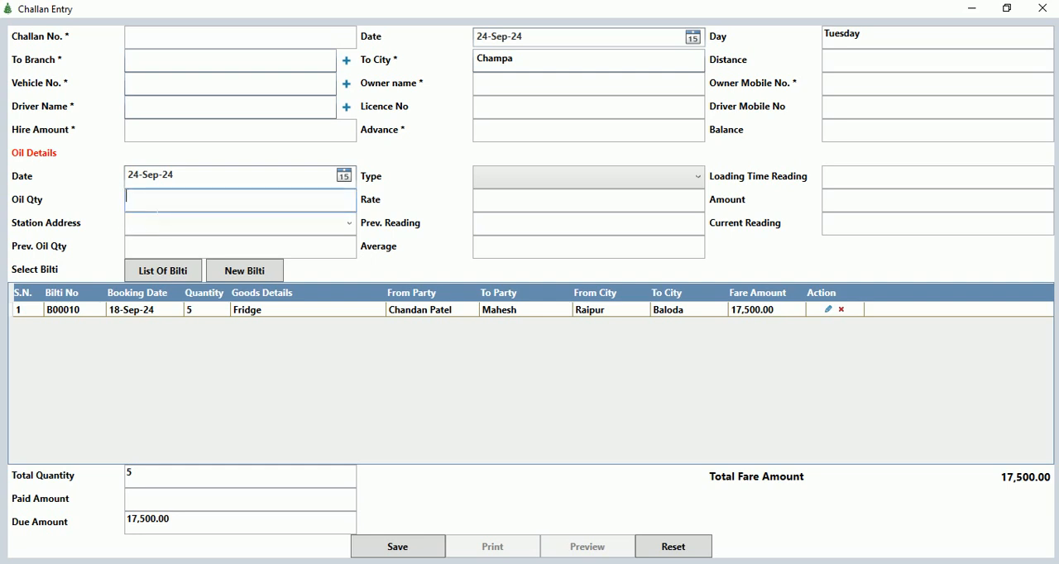
left_click(483, 202)
left_click(882, 205)
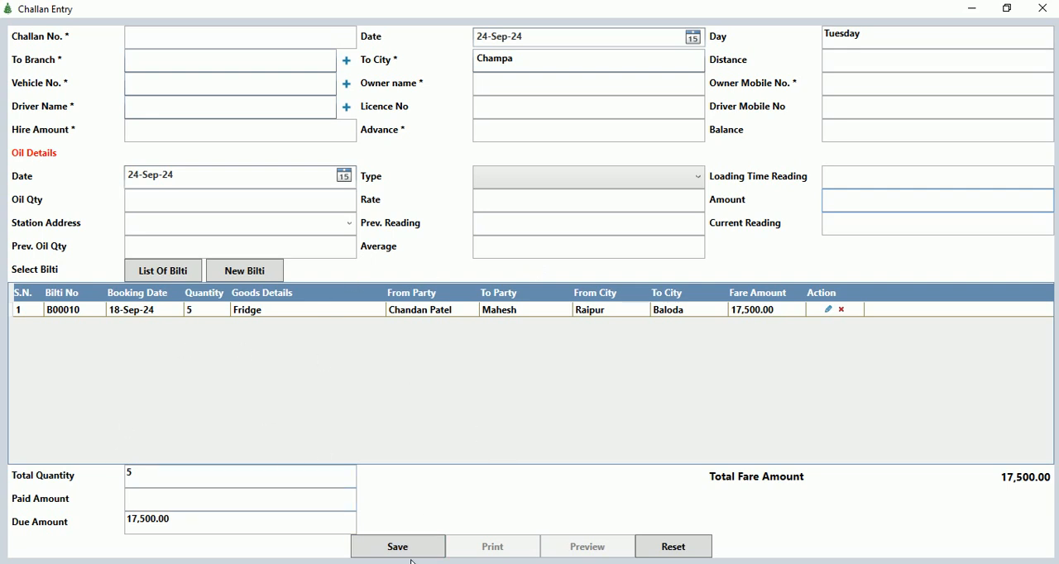
left_click(1052, 8)
left_click(1044, 8)
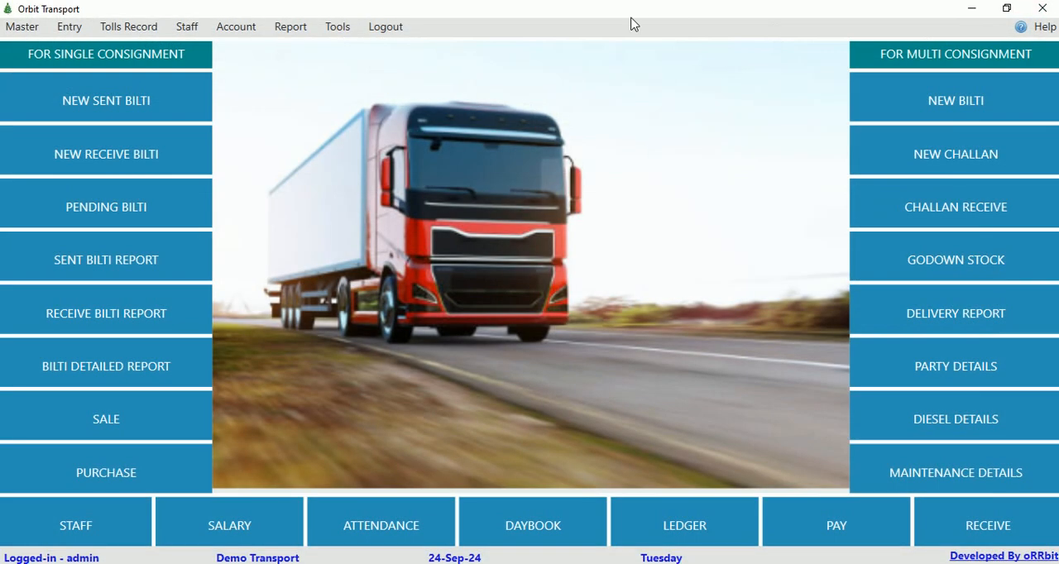
Open the challan receive record and the receive form for the Champa challan with a 1,850.00 fare.
left_click(70, 26)
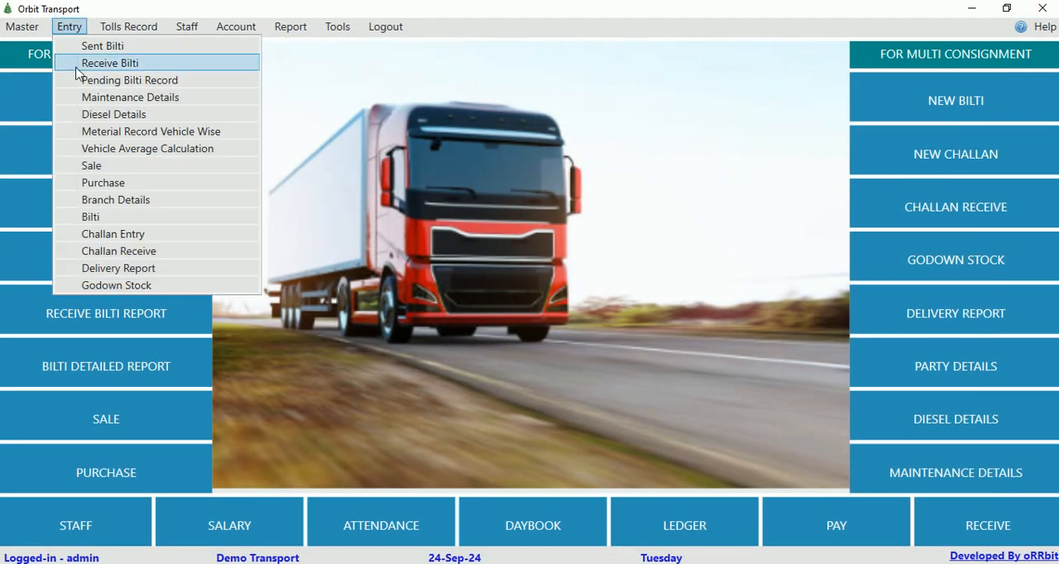
left_click(128, 252)
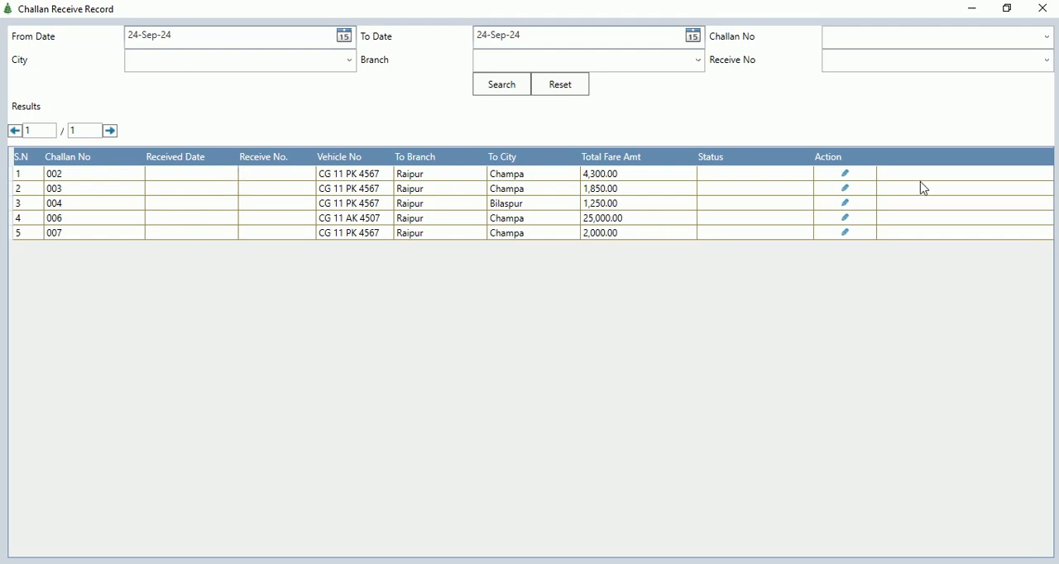
left_click(845, 190)
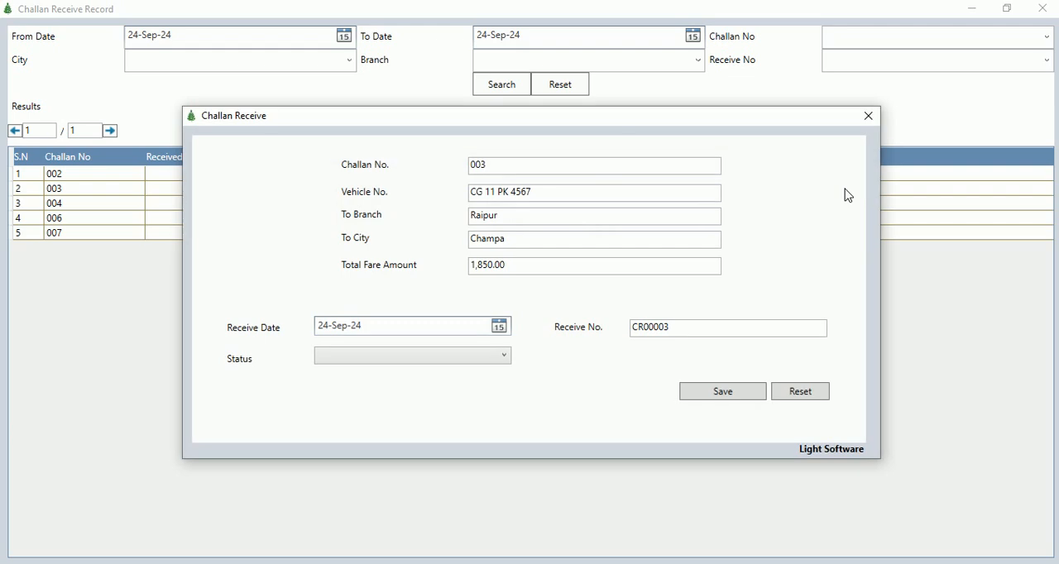
Set the challan's receive date to 24-Sep-24 and status to Received, save it, and close the challan receive record.
left_click(499, 327)
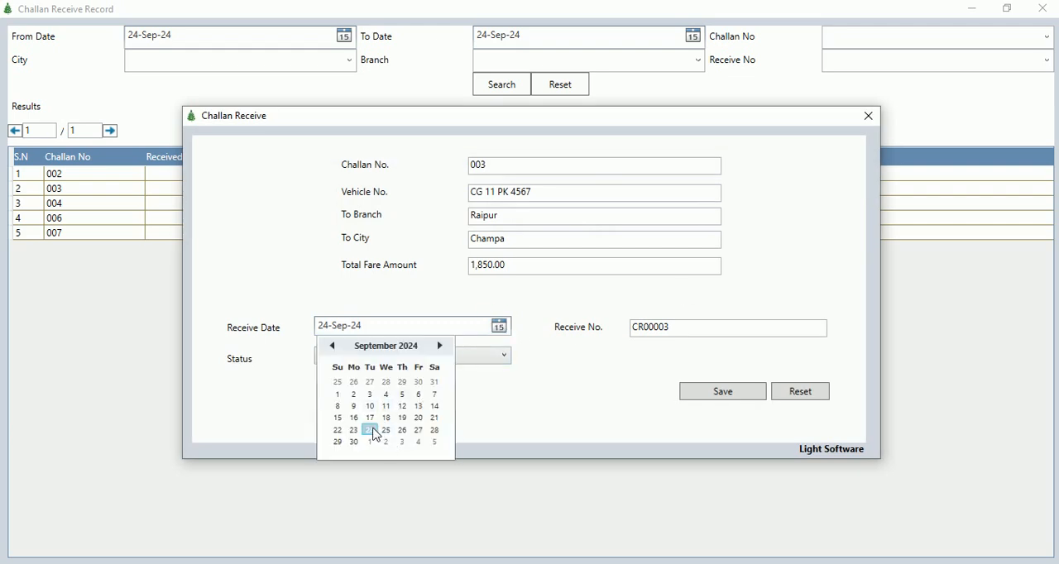
left_click(370, 430)
left_click(465, 362)
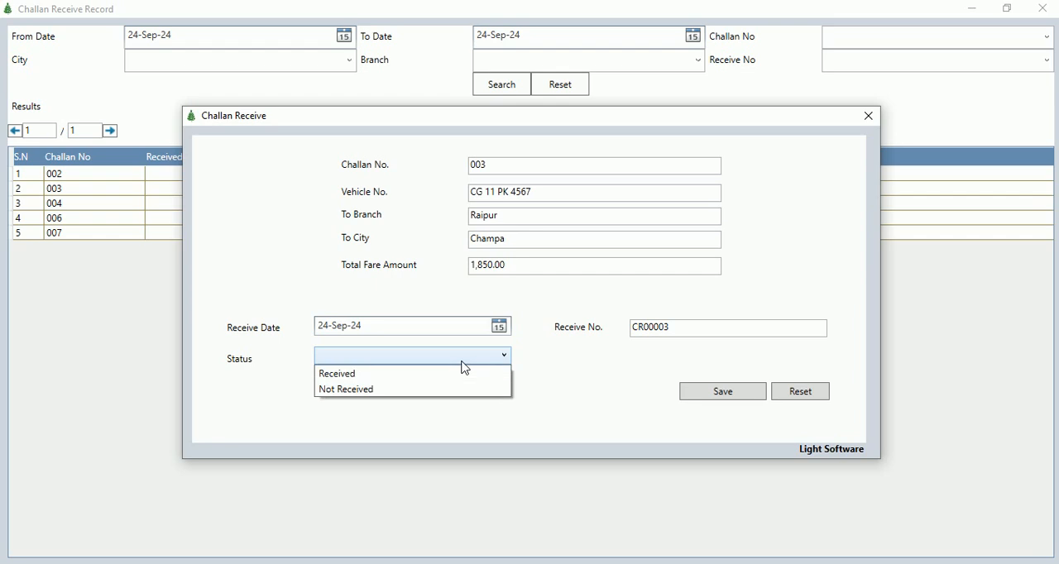
left_click(368, 374)
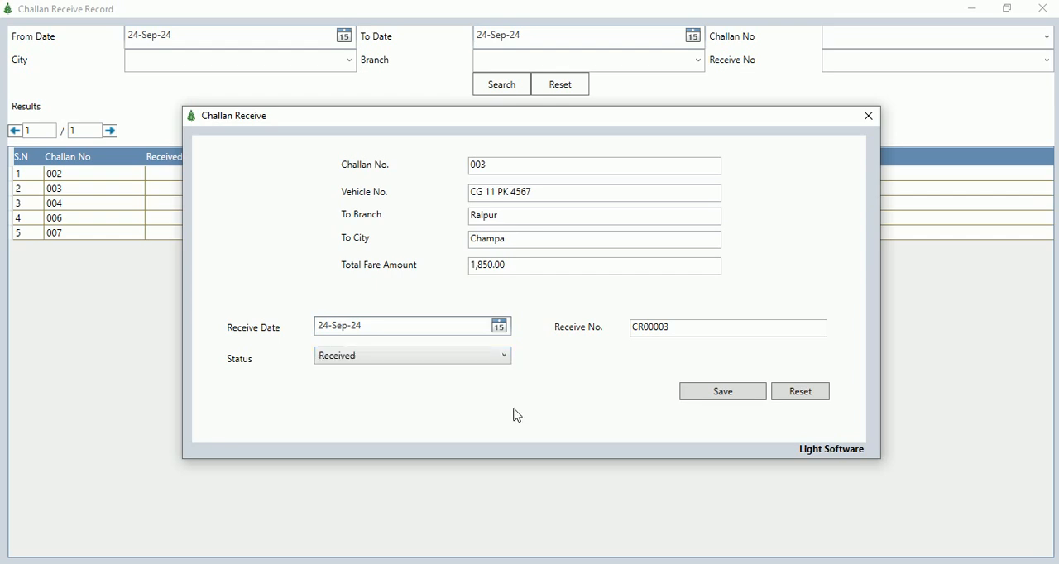
left_click(709, 394)
key("Return")
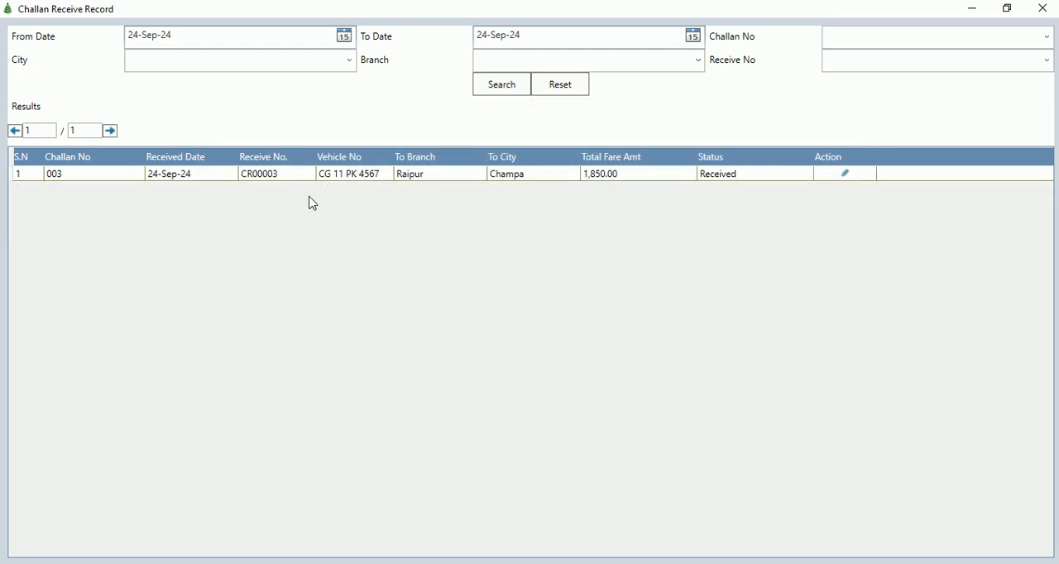
left_click(1049, 10)
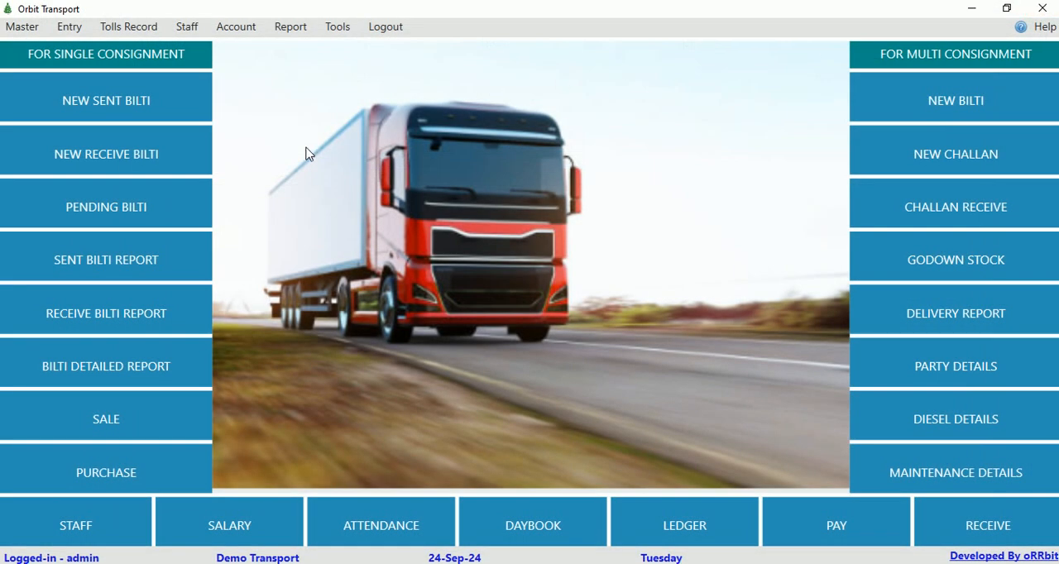
Open the bilti record and search for bilties dated from 09-Sep-24 to 24-Sep-24.
left_click(69, 27)
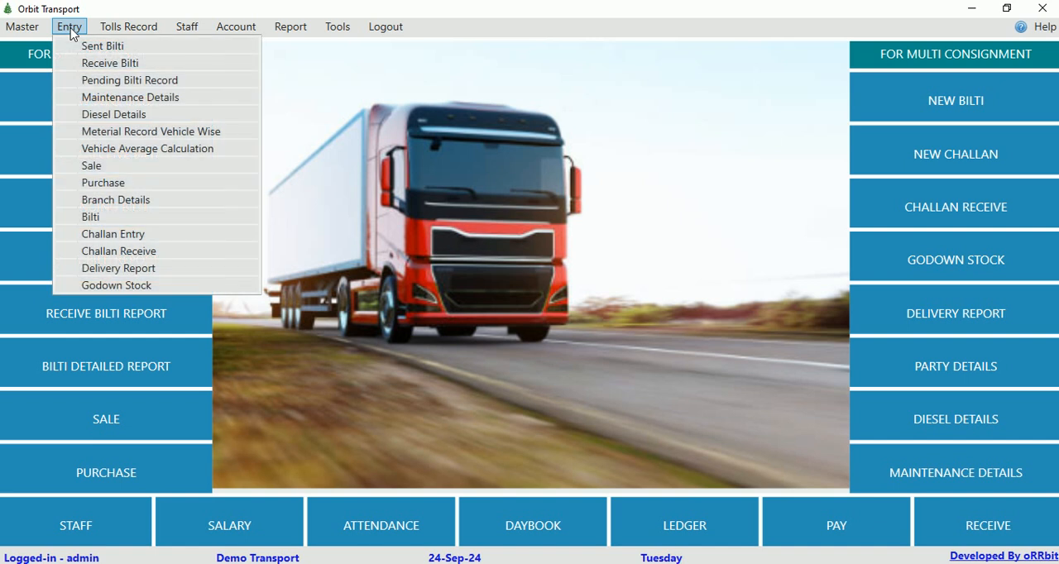
left_click(104, 217)
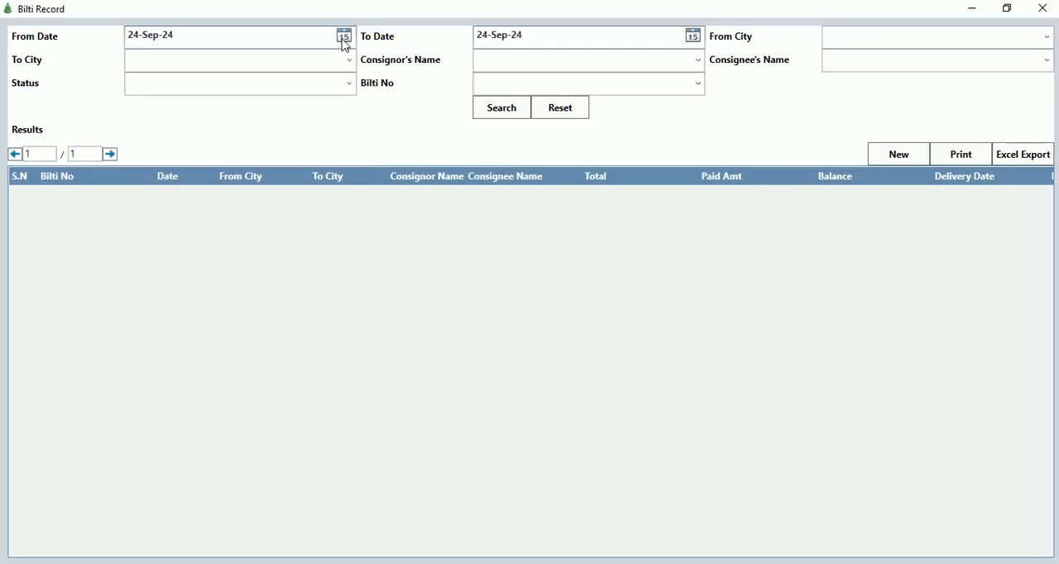
left_click(344, 37)
left_click(164, 140)
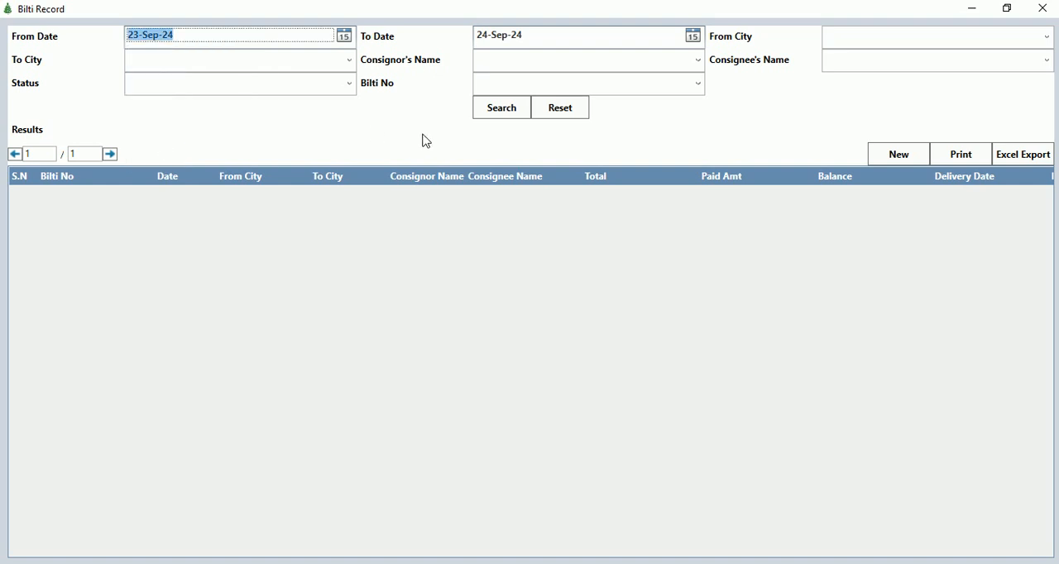
key("alt+Down")
key("Up")
key("Up")
key("Return")
left_click(494, 111)
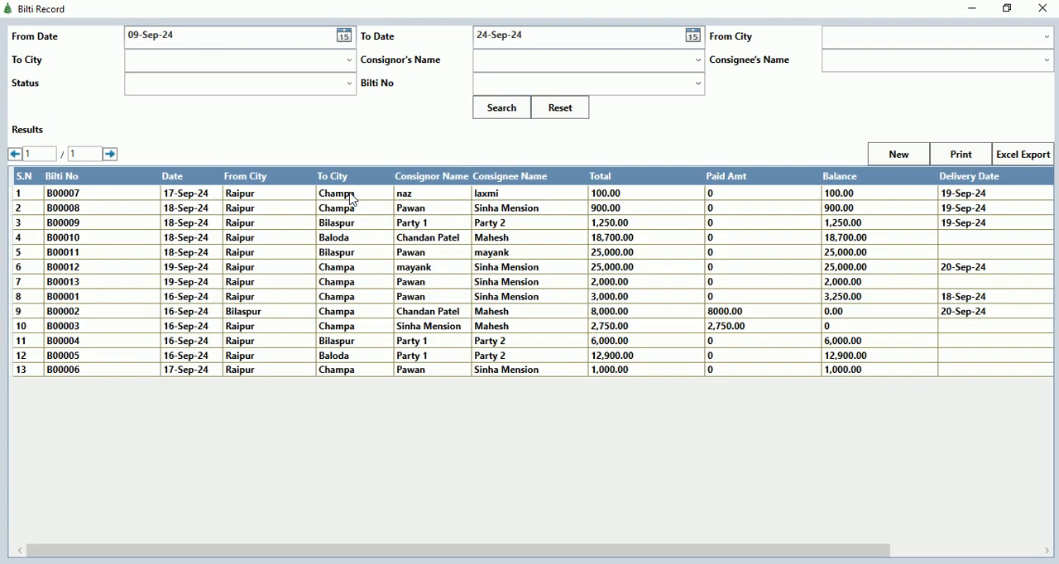
Check the delivery statuses in the bilti list and open the In Challan bilti for editing.
left_click(241, 224)
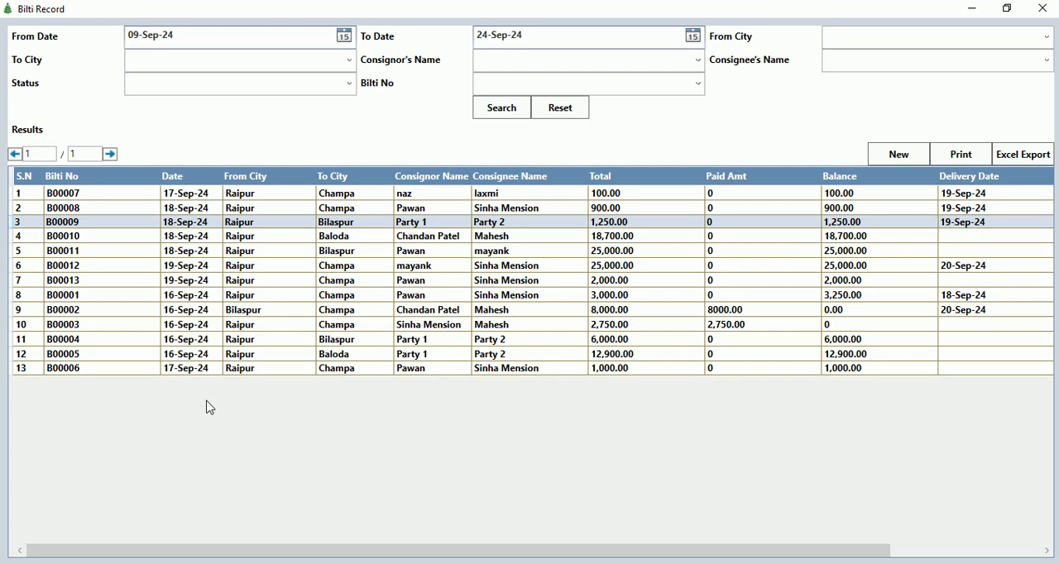
left_click_drag(170, 558, 565, 548)
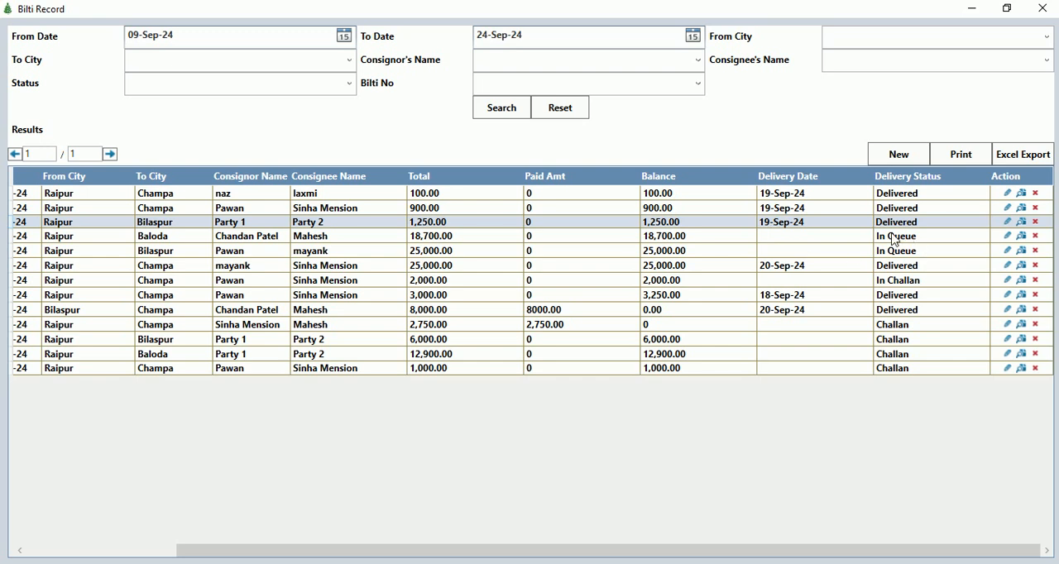
left_click(910, 283)
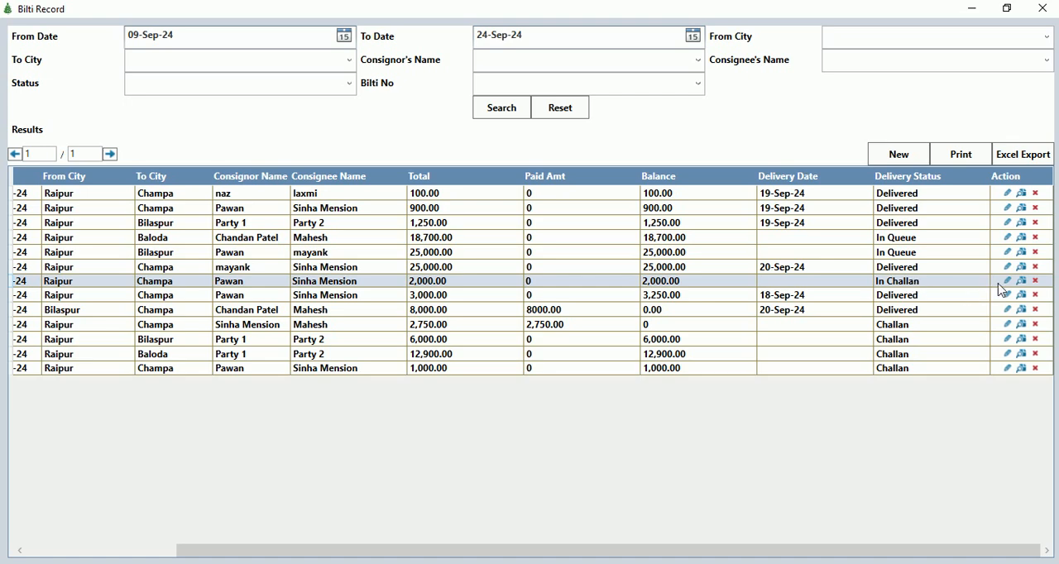
left_click(1009, 283)
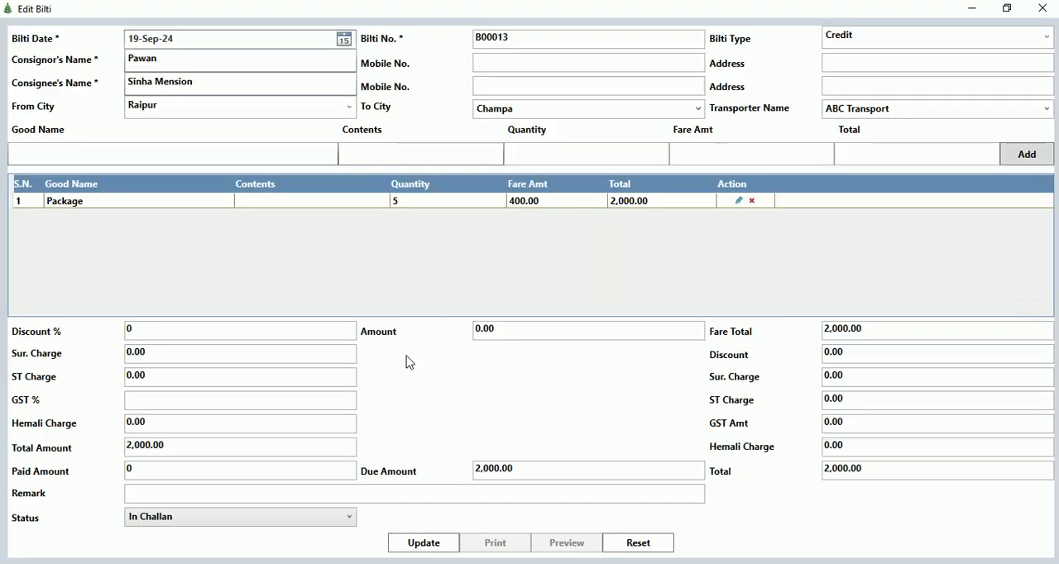
Set the bilti's paid amount to 2000.
left_click(173, 471)
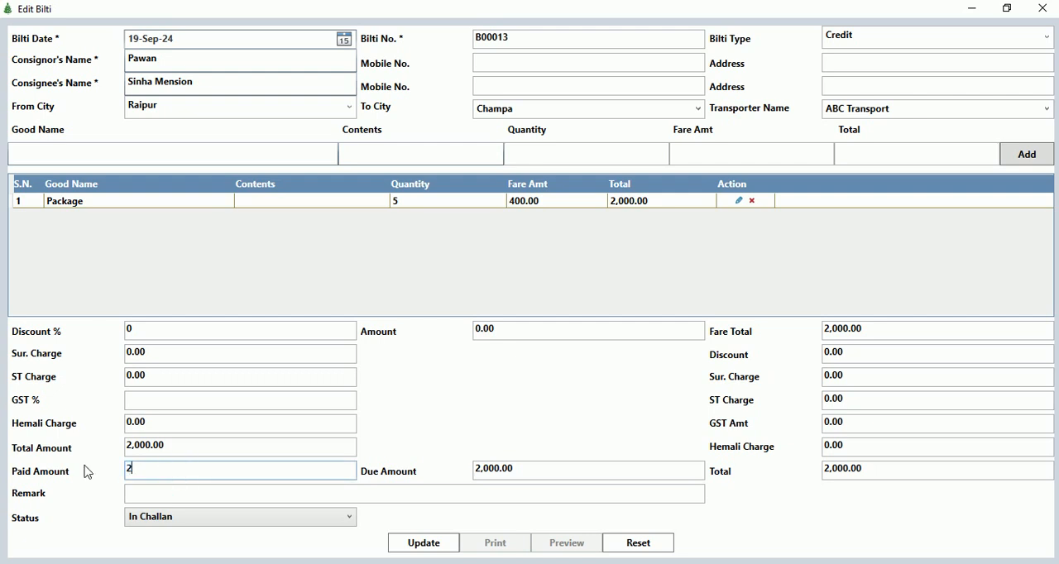
key("Tab")
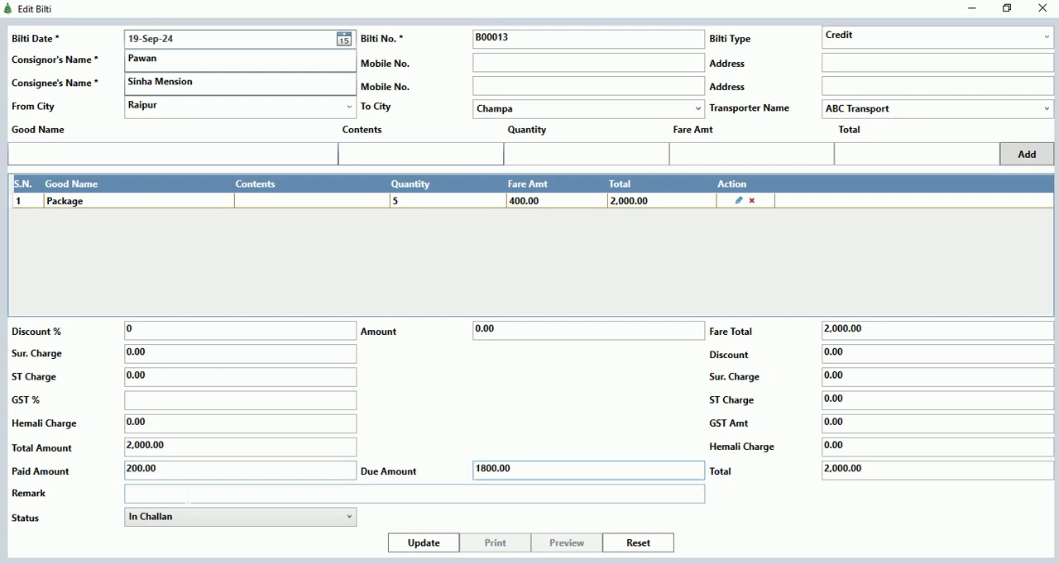
left_click(137, 469)
type("0")
key("Tab")
key("Tab")
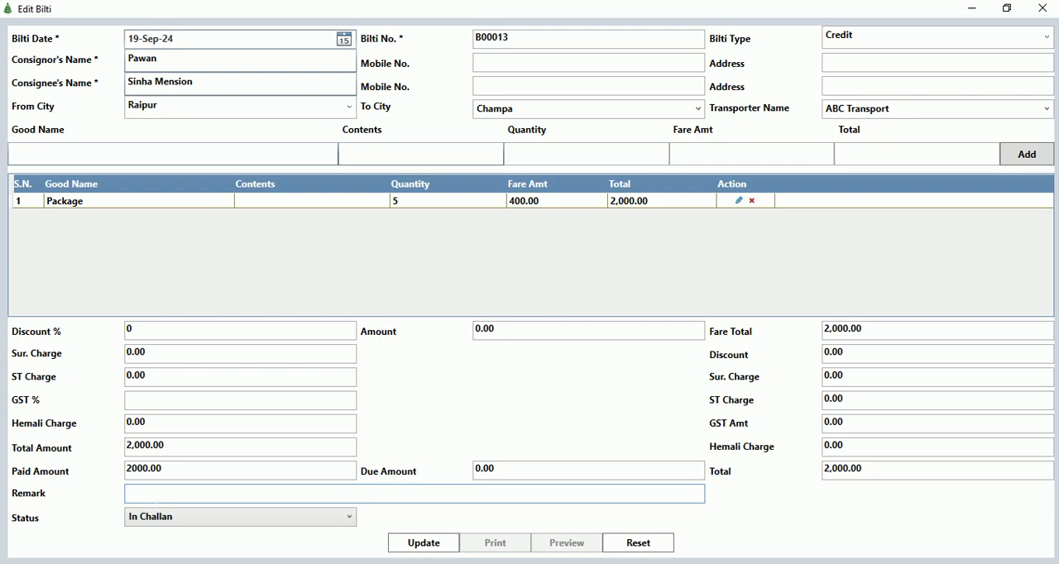
Mark the bilti as Delivered with delivery date 24-Sep-24, update it, and close the edit form.
left_click(177, 526)
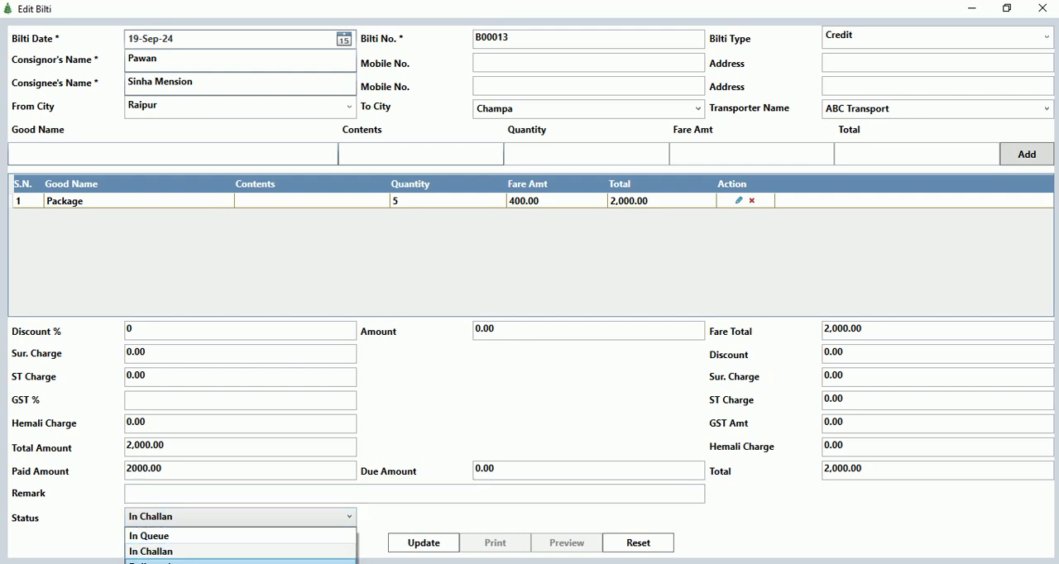
left_click(165, 562)
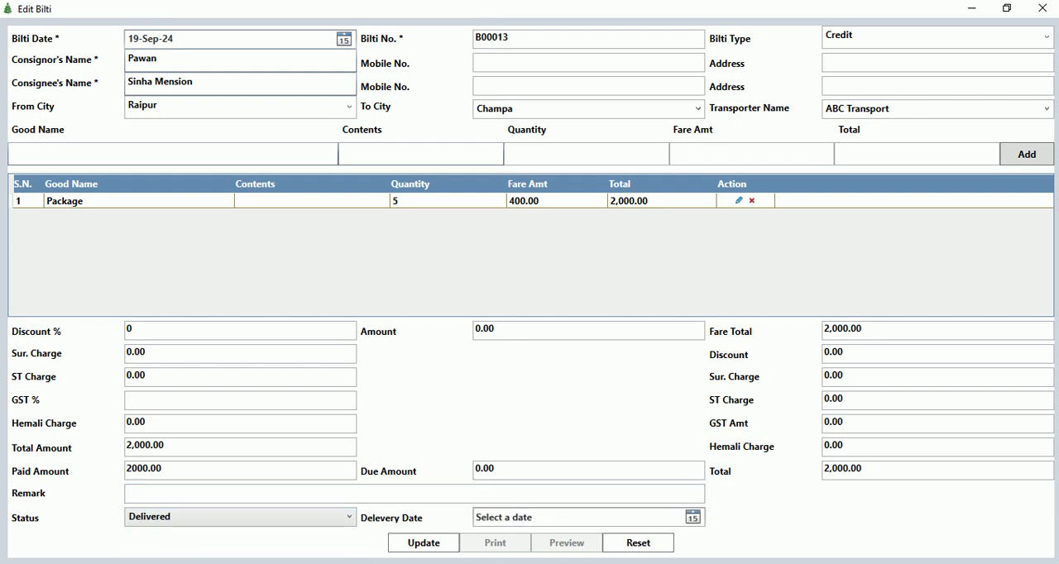
left_click(692, 517)
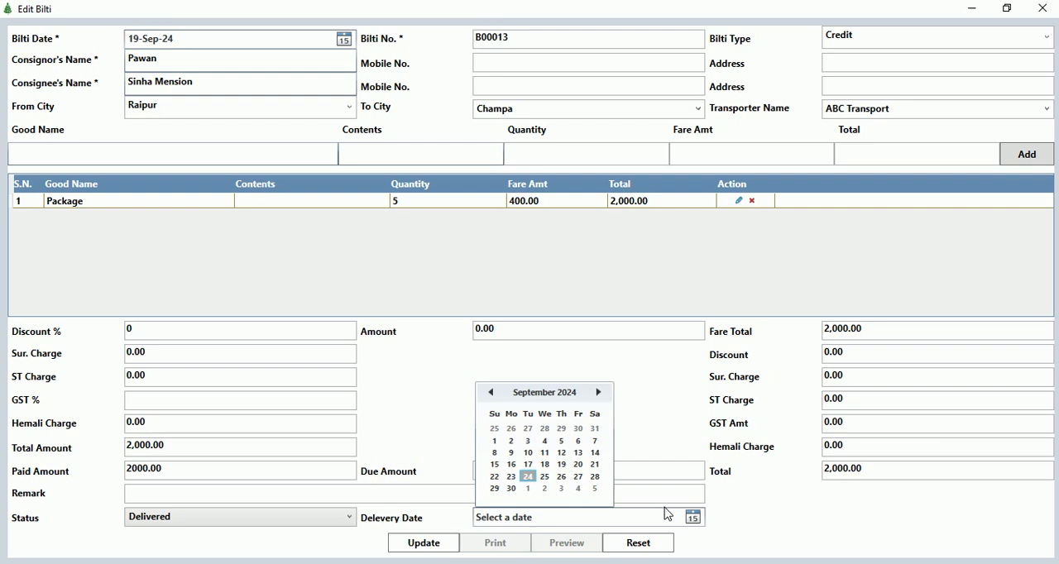
left_click(529, 476)
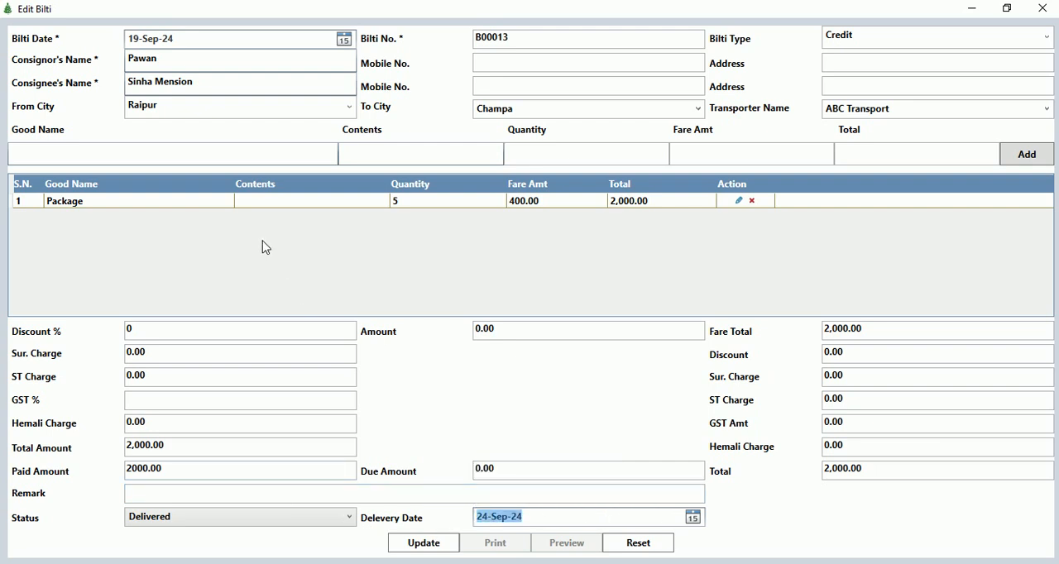
left_click(409, 549)
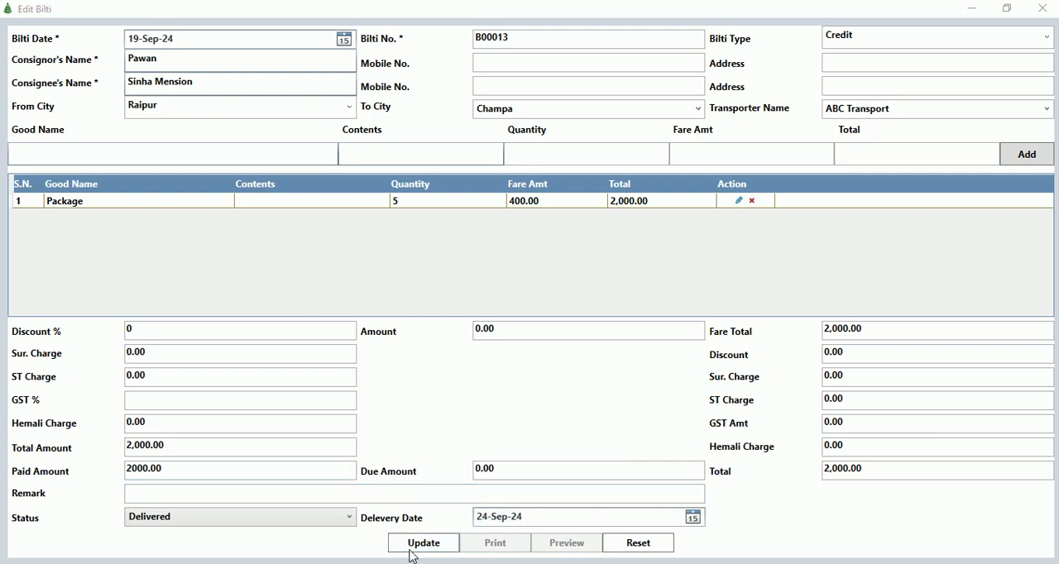
key("Return")
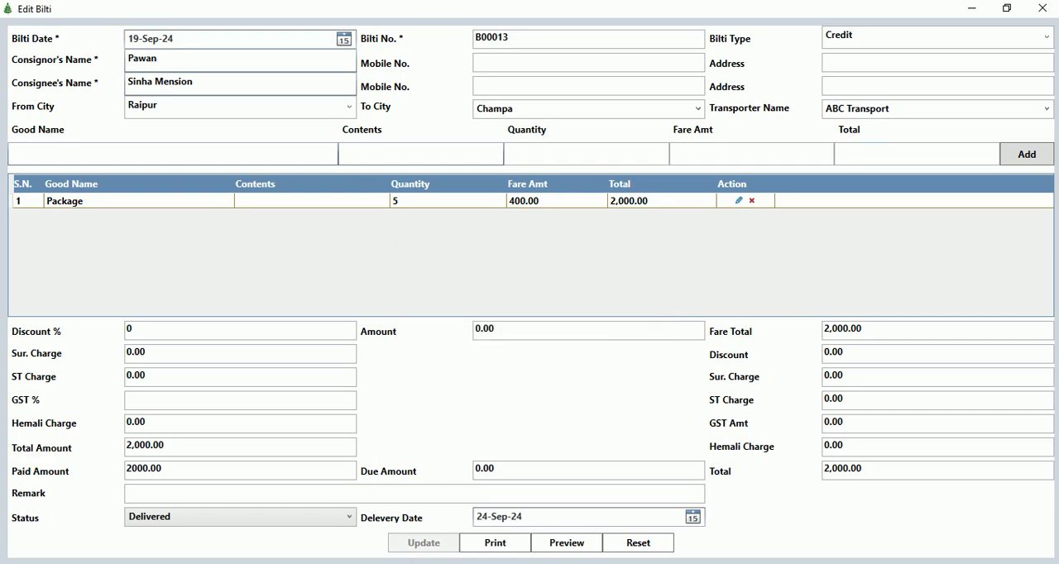
left_click(1042, 8)
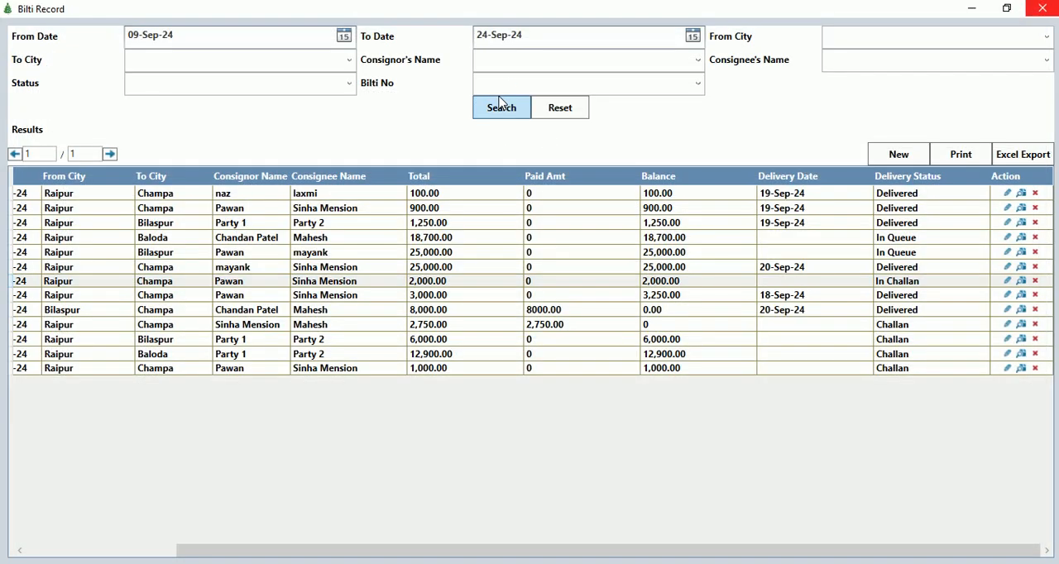
Refresh the bilti search results, check the edited bilti's payment and delivery details, and close the bilti record.
left_click(500, 107)
left_click(784, 281)
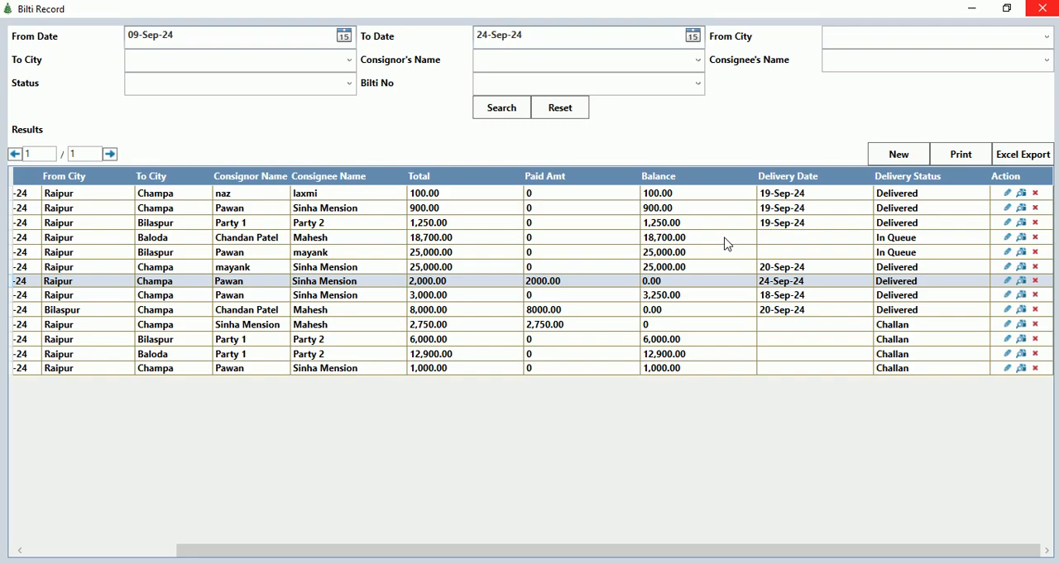
left_click(1041, 7)
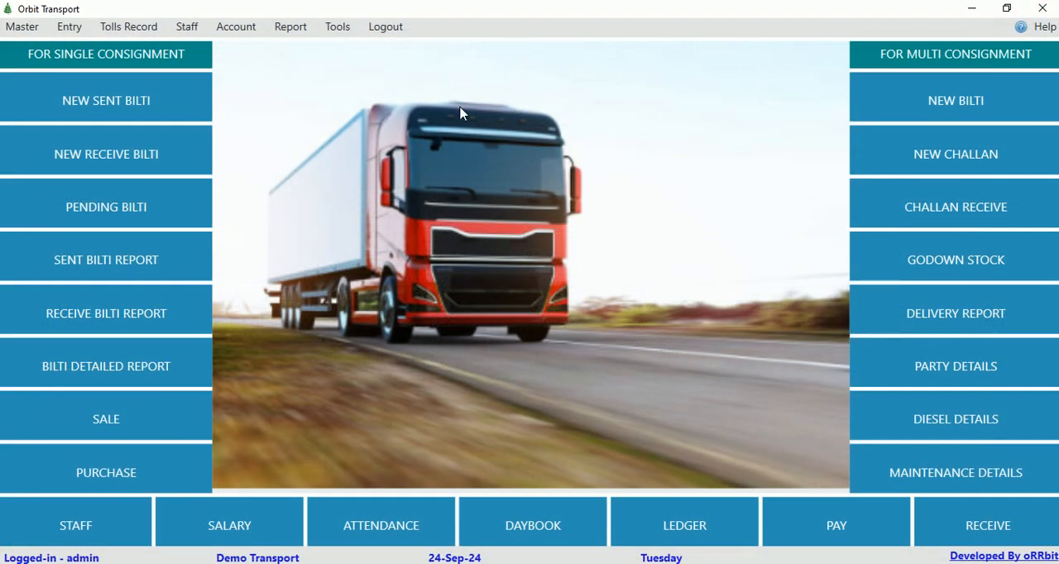
Open the delivery report, check the delivery statuses of the listed bilties, and close the report.
left_click(70, 28)
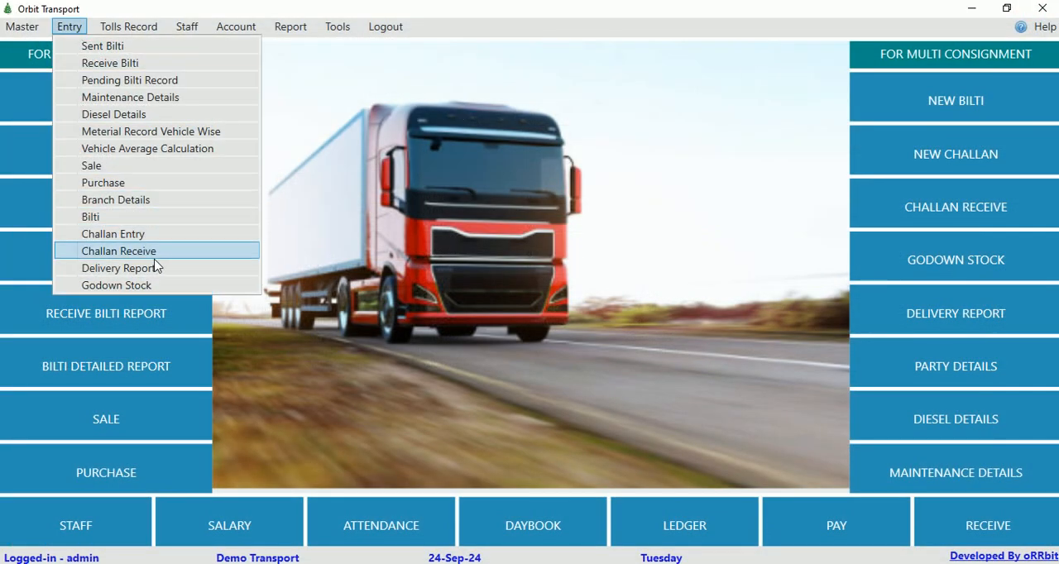
left_click(152, 271)
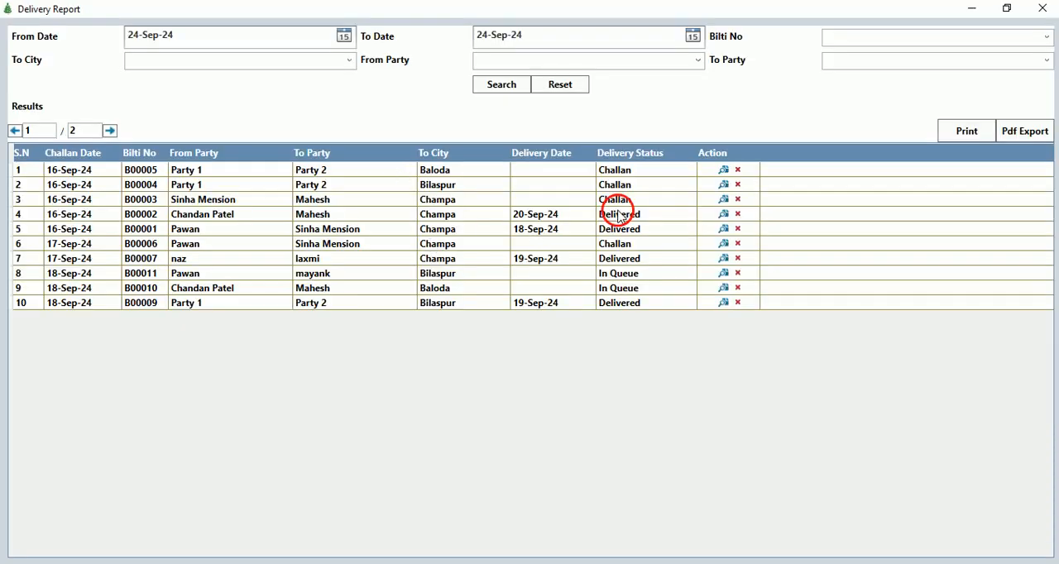
left_click(619, 216)
left_click(613, 229)
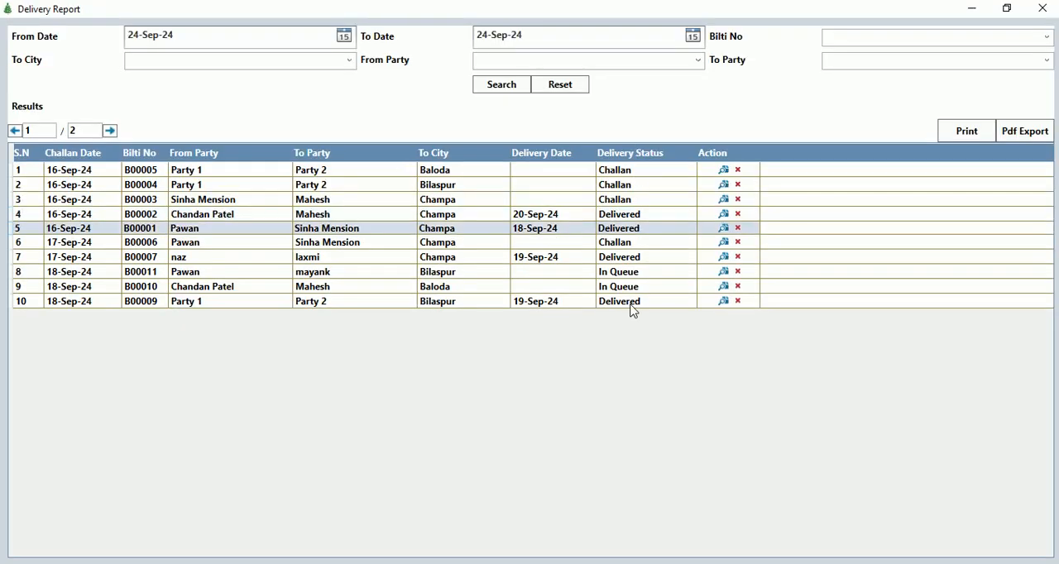
left_click(1042, 9)
Open the godown stock, check the status of the listed goods, and close it.
left_click(70, 33)
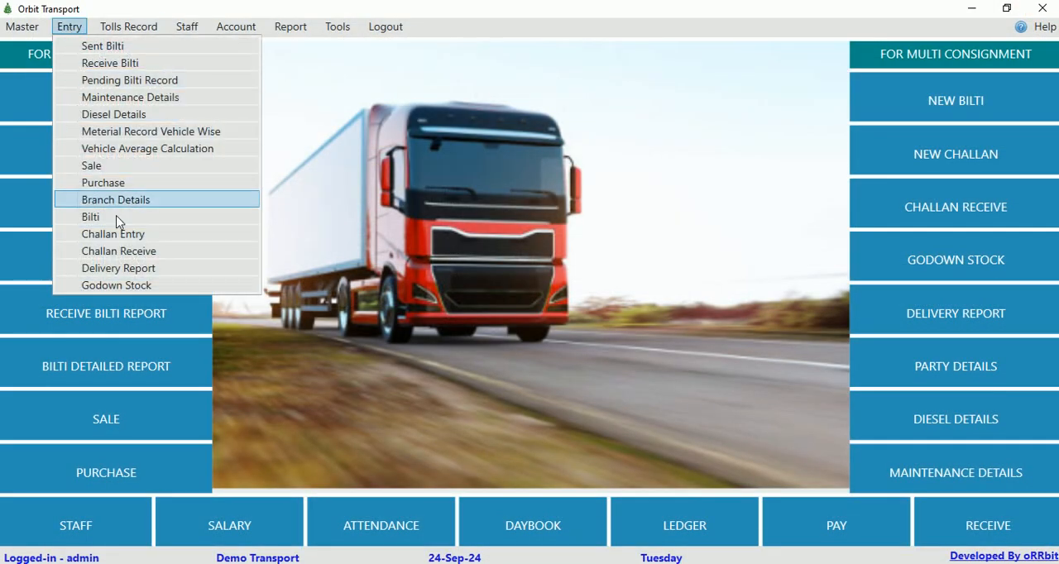
left_click(117, 286)
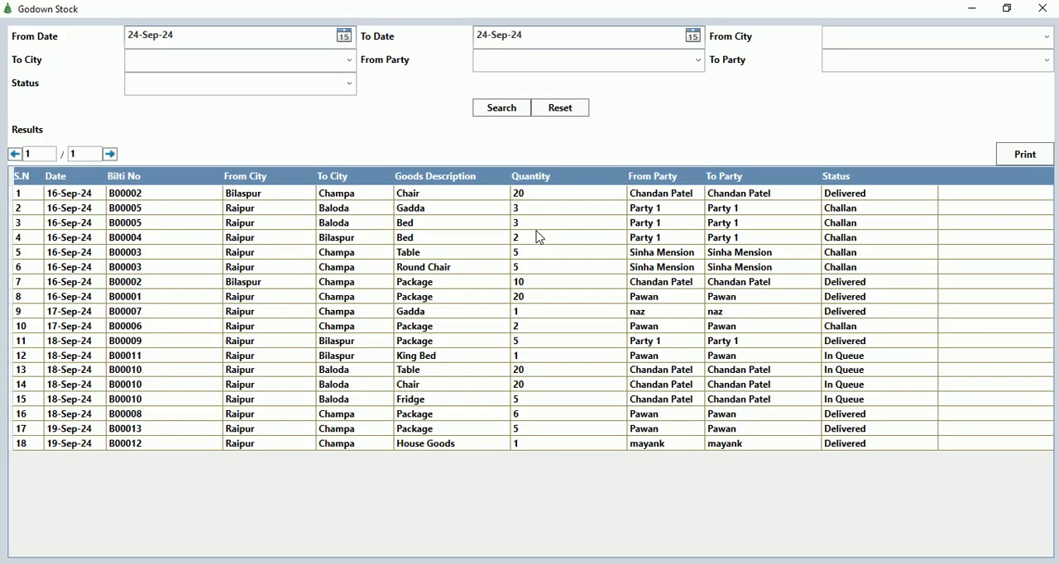
left_click(842, 197)
left_click_drag(842, 202, 844, 263)
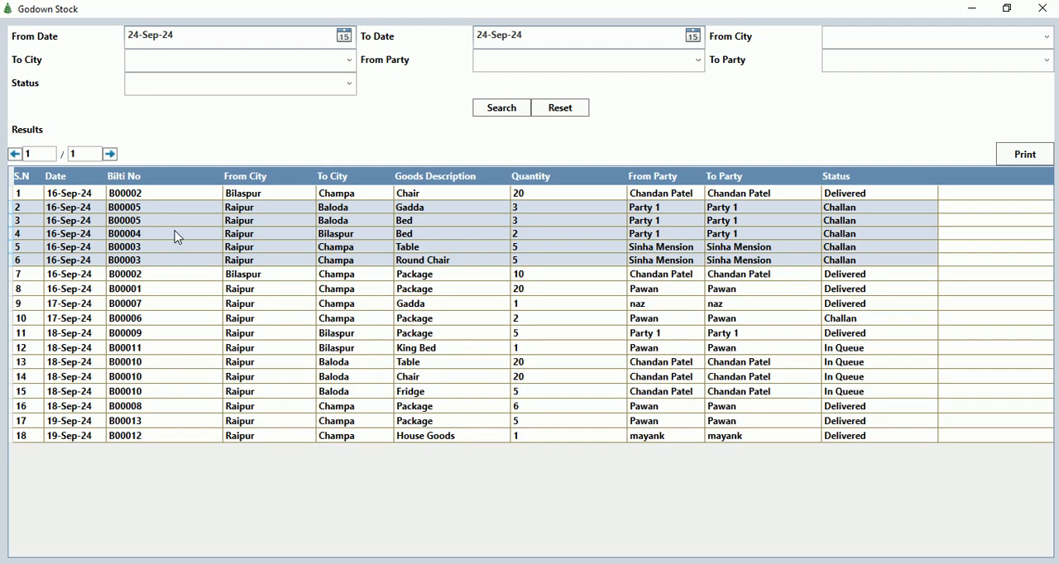
left_click(1042, 8)
View the blank new service entry form in the maintenance details, including its material fields, and close both windows without saving.
left_click(68, 25)
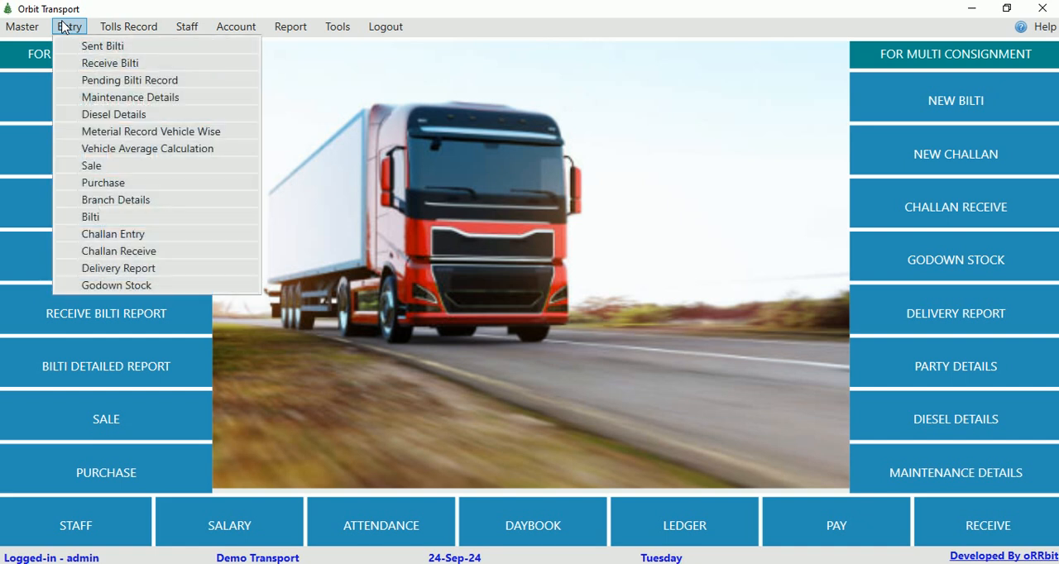
left_click(189, 100)
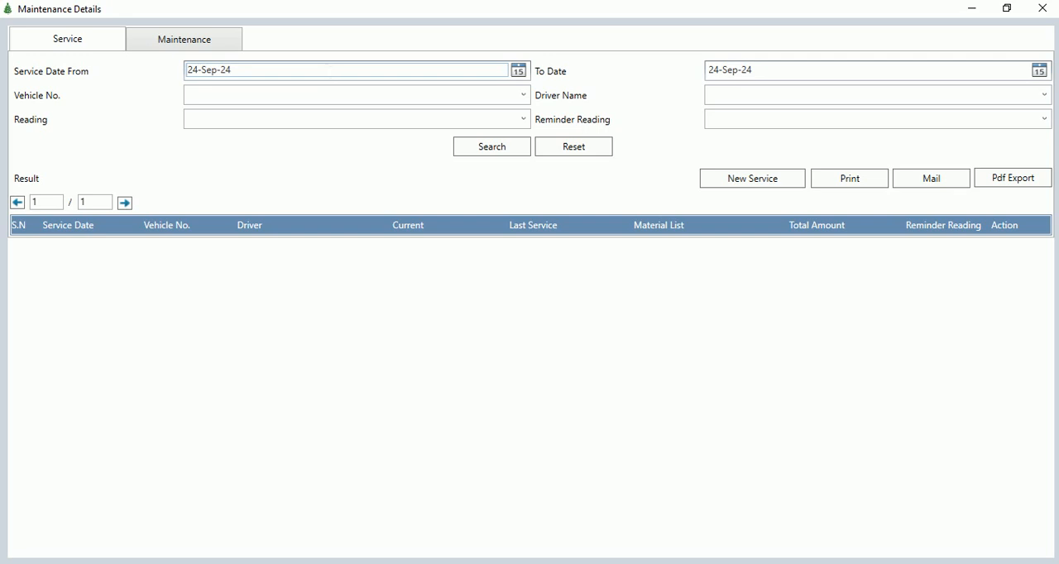
left_click(738, 193)
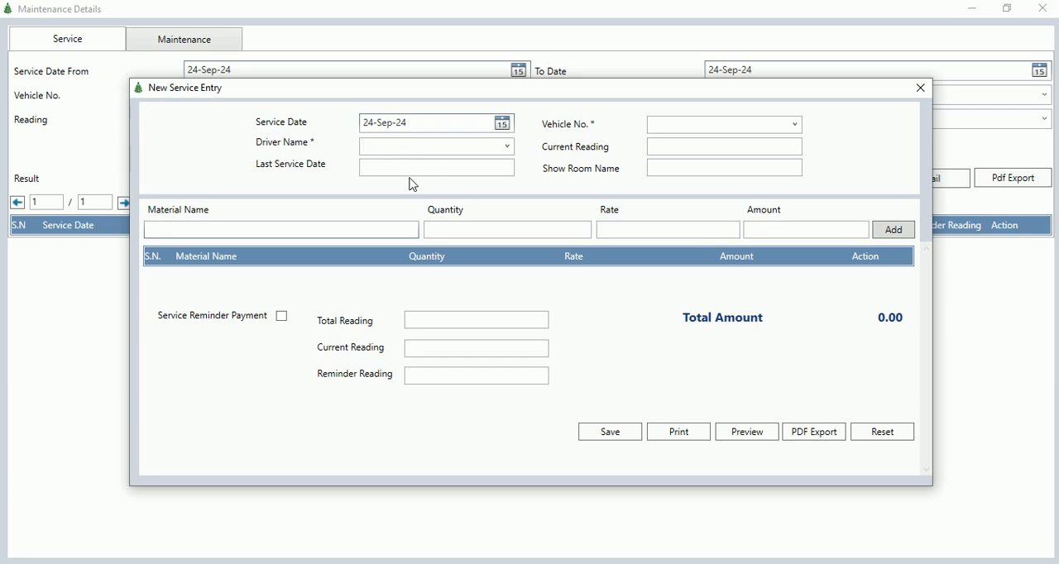
left_click(228, 230)
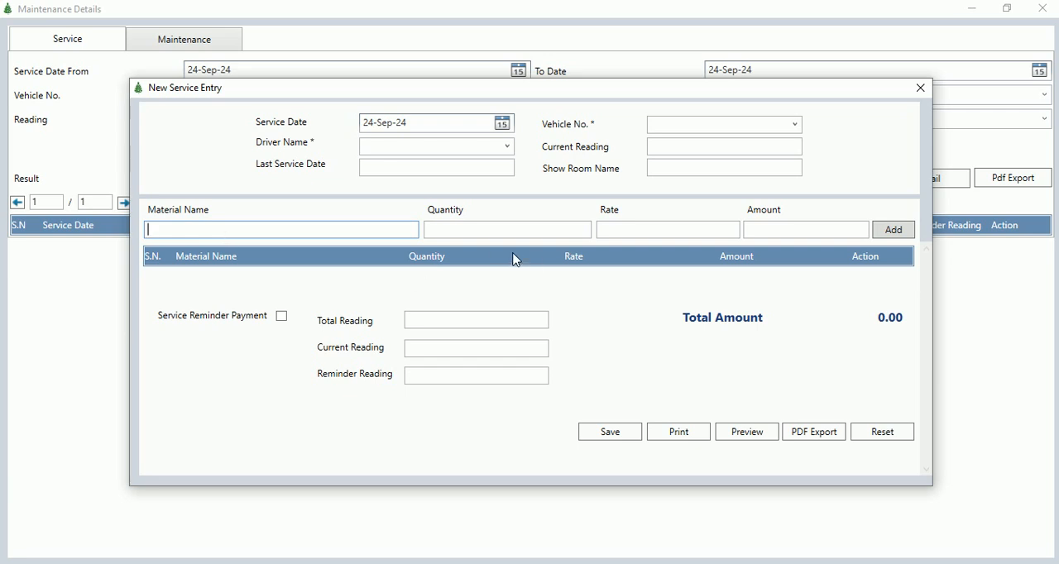
left_click(666, 229)
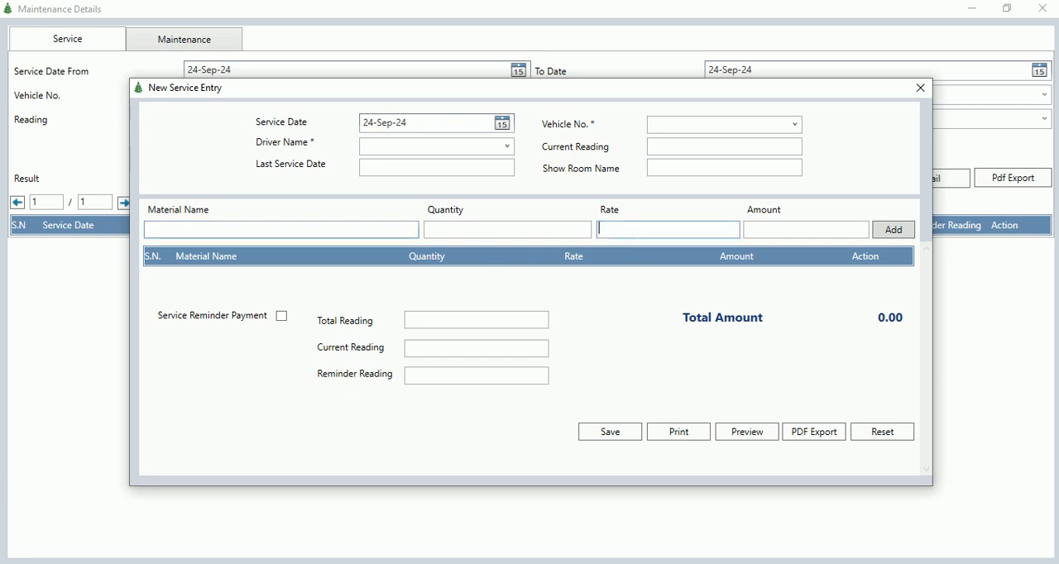
left_click(918, 89)
left_click(1046, 10)
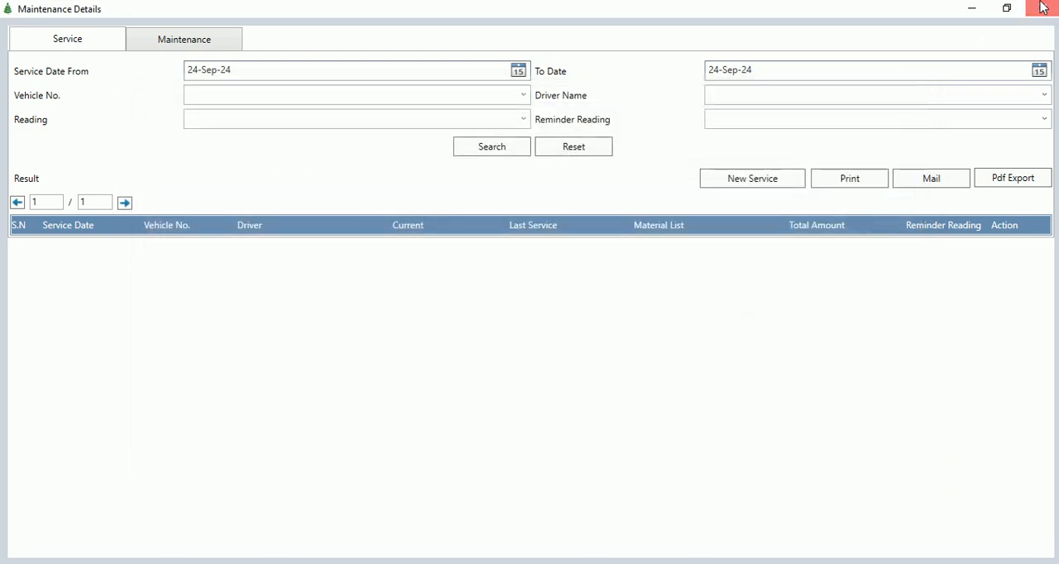
View the vehicle-wise material record and close it.
left_click(70, 27)
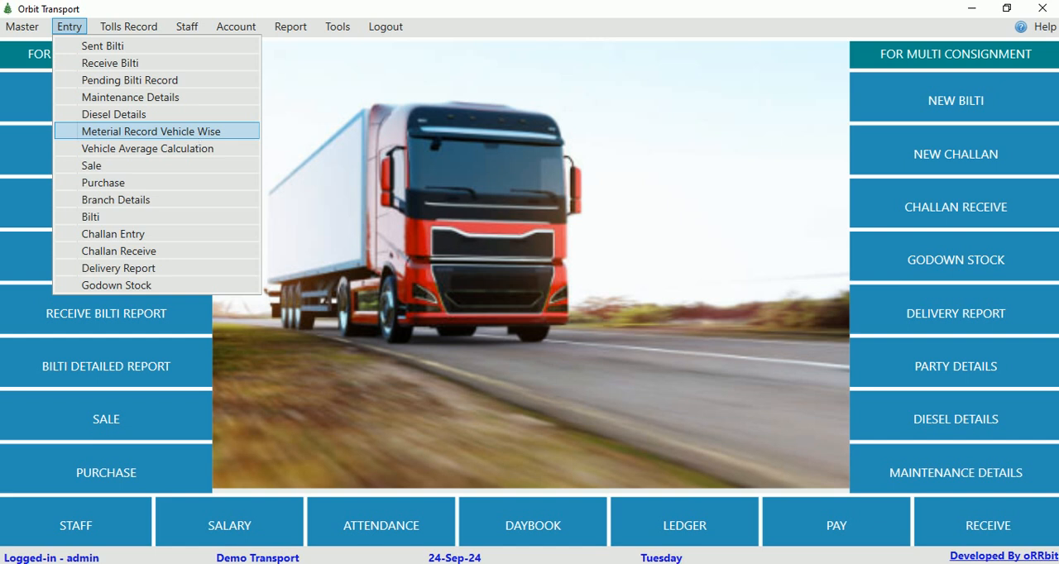
left_click(195, 139)
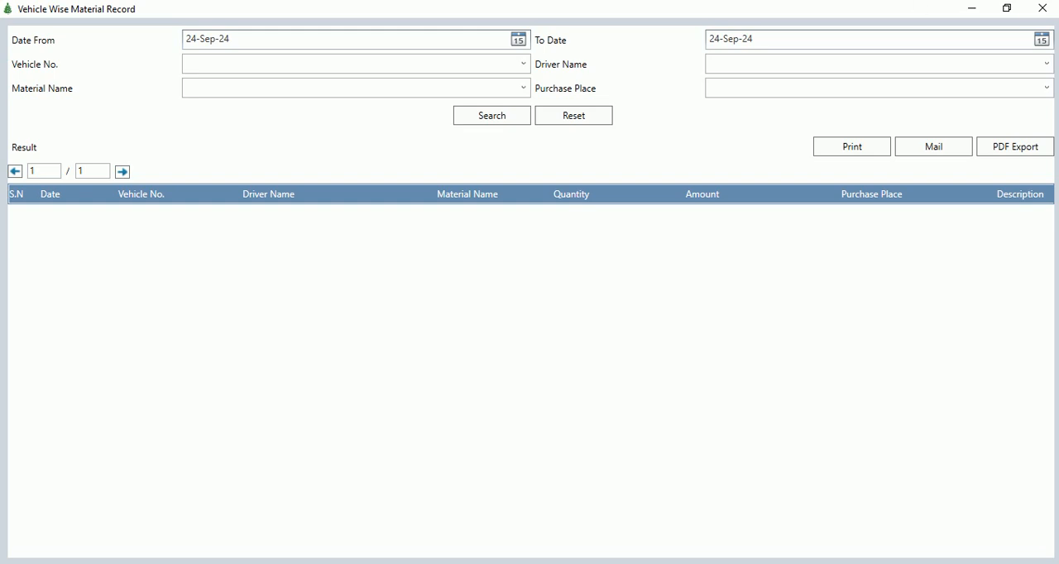
left_click(1043, 10)
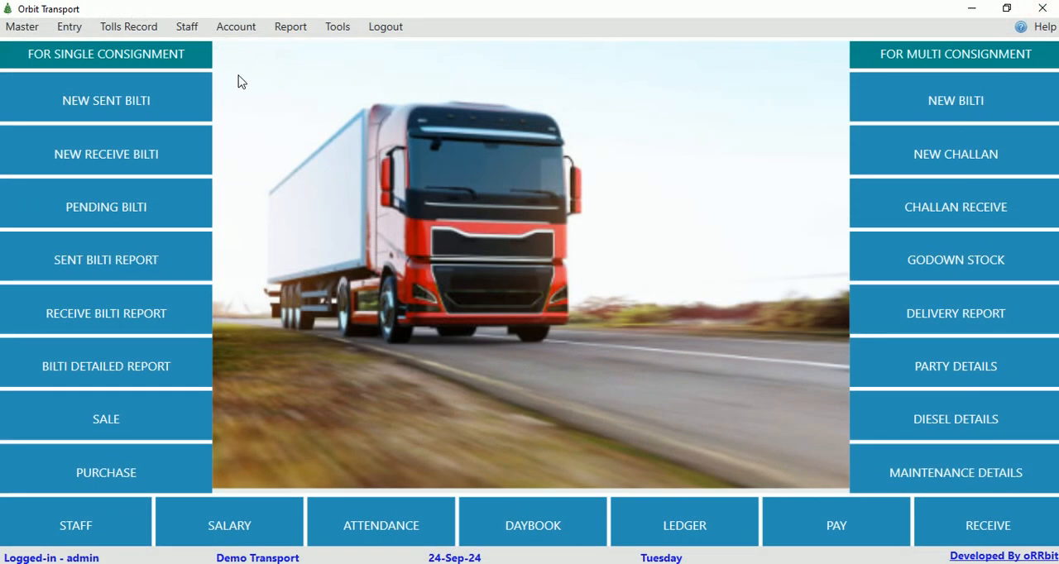
View the blank new diesel details form from the diesel details record and close both windows without saving.
left_click(71, 28)
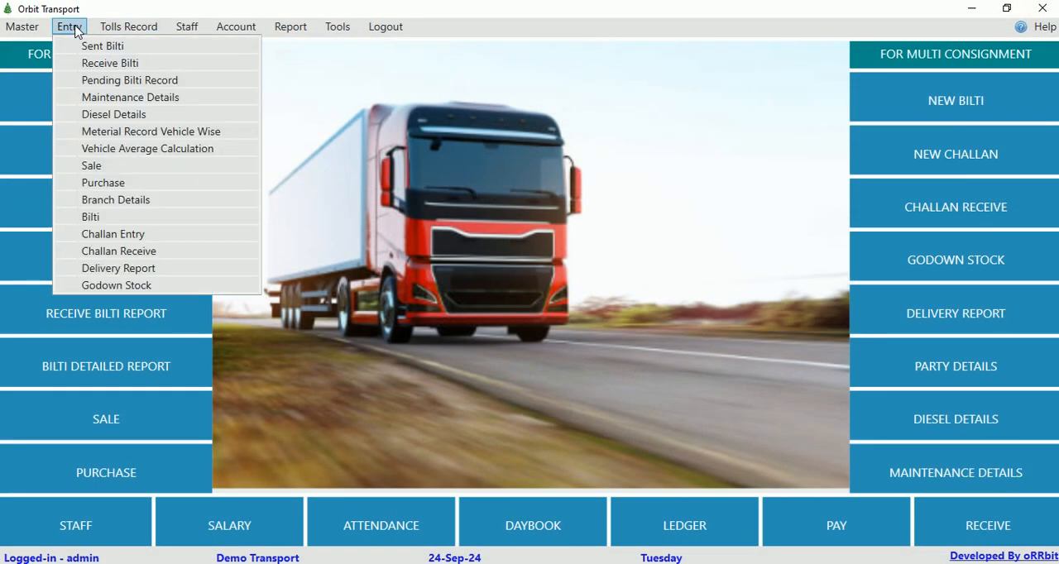
left_click(142, 122)
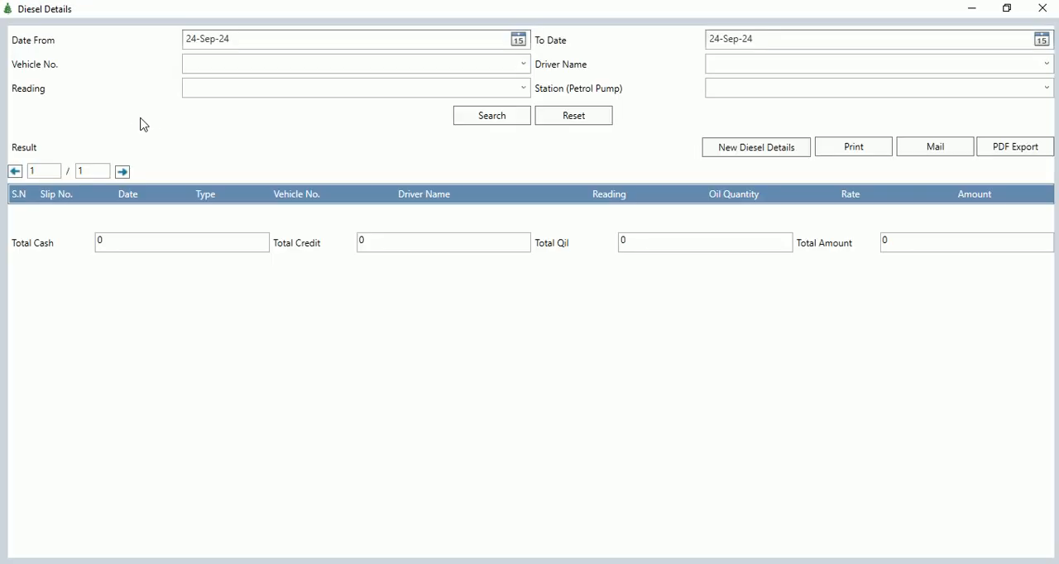
left_click(742, 154)
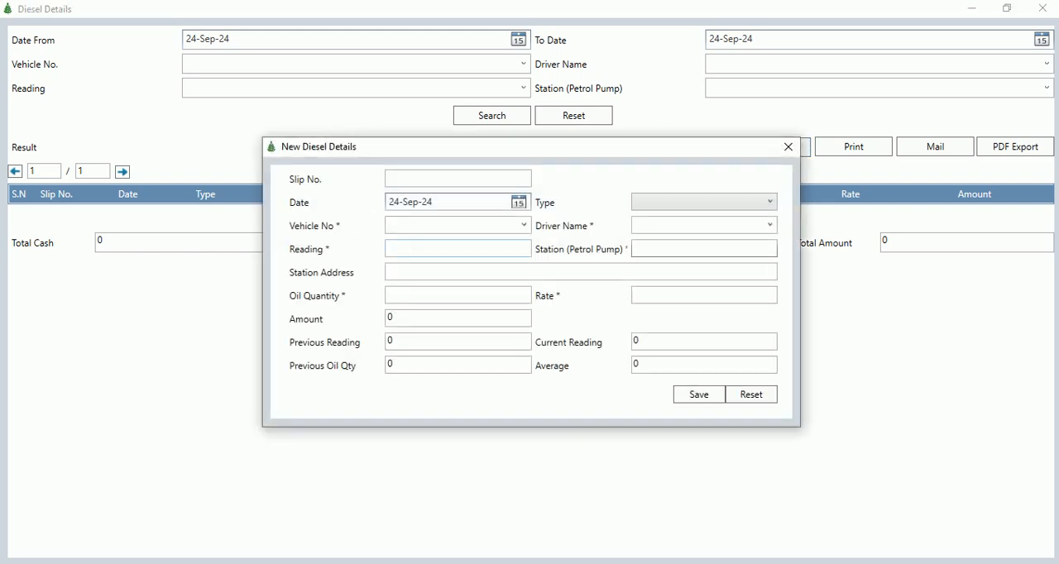
left_click(788, 147)
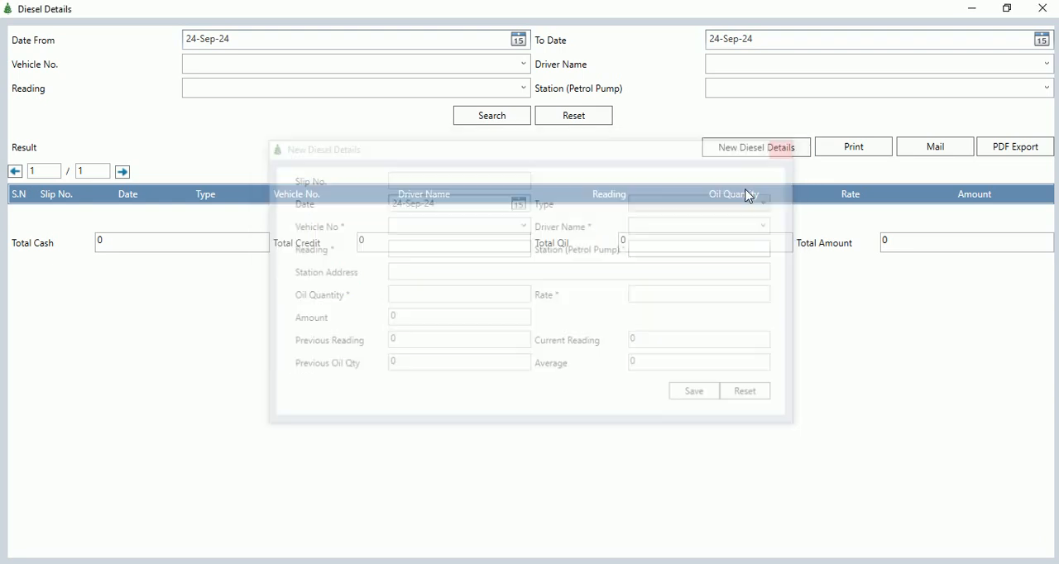
left_click(1041, 8)
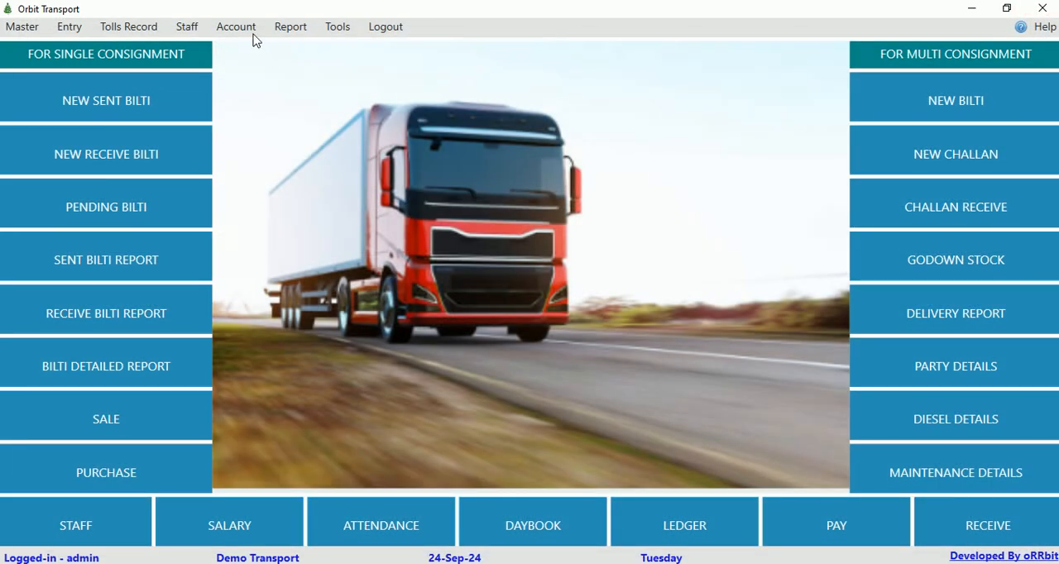
Search the diesel report from 01-Sep-24 to 24-Sep-24, review the vehicle's diesel entries, and close the report.
left_click(289, 27)
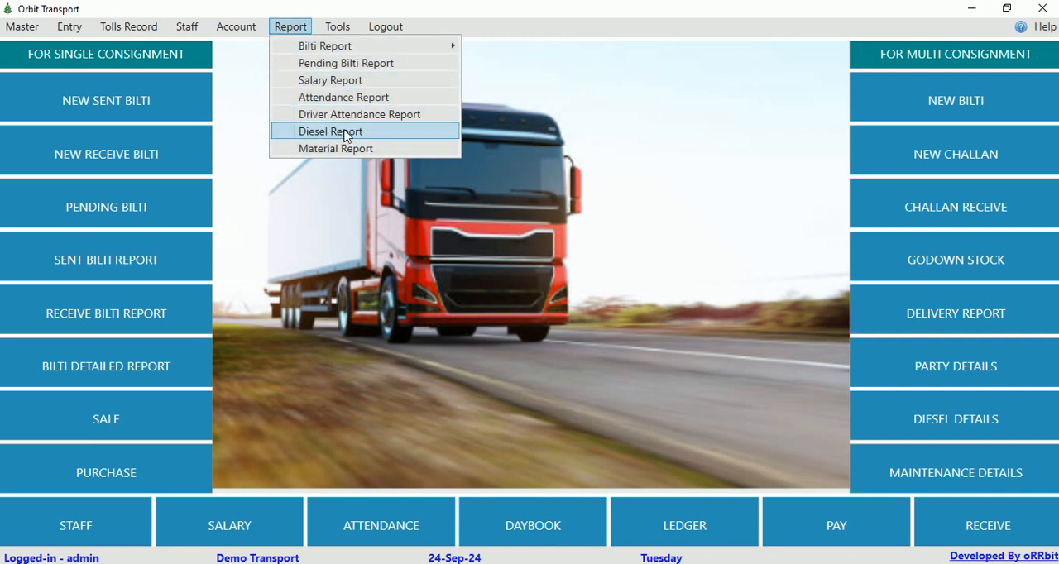
left_click(346, 132)
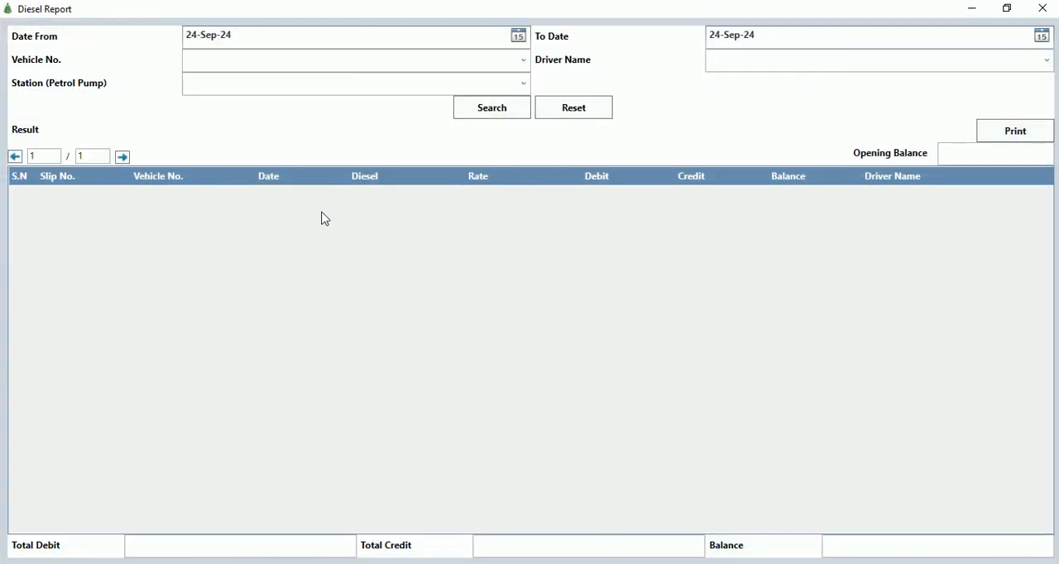
left_click(366, 36)
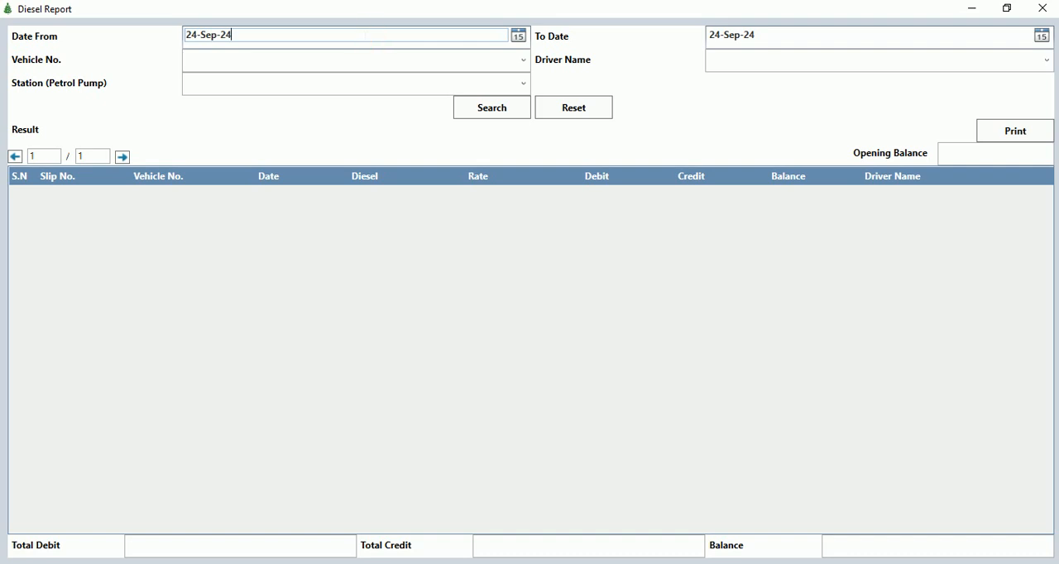
left_click(518, 35)
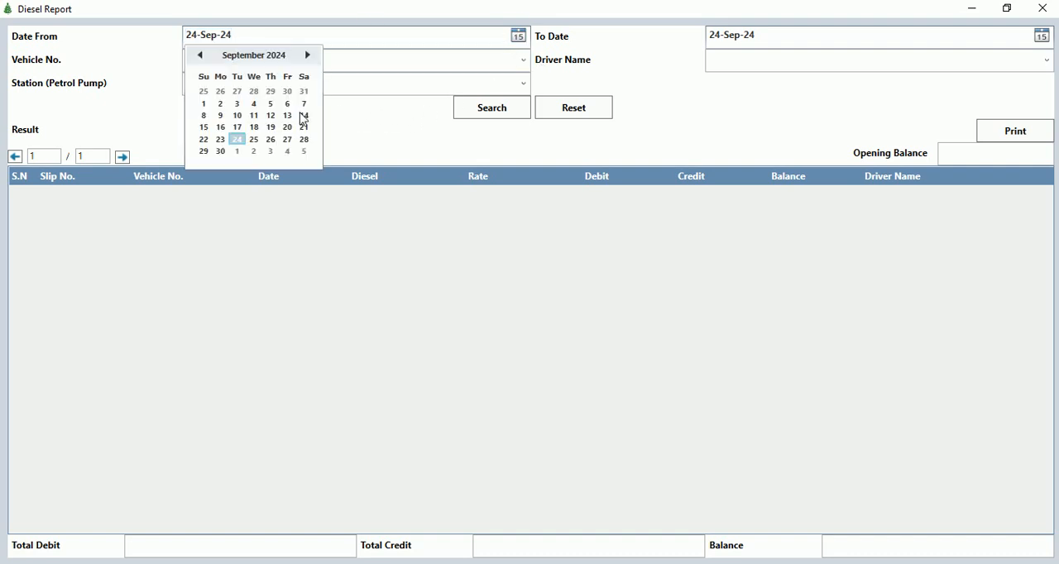
left_click(205, 103)
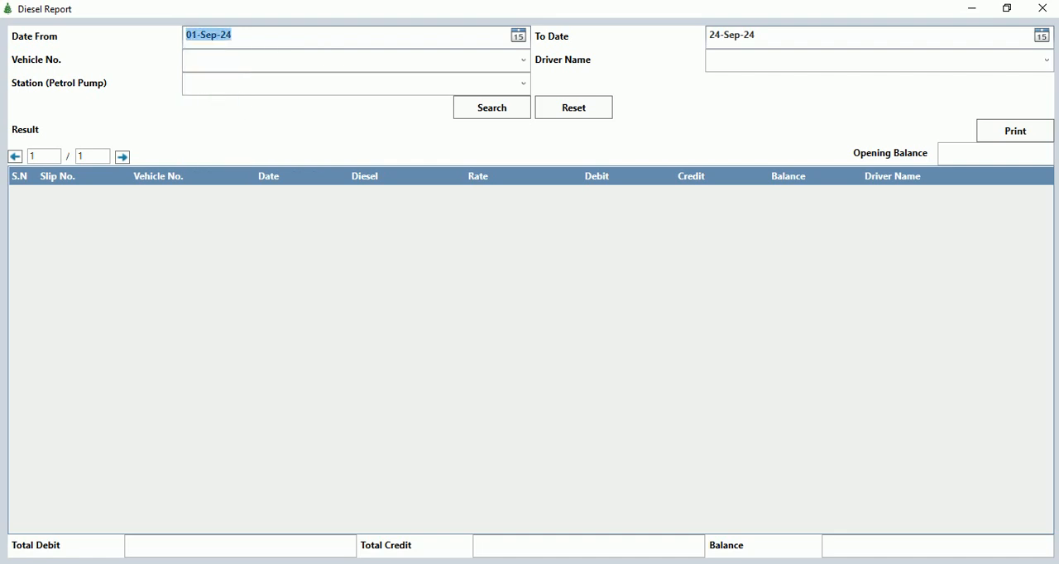
left_click(474, 114)
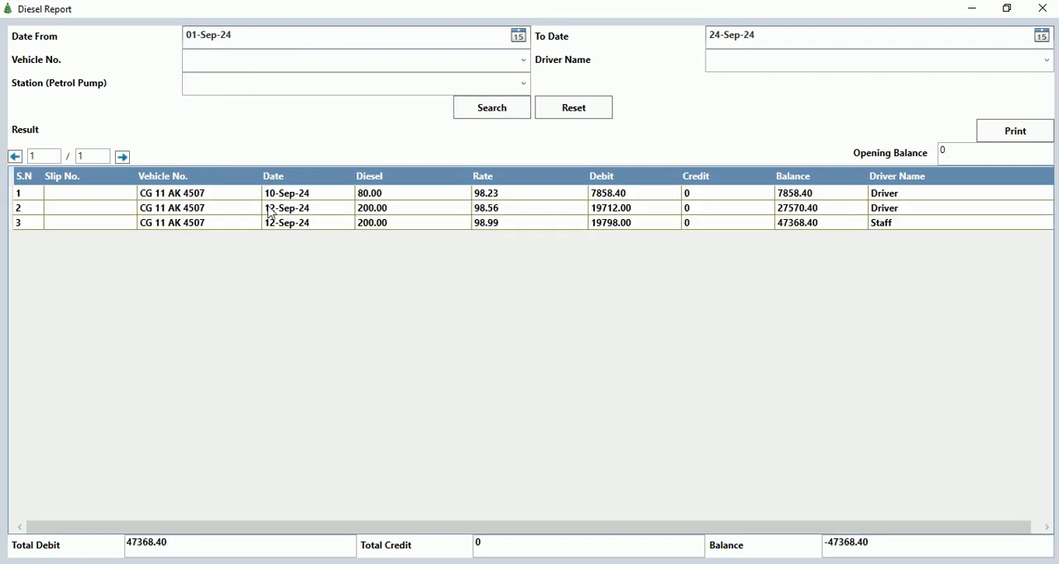
left_click_drag(194, 193, 196, 236)
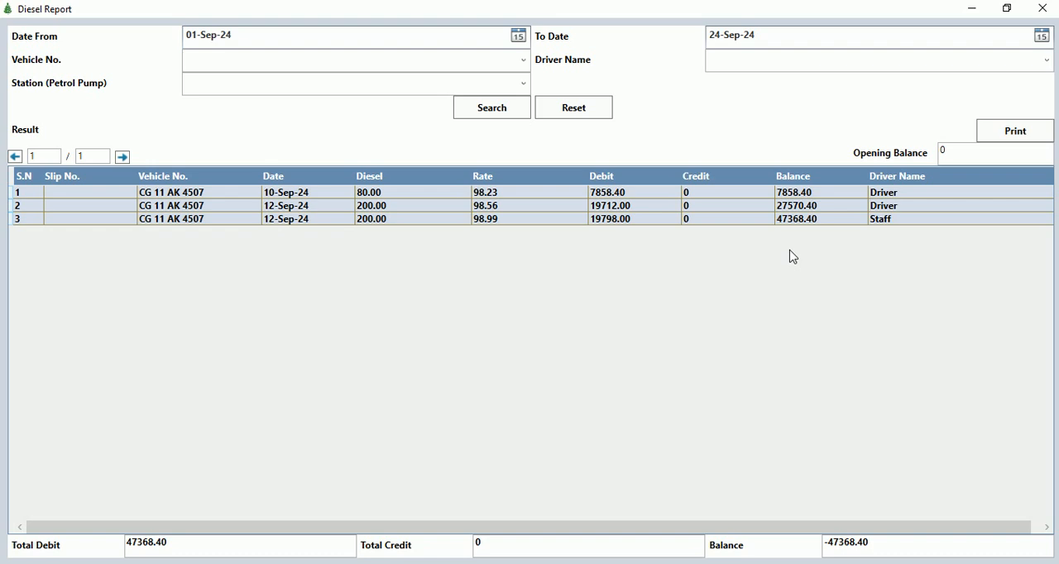
left_click(1039, 10)
Start a new sale from the sale record and choose Party 1 as the name.
left_click(70, 28)
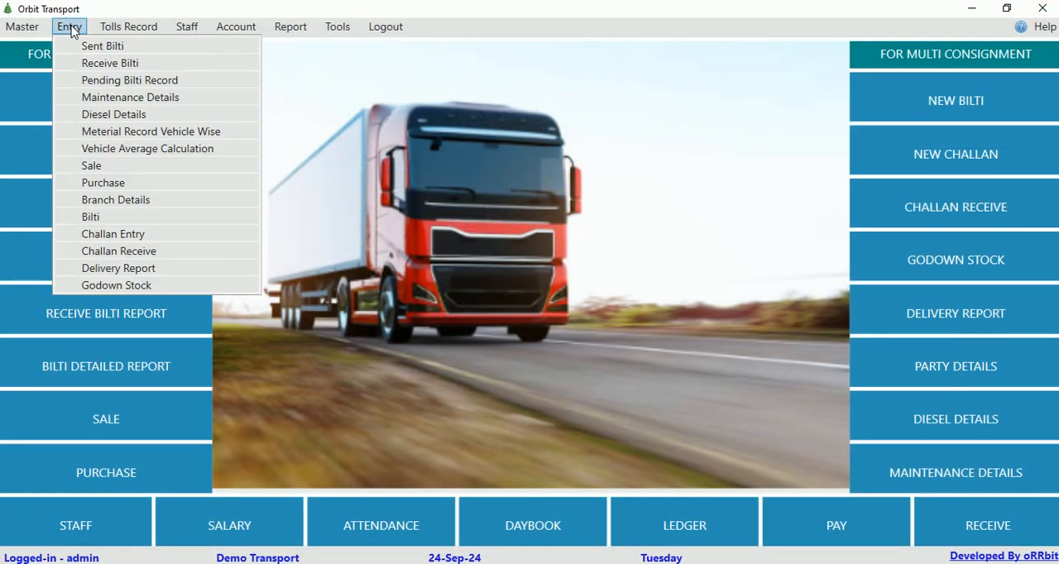
left_click(129, 170)
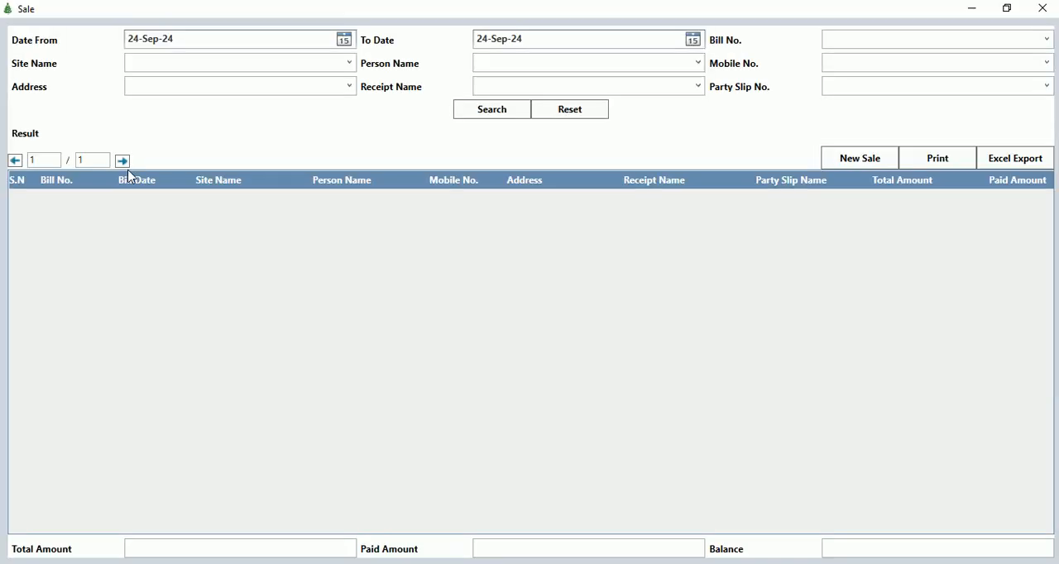
left_click(843, 162)
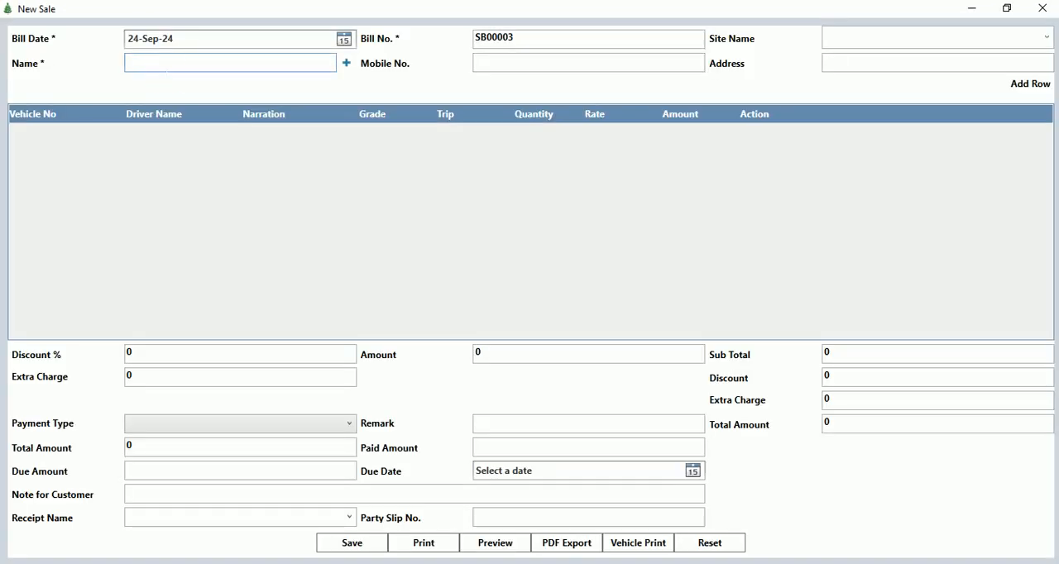
type("p")
key("Down")
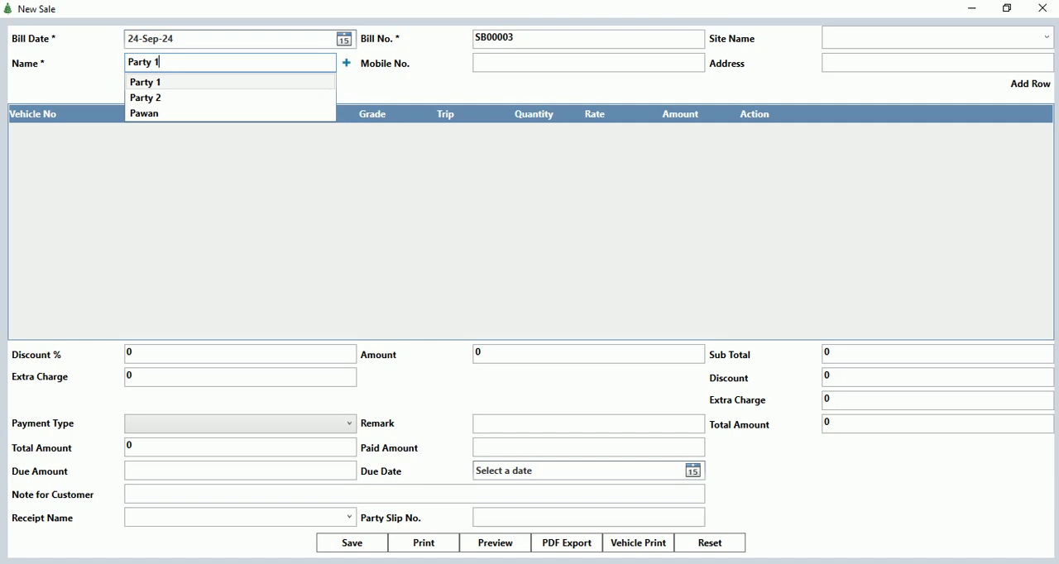
key("Tab")
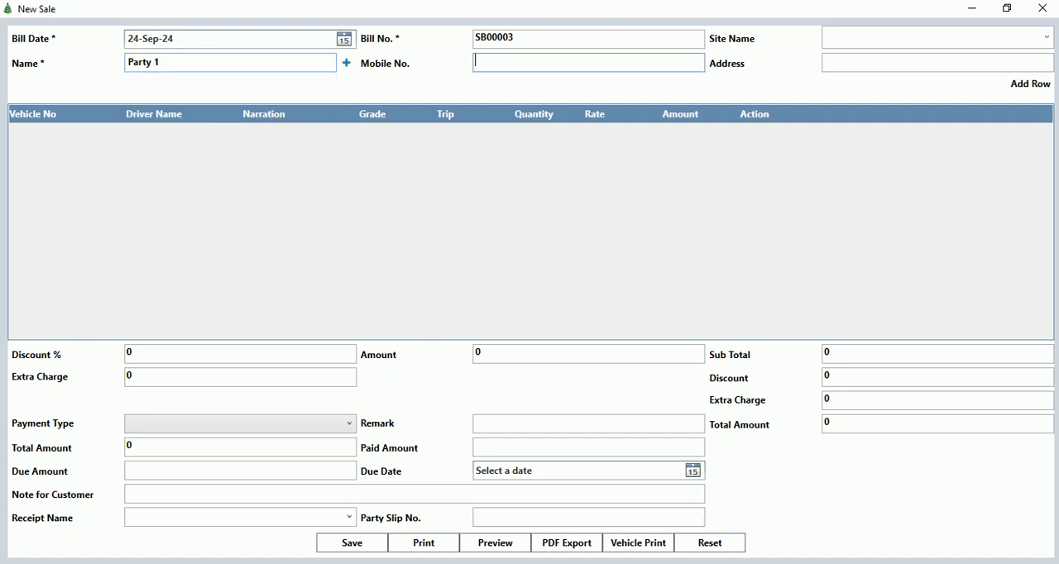
left_click(1026, 86)
left_click(103, 134)
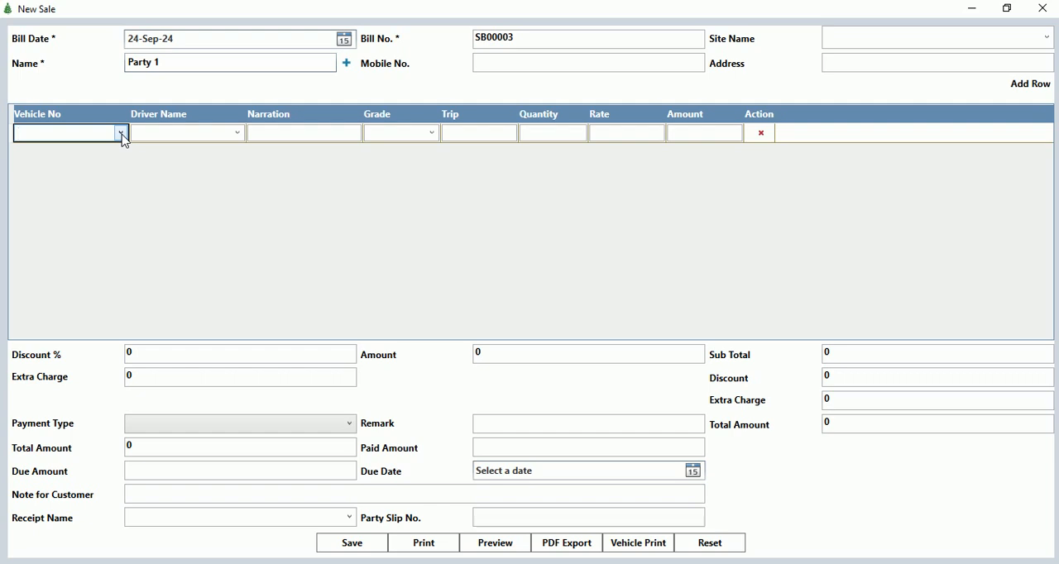
left_click(124, 134)
left_click(62, 154)
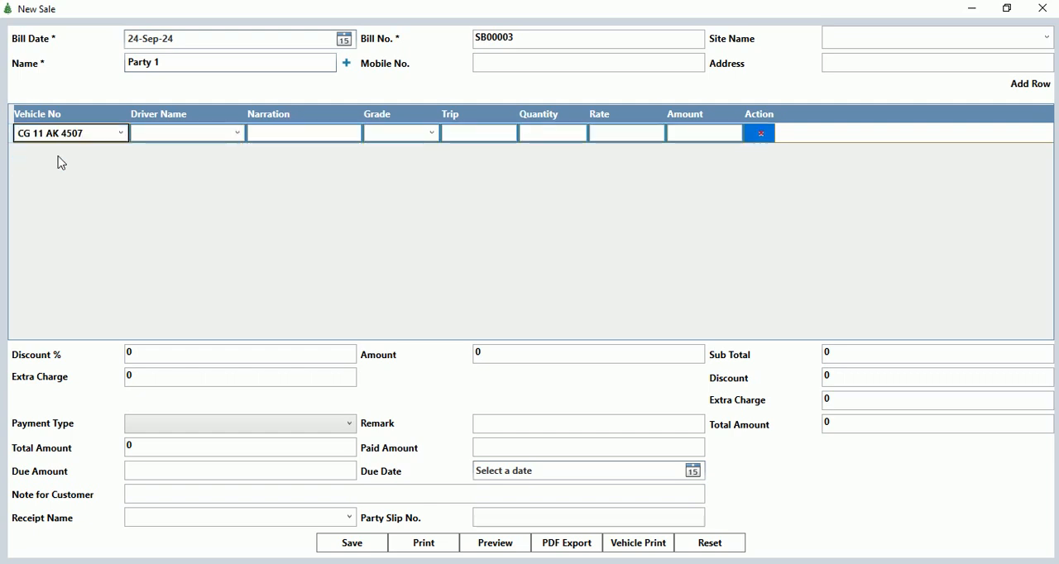
Set the sale row's driver name to Driver and its grade to Sand, leaving the narration blank.
key("Tab")
type("D")
key("Tab")
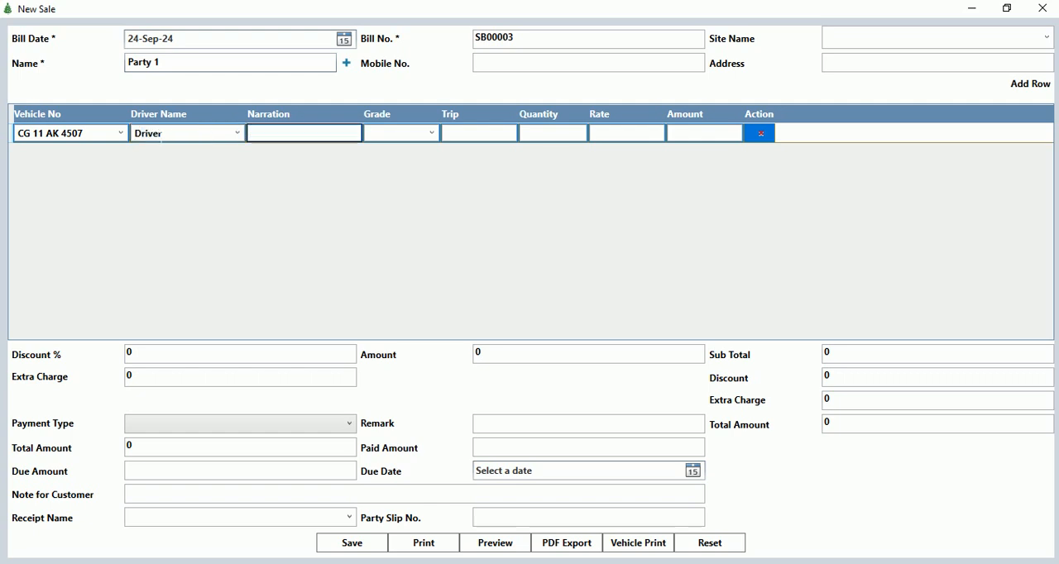
key("Tab")
type("San")
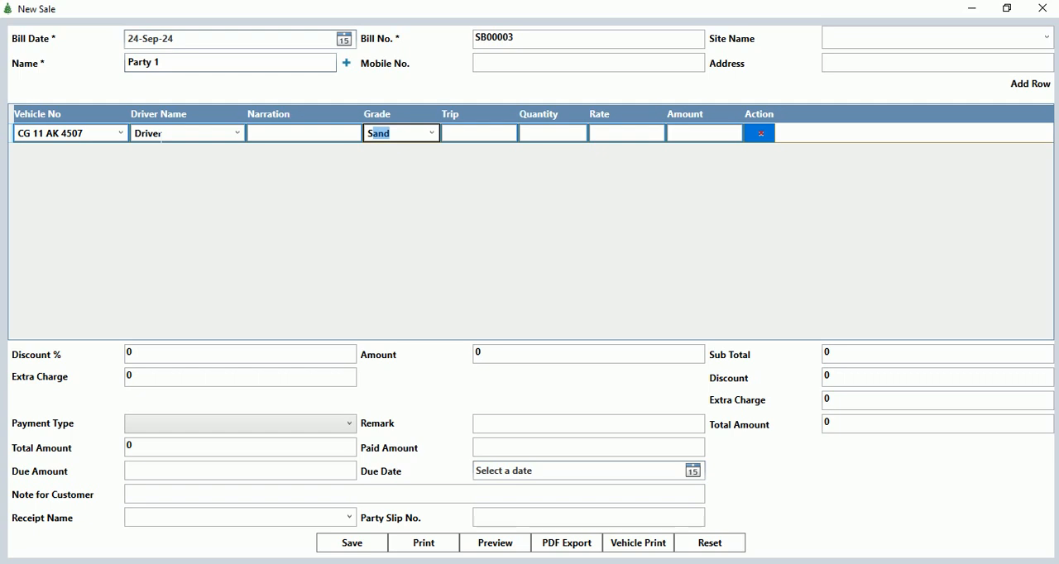
key("Tab")
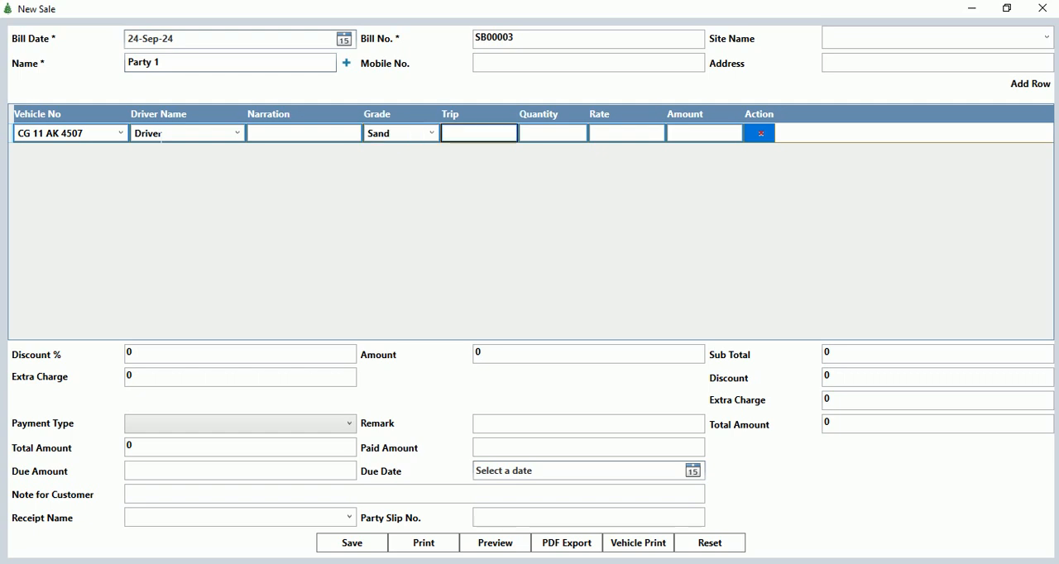
Enter trip 5, quantity 20 and rate 500 in the sale's item row.
type("5")
key("Tab")
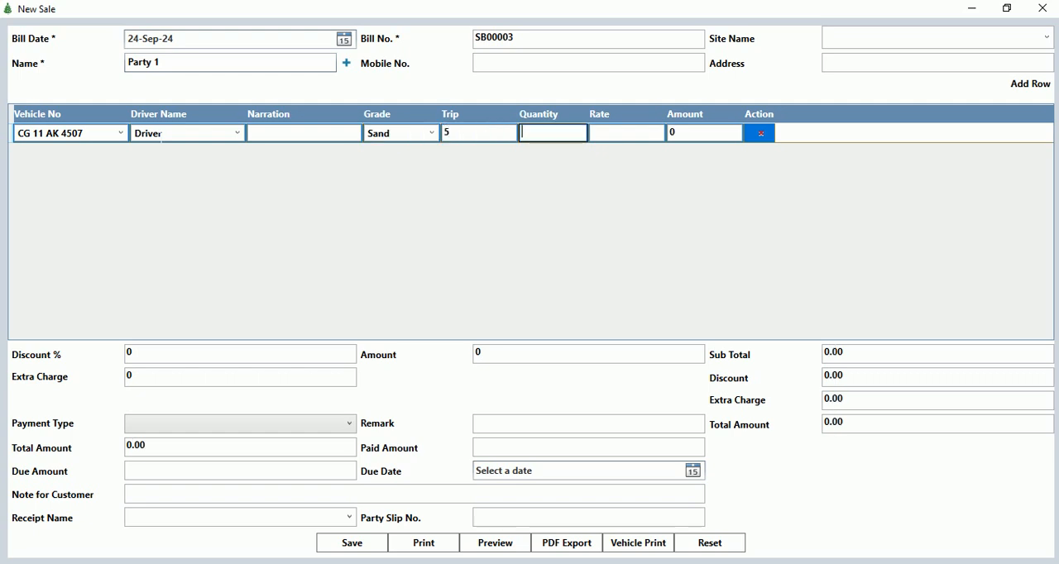
type("200")
key("BackSpace")
key("Tab")
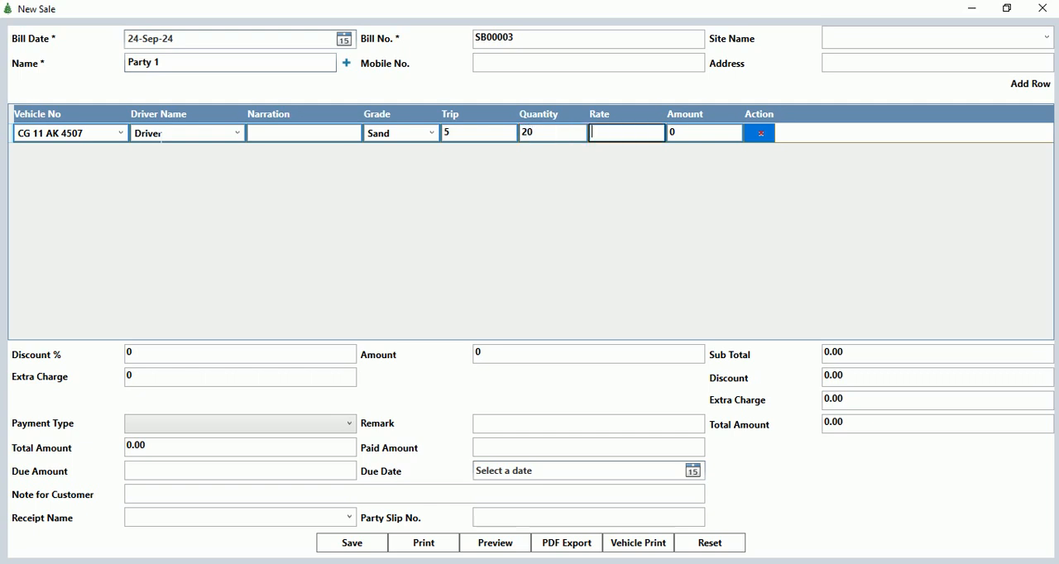
type("500")
key("Tab")
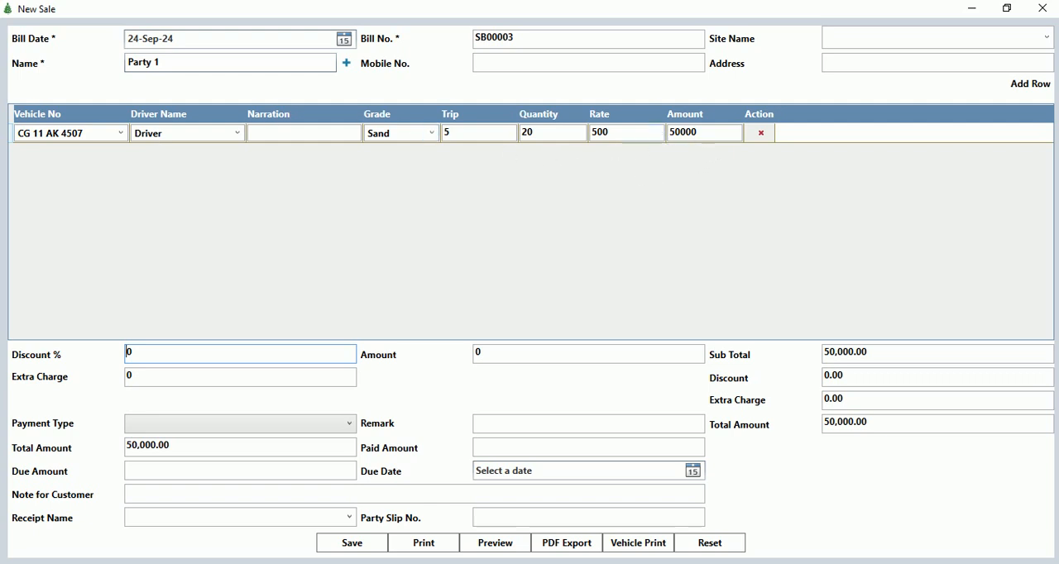
Change the sale row's quantity to 1 and its rate to 5000.
left_click(552, 132)
type("5")
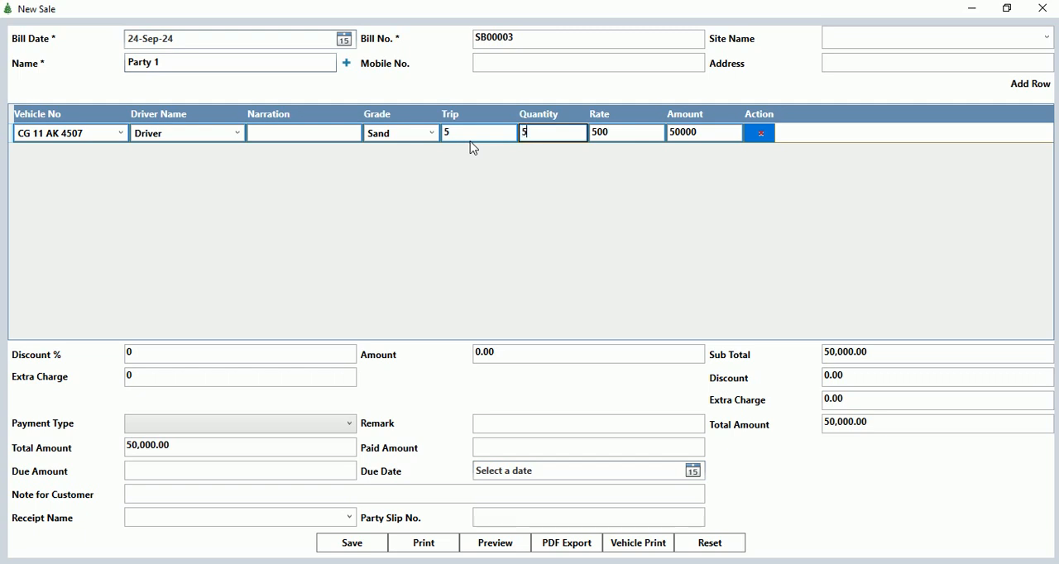
key("BackSpace")
type("1")
key("Tab")
type("0")
key("Tab")
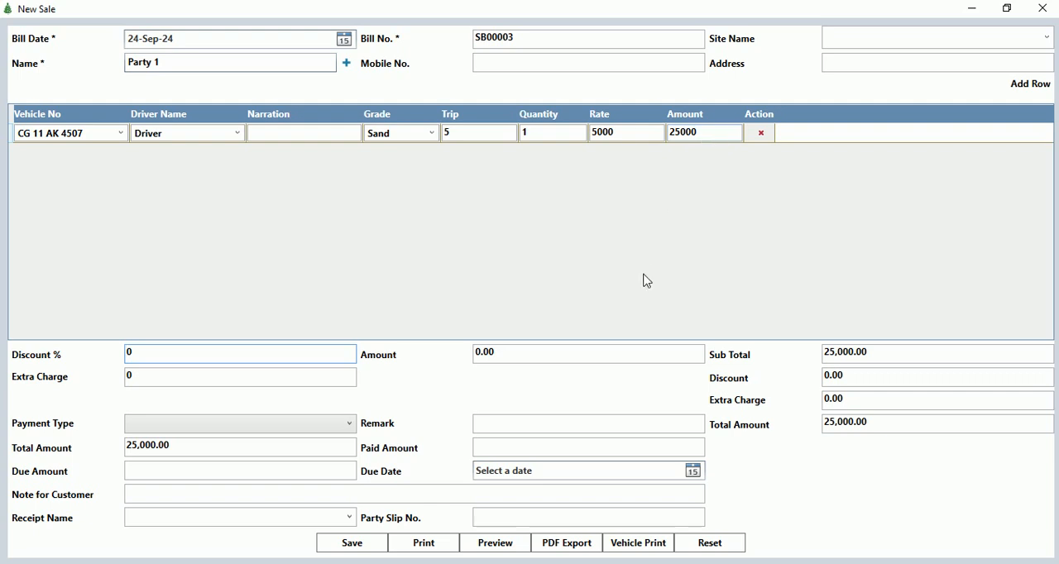
Set the sale's payment type to Credit and close the sale form and sale record without saving.
left_click(145, 428)
left_click(149, 459)
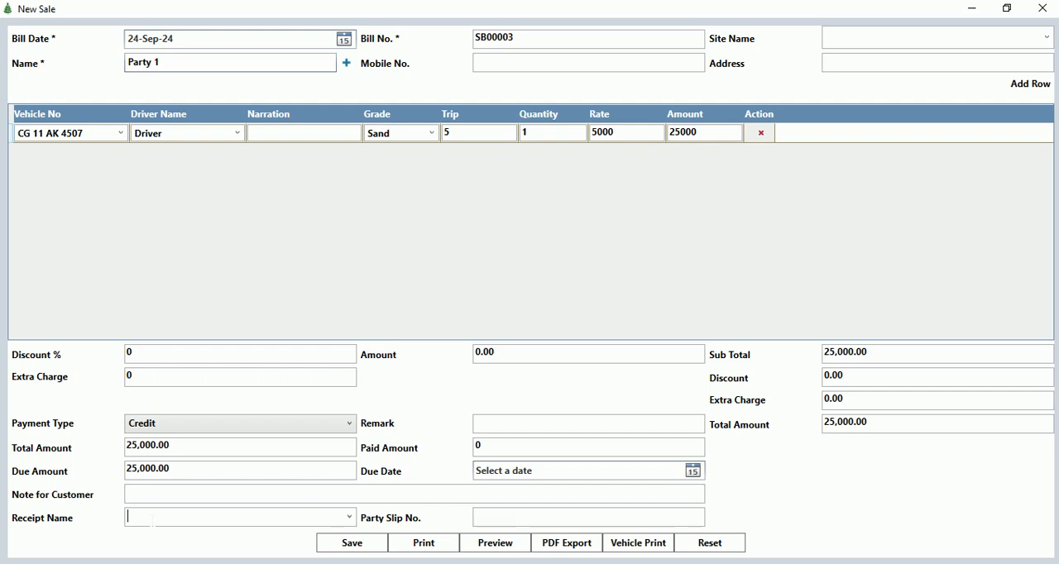
left_click(555, 516)
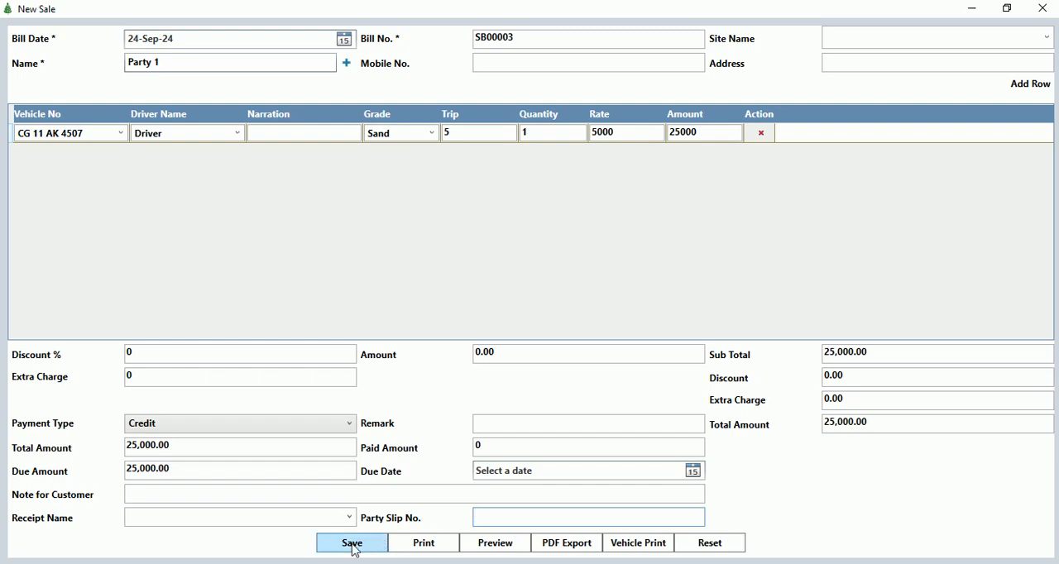
left_click(1041, 8)
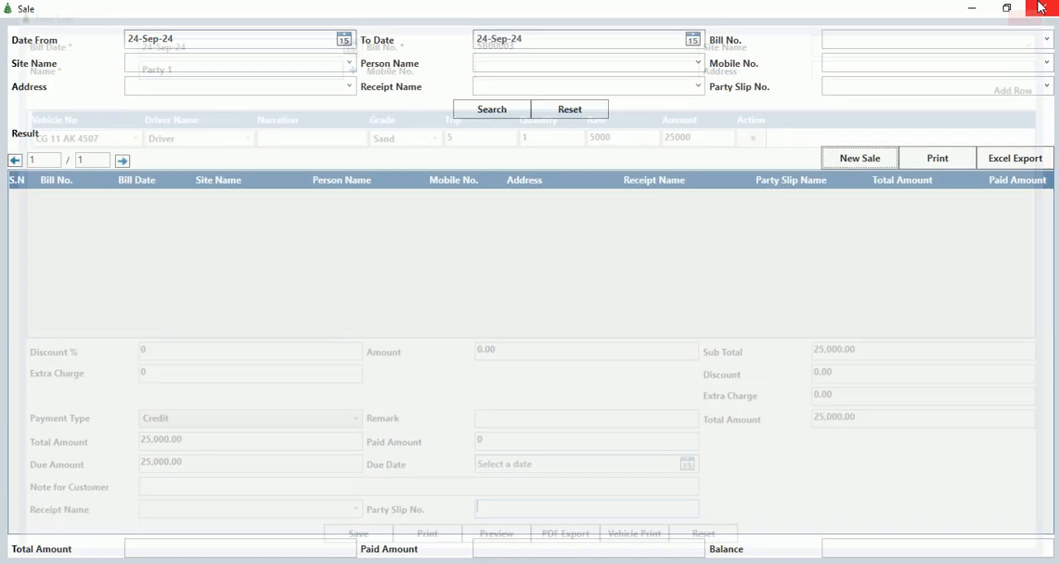
left_click(1040, 7)
View the blank new purchase form from the purchase record and close both windows without saving.
left_click(70, 26)
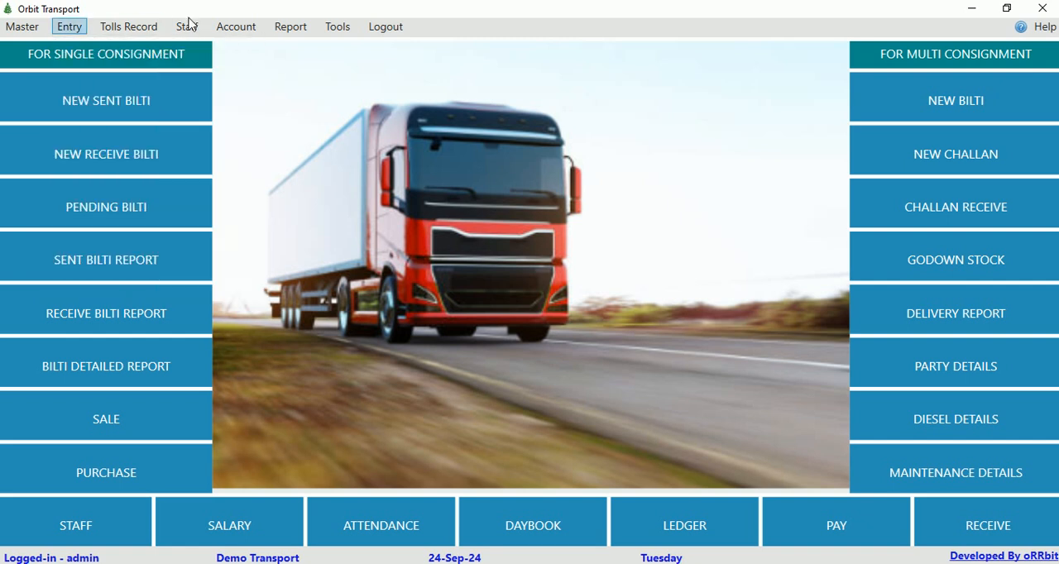
left_click(236, 26)
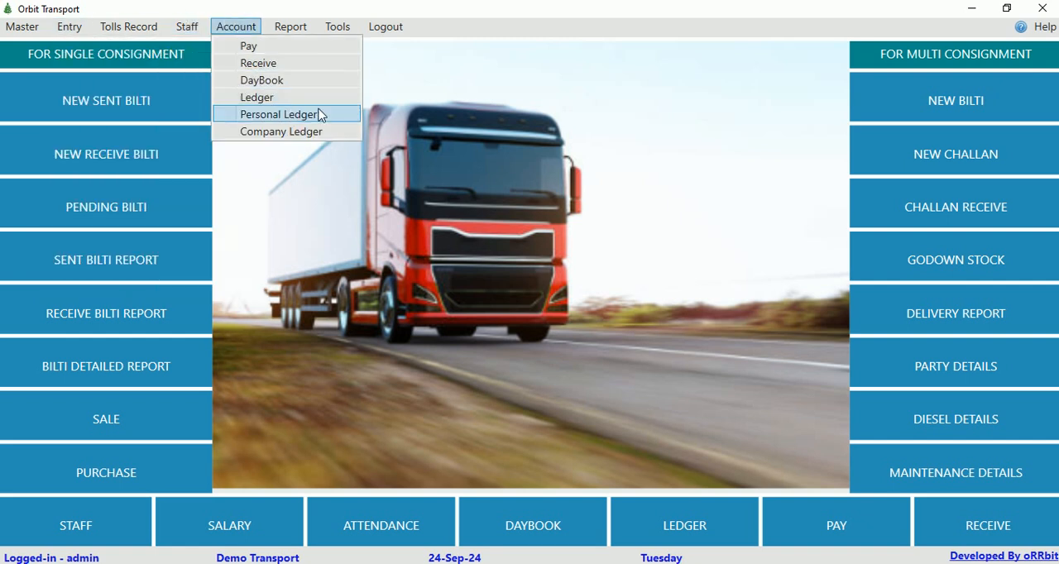
left_click(60, 28)
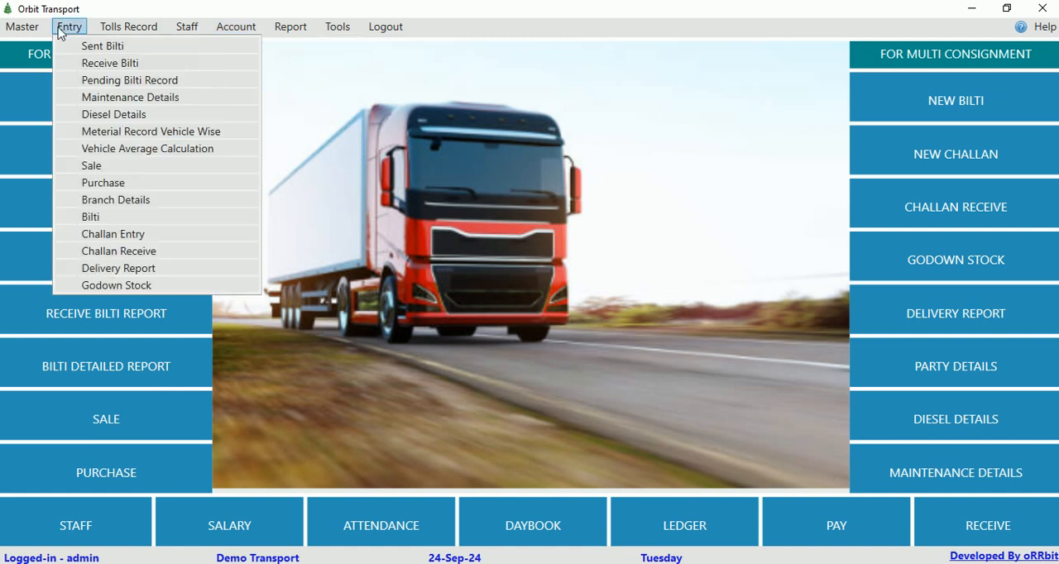
left_click(105, 183)
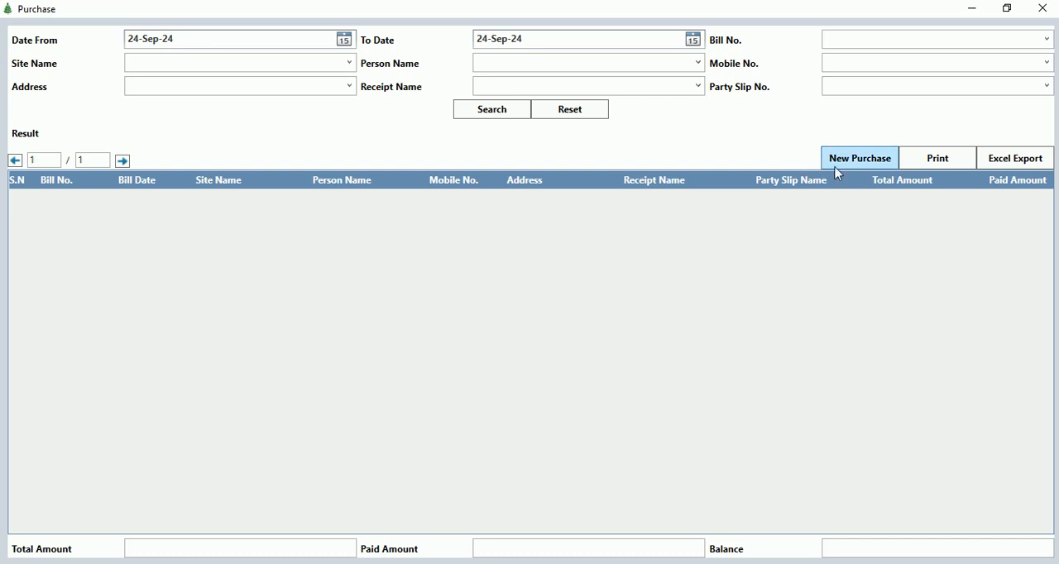
left_click(848, 165)
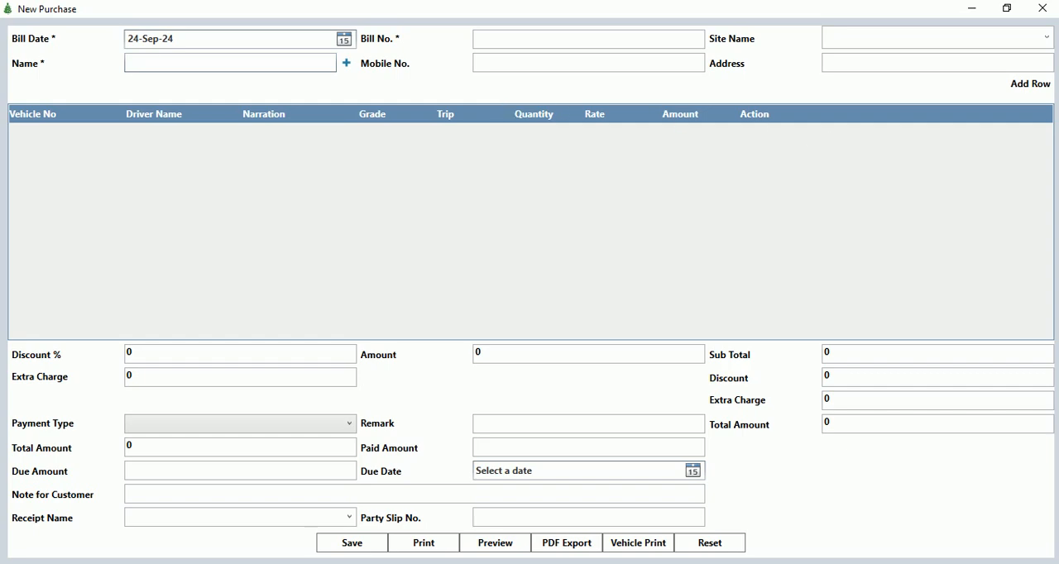
left_click(1042, 12)
left_click(1044, 10)
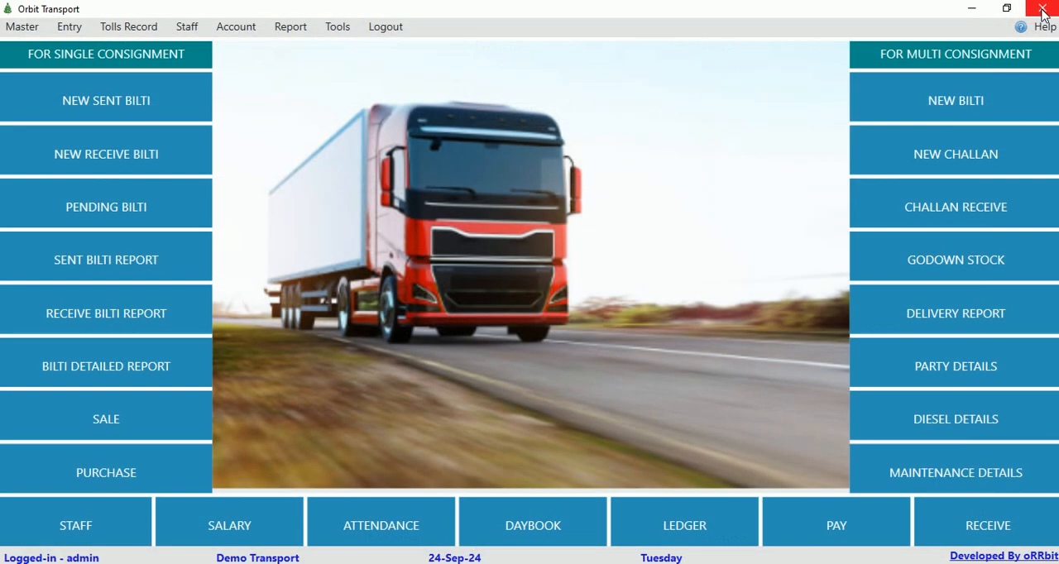
Review the FASTag provider details and open the new FASTag provider form.
left_click(238, 30)
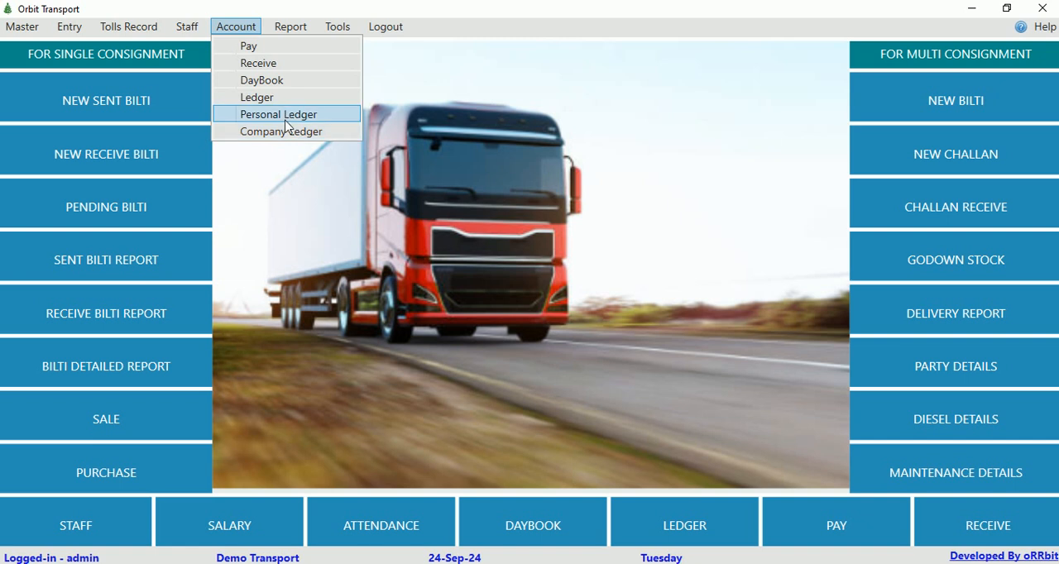
left_click(79, 33)
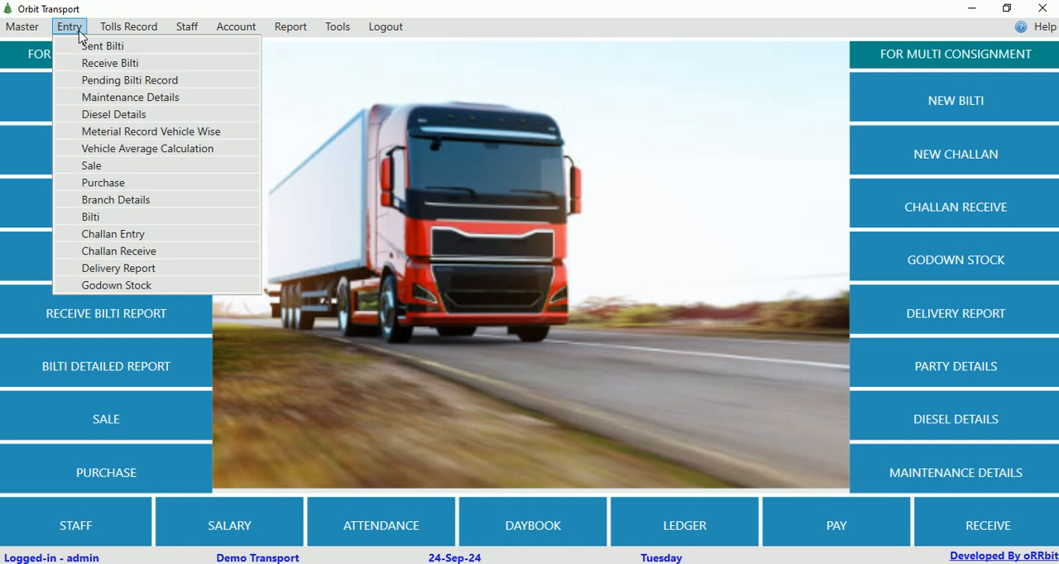
mouse_move(135, 33)
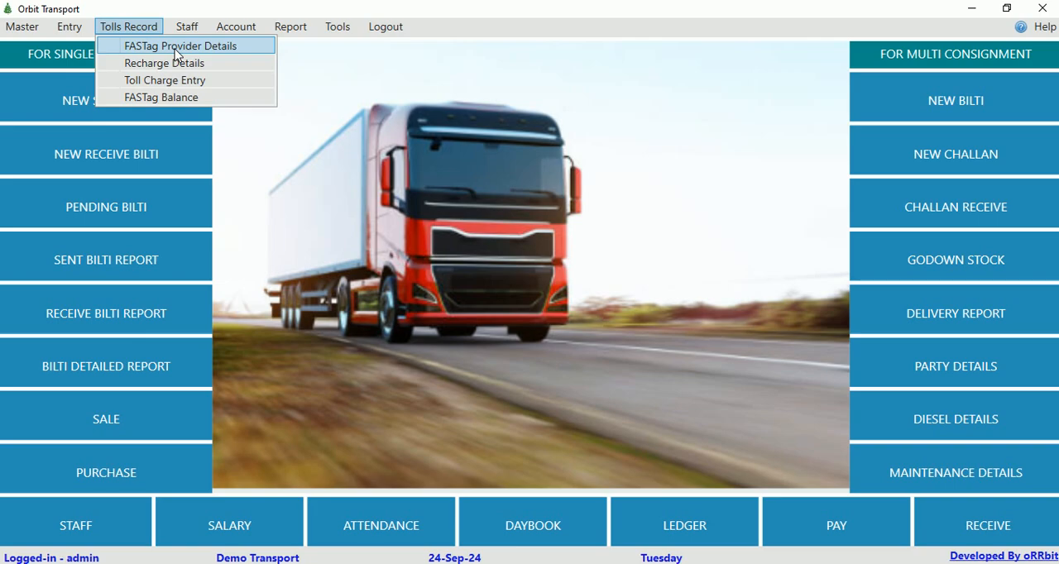
left_click(176, 51)
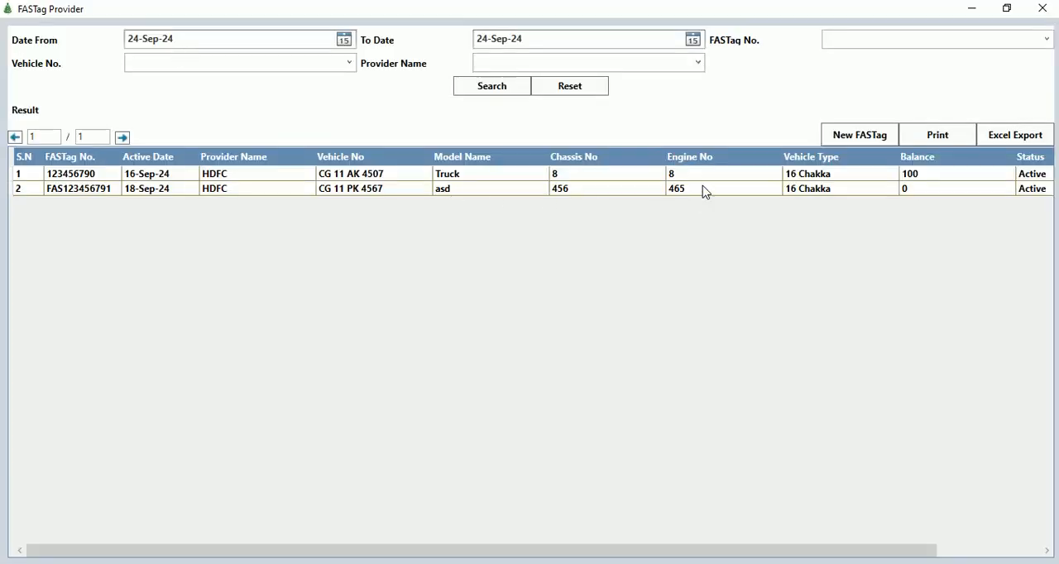
left_click(862, 141)
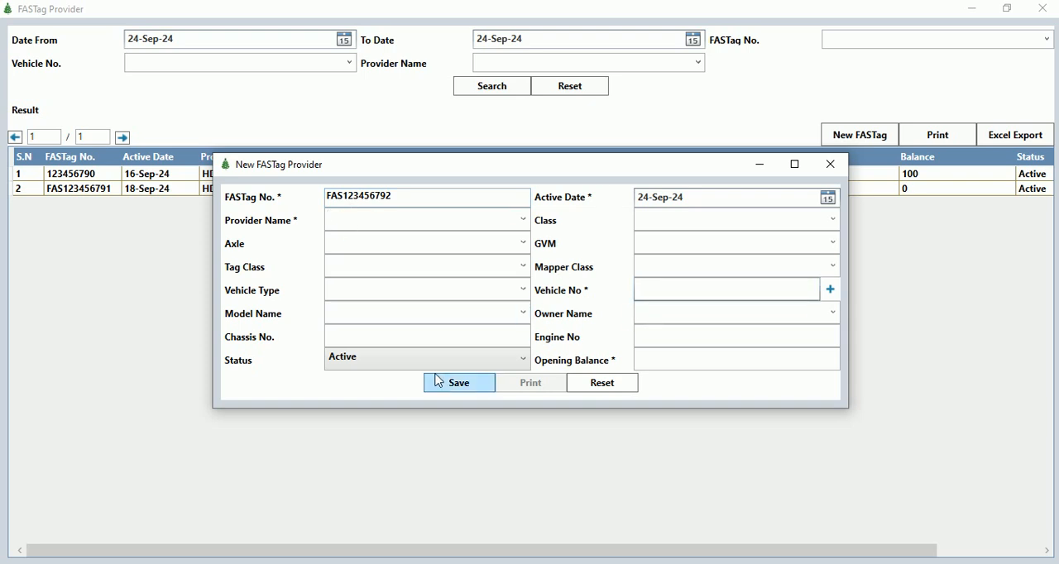
Try editing the FASTag number in the new provider form and close it and the provider record without saving.
left_click(420, 336)
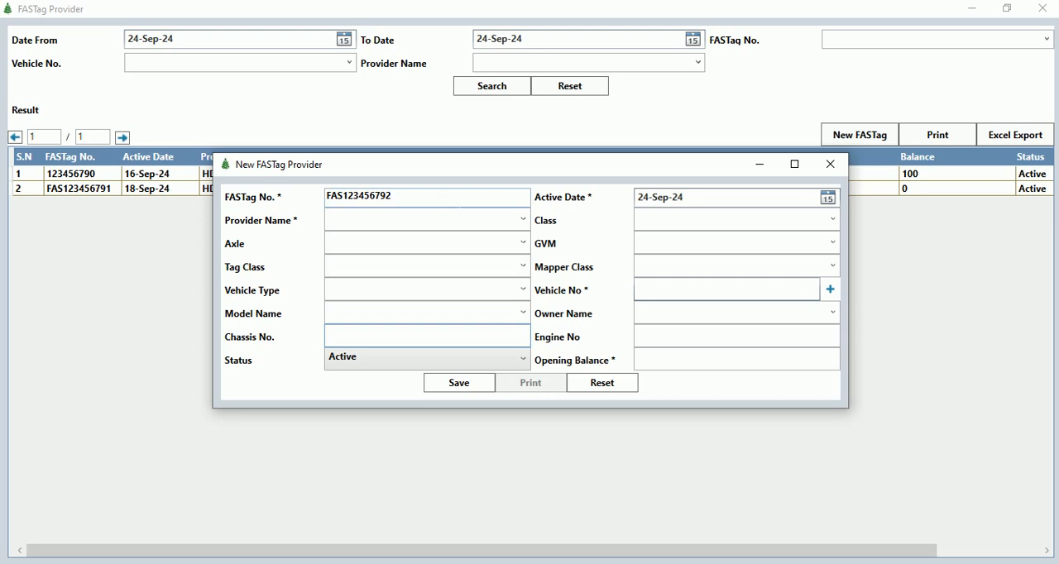
left_click_drag(405, 197, 331, 197)
type("\\")
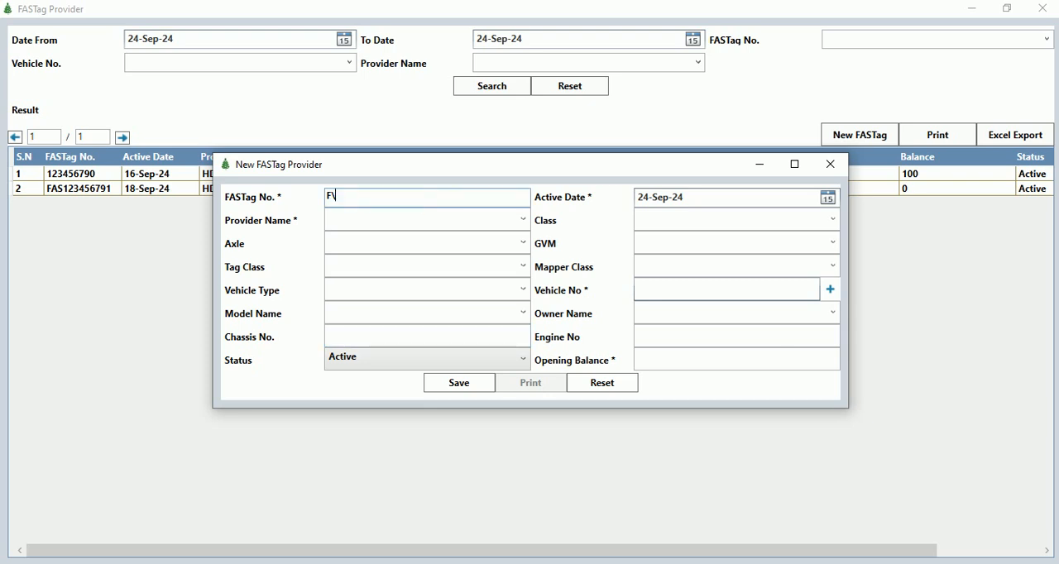
left_click(647, 359)
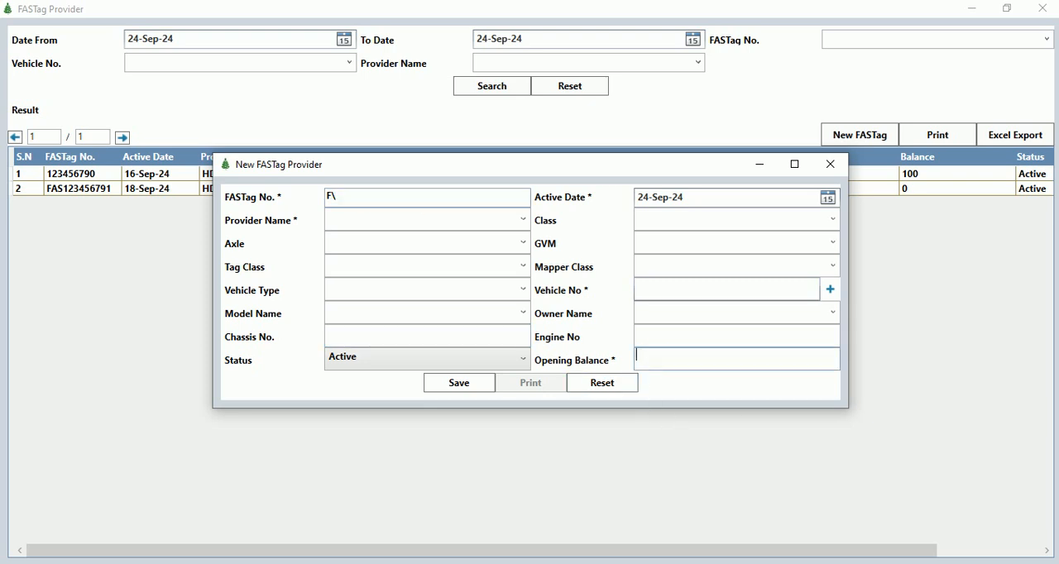
left_click(832, 165)
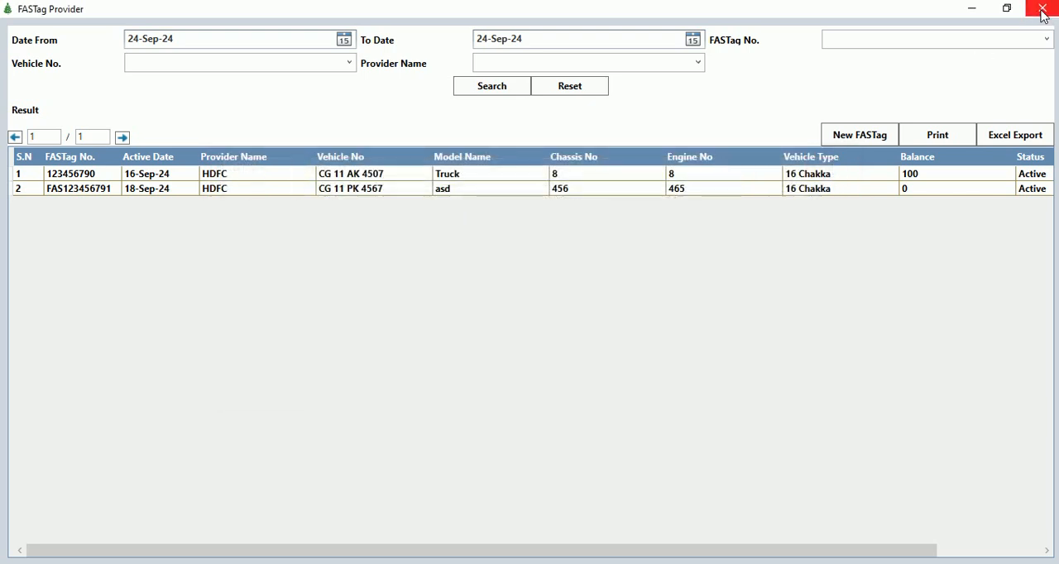
left_click(1042, 10)
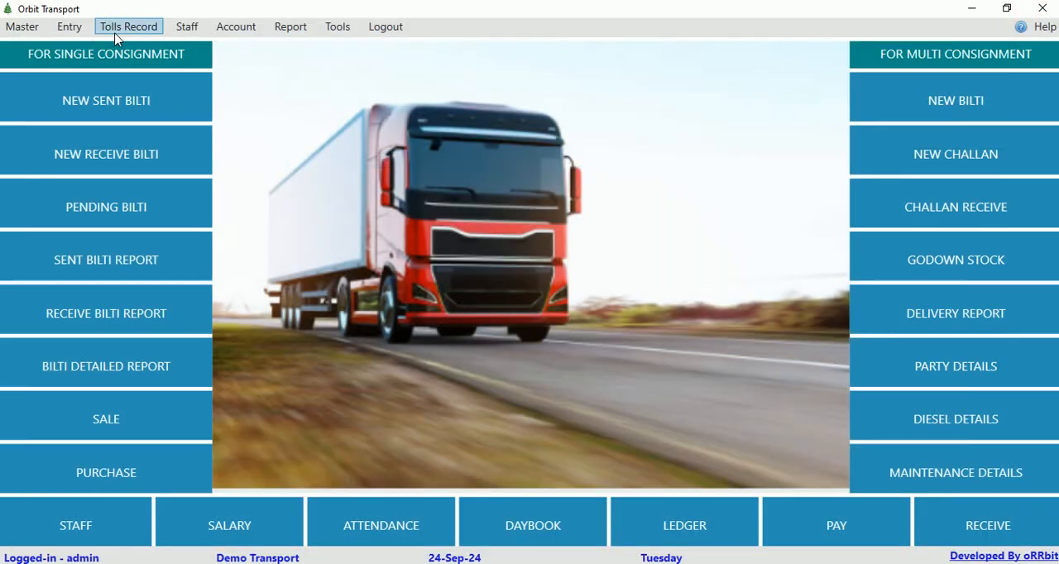
left_click(120, 33)
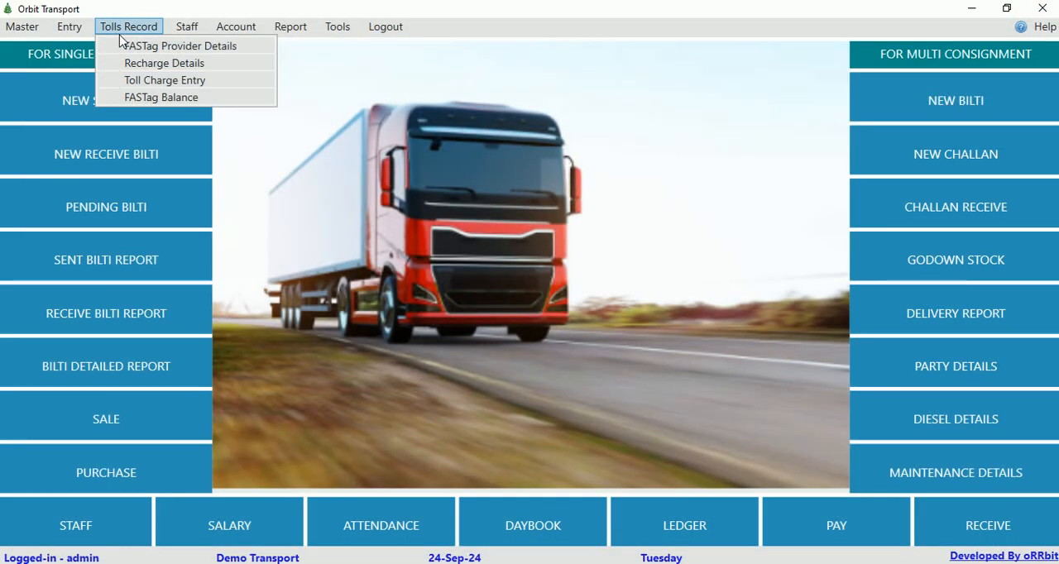
left_click(207, 66)
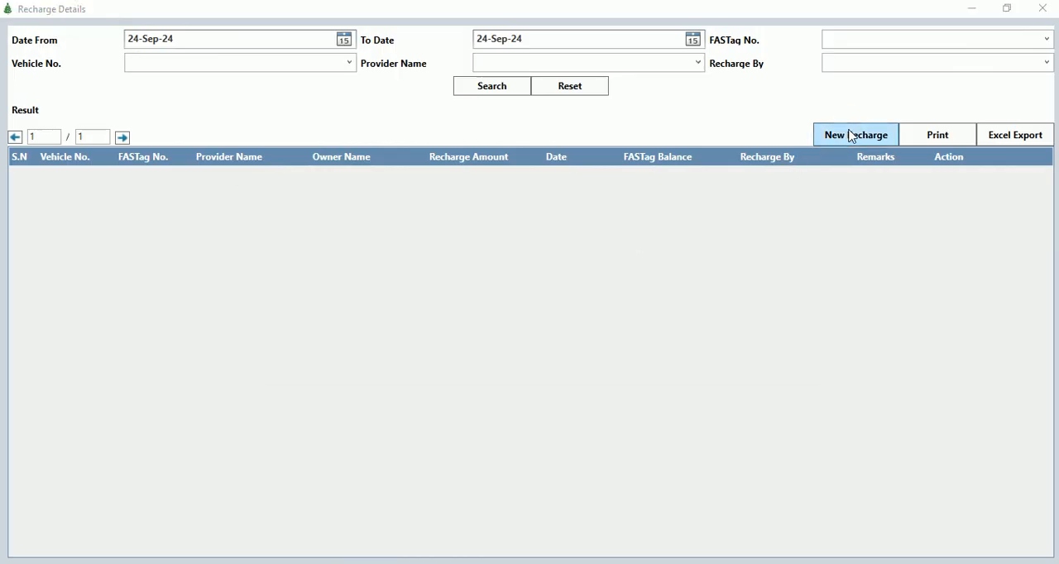
left_click(852, 136)
left_click(479, 238)
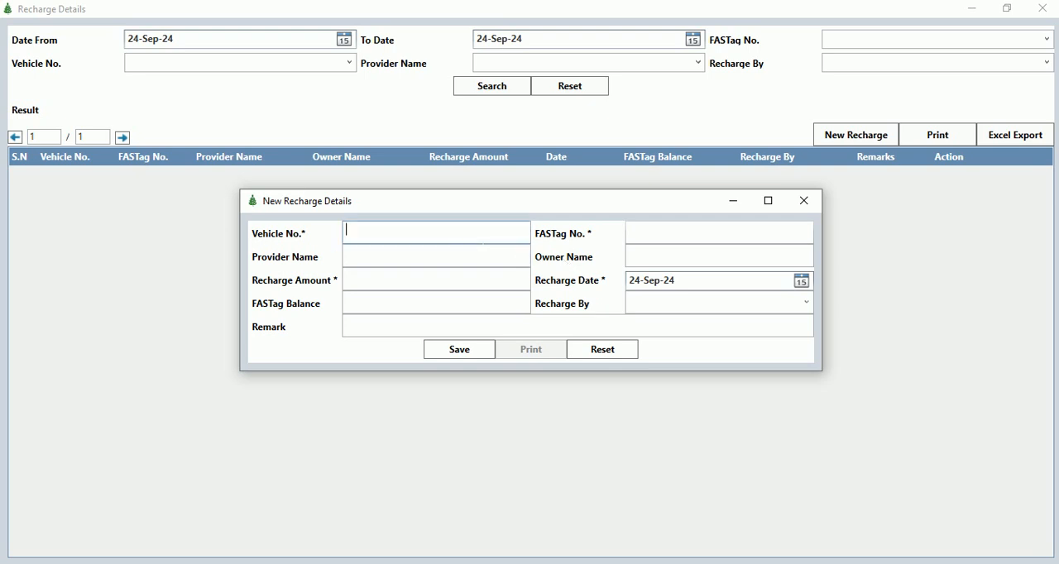
type("c")
key("Down")
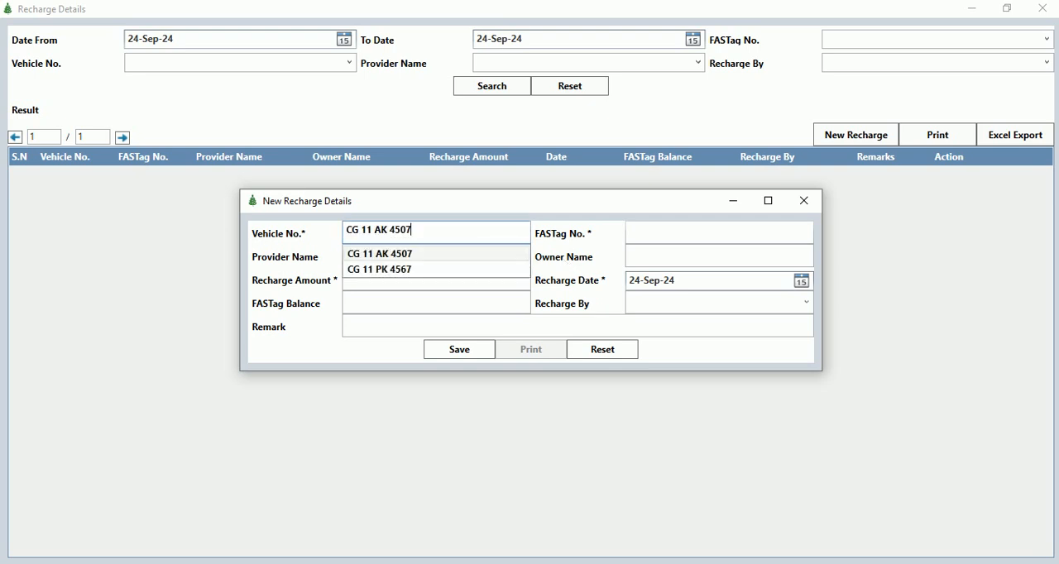
key("Return")
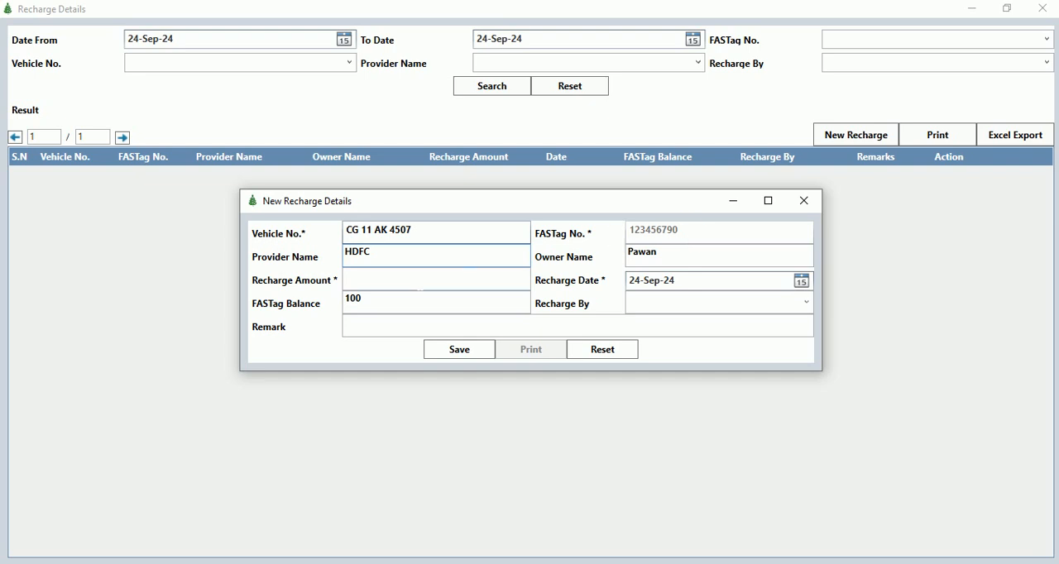
Set the recharge amount to 500, save the recharge and close its form.
left_click(396, 281)
type("500")
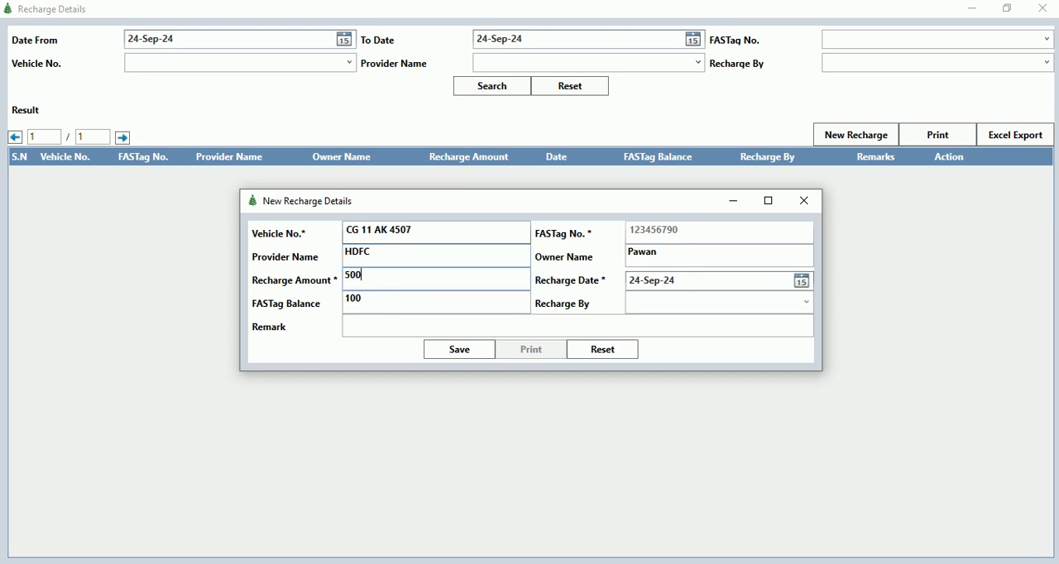
key("Tab")
left_click(656, 309)
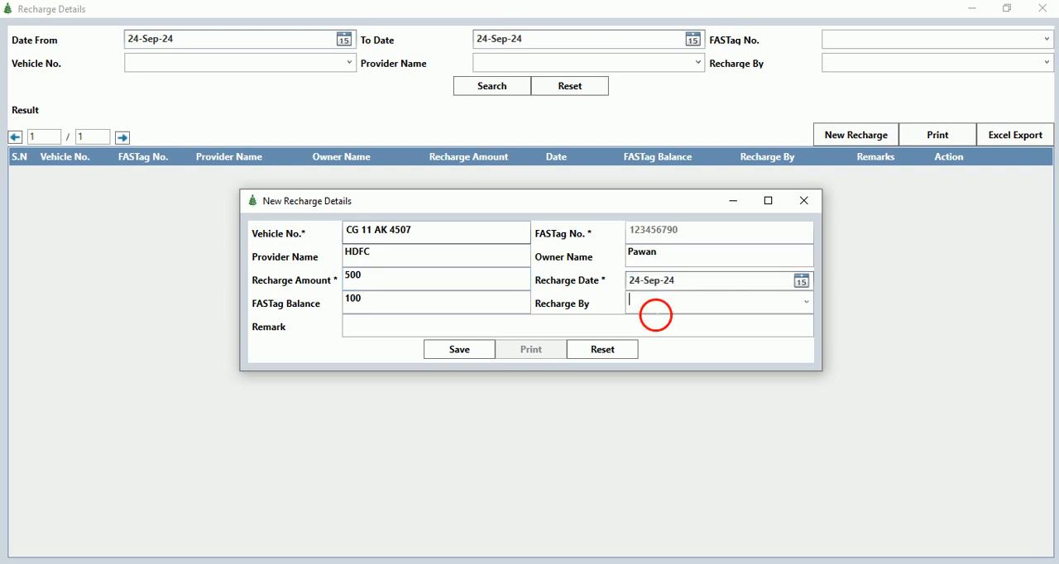
left_click(477, 356)
key("Return")
left_click(803, 201)
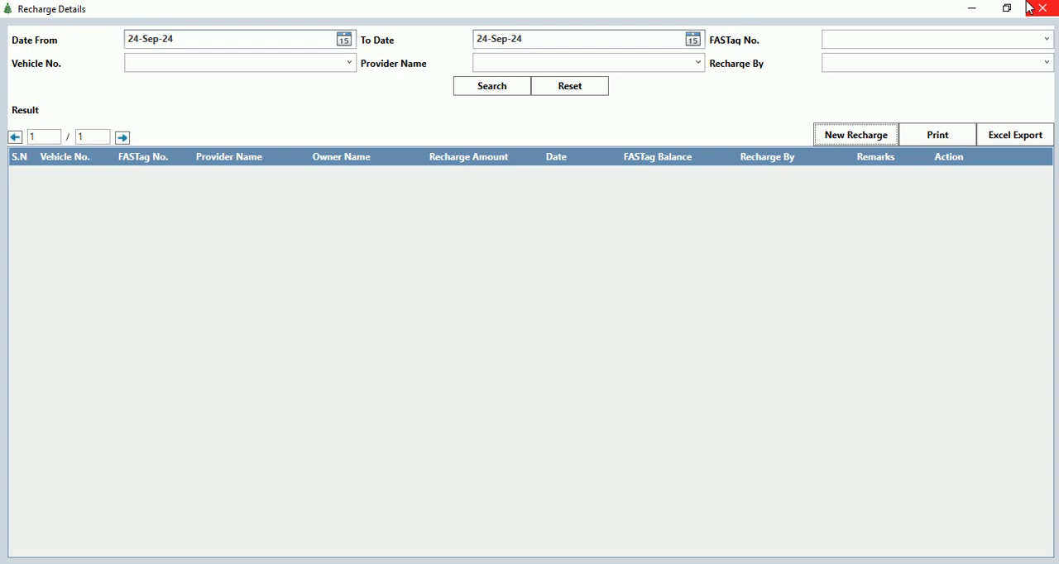
Close the recharge details and open a new toll charge form from the toll charge records.
left_click(1041, 9)
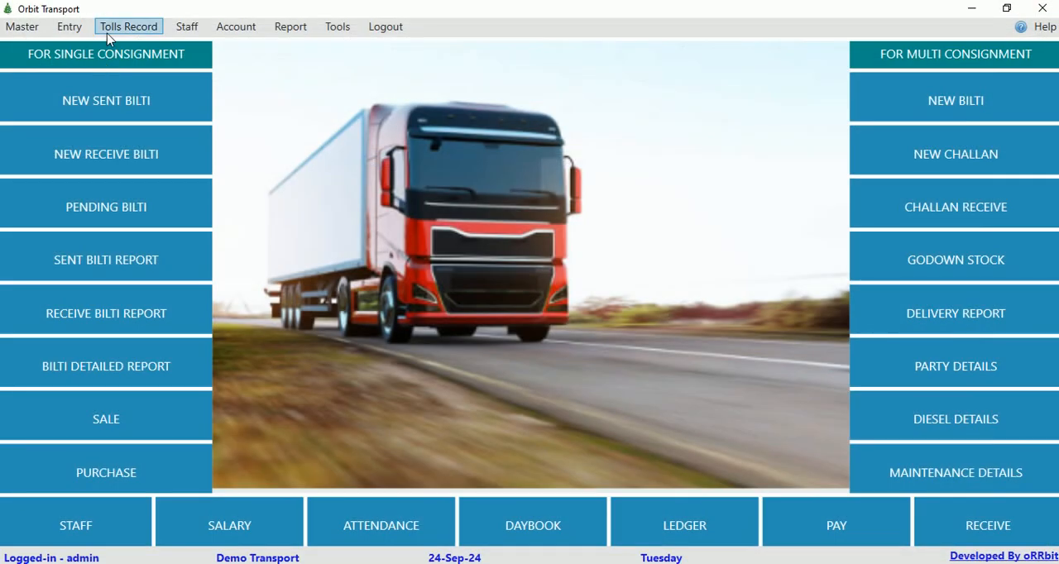
left_click(112, 28)
left_click(209, 80)
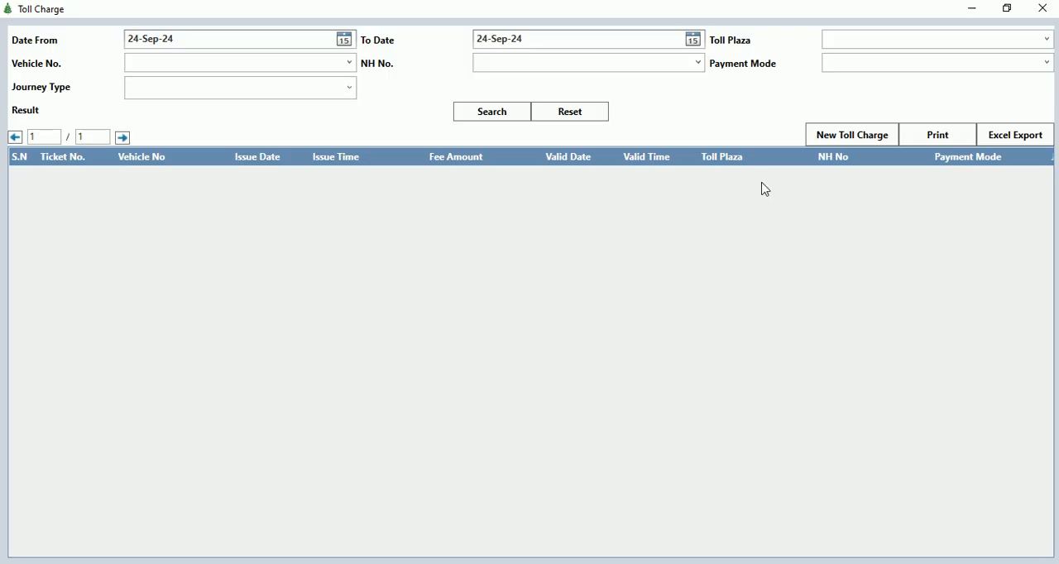
left_click(840, 140)
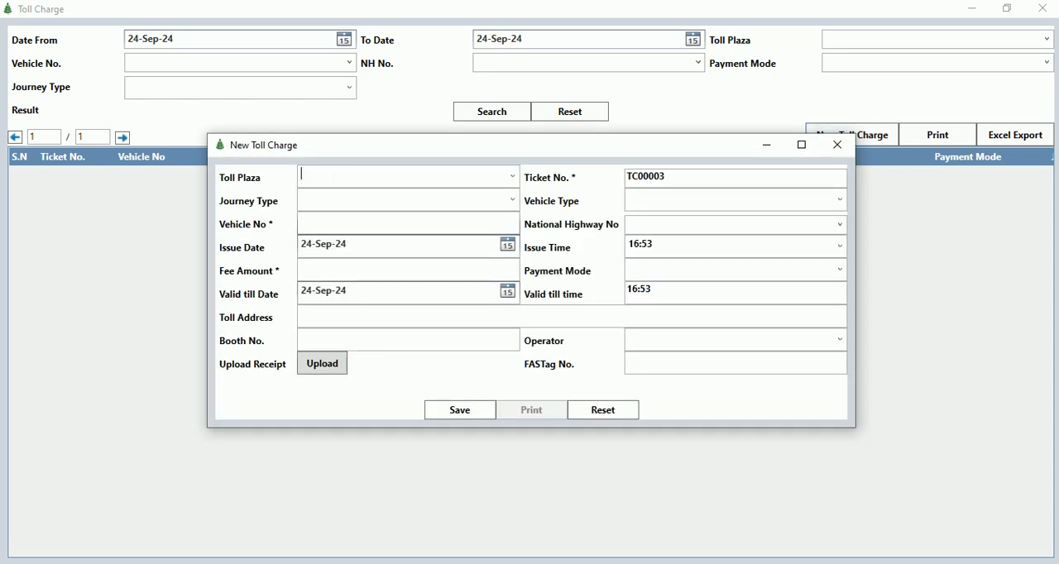
type("Single")
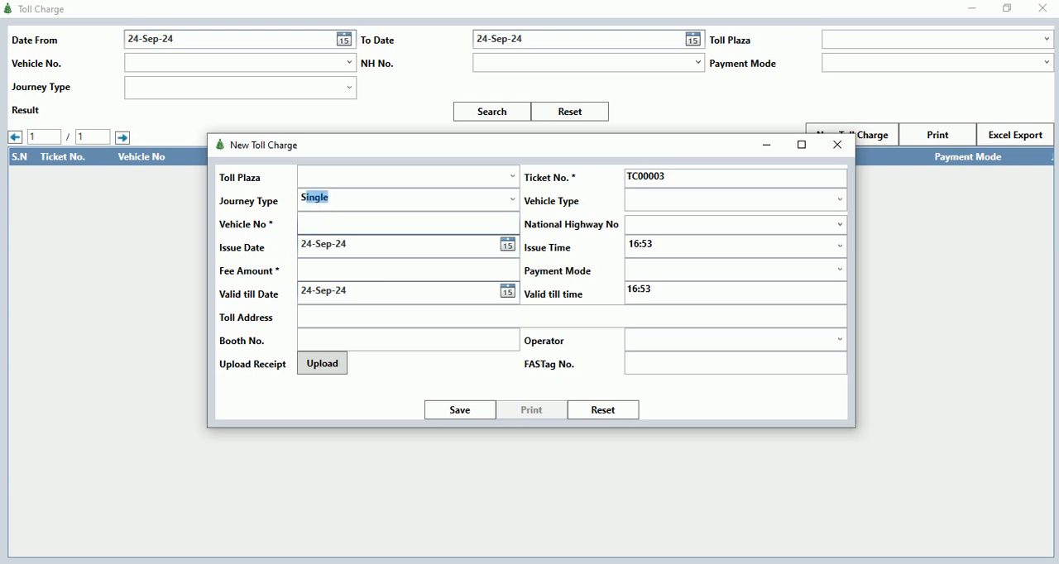
key("Tab")
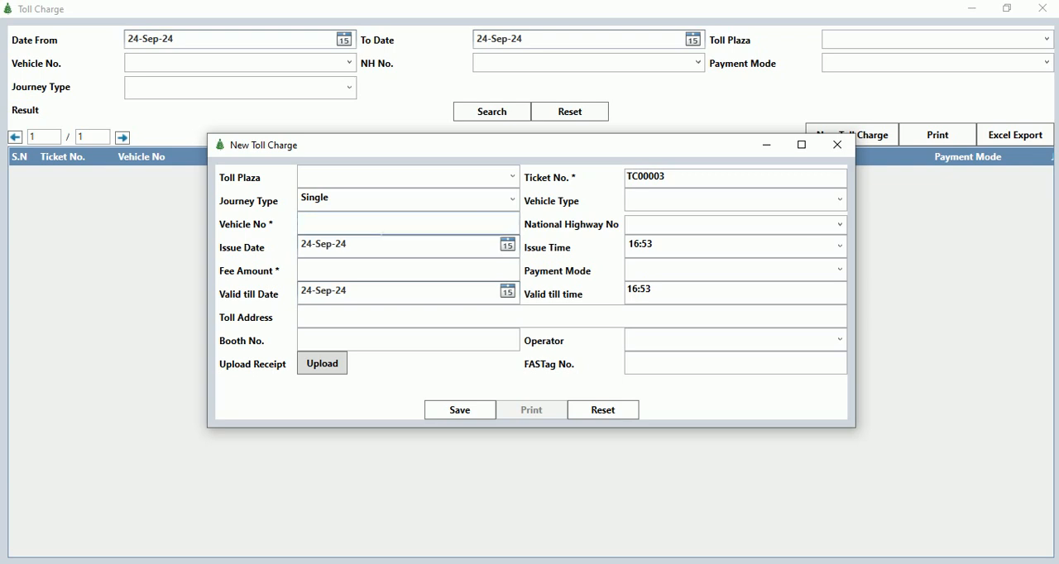
key("Tab")
type("c")
key("Down")
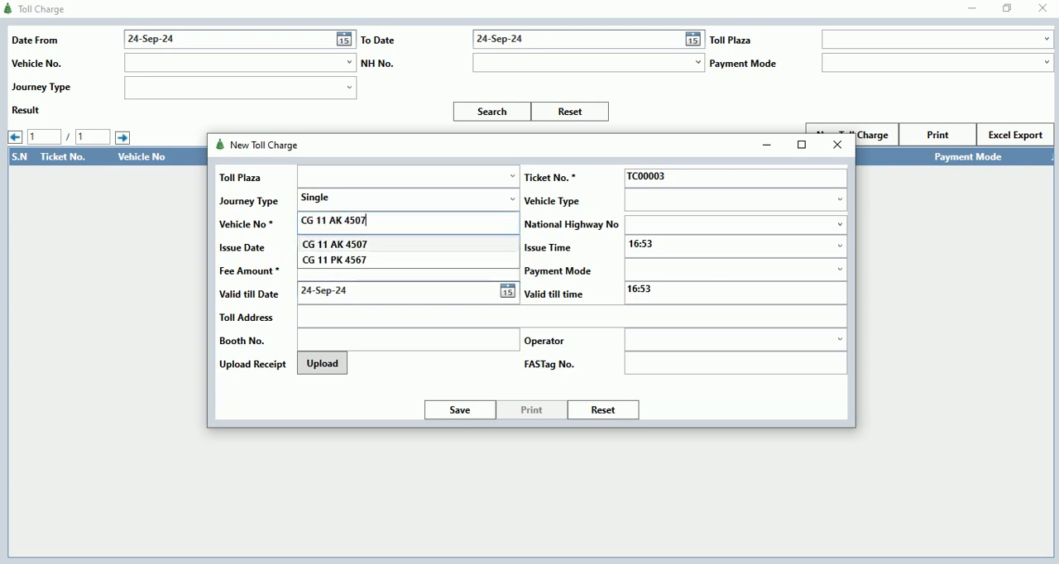
key("Tab")
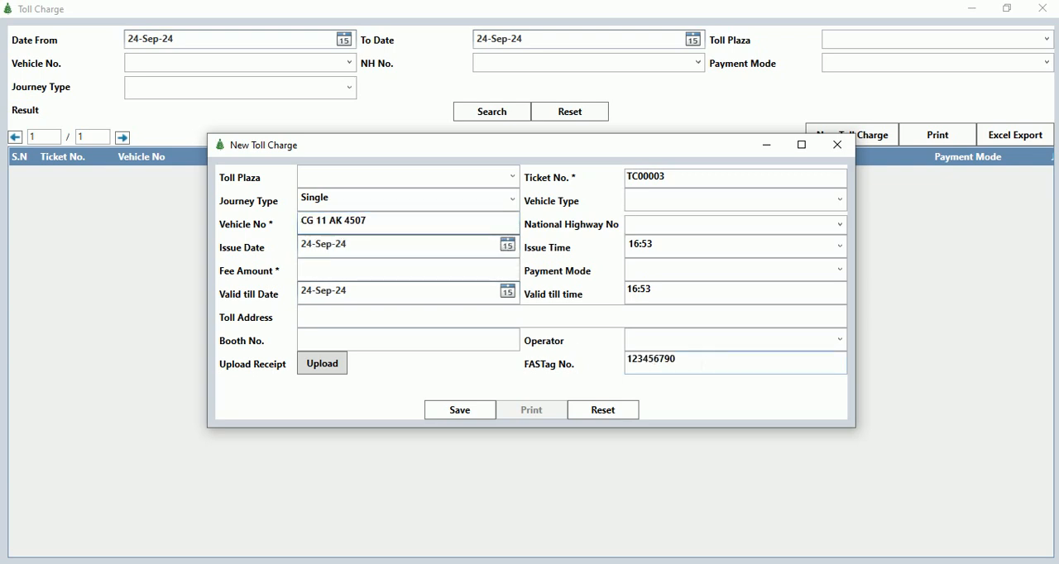
key("Tab")
Enter a fee amount of 200 and the payment mode fastag, leaving the toll address and booth number blank.
left_click(322, 263)
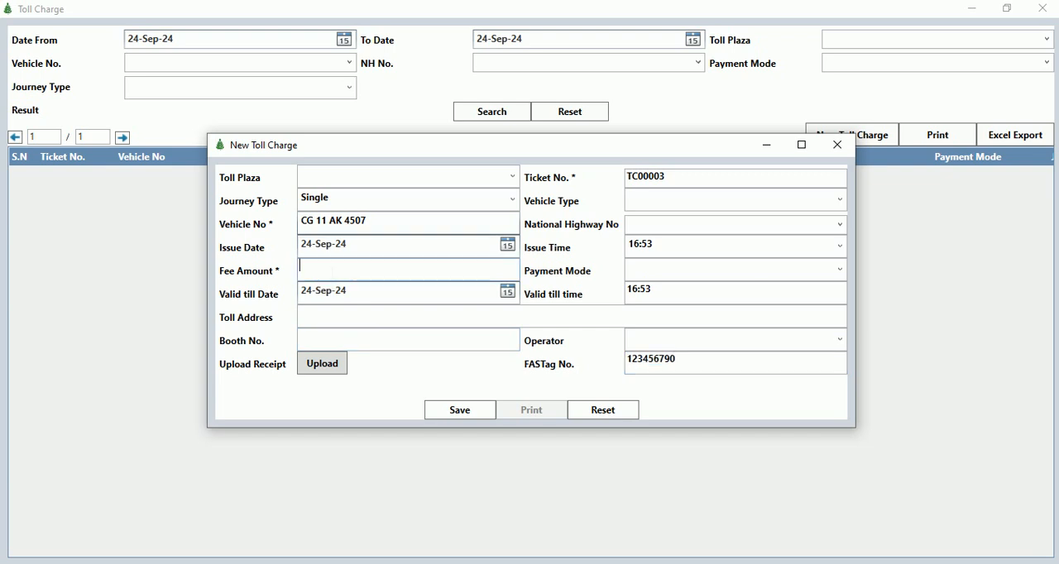
type("200")
key("Tab")
key("Tab")
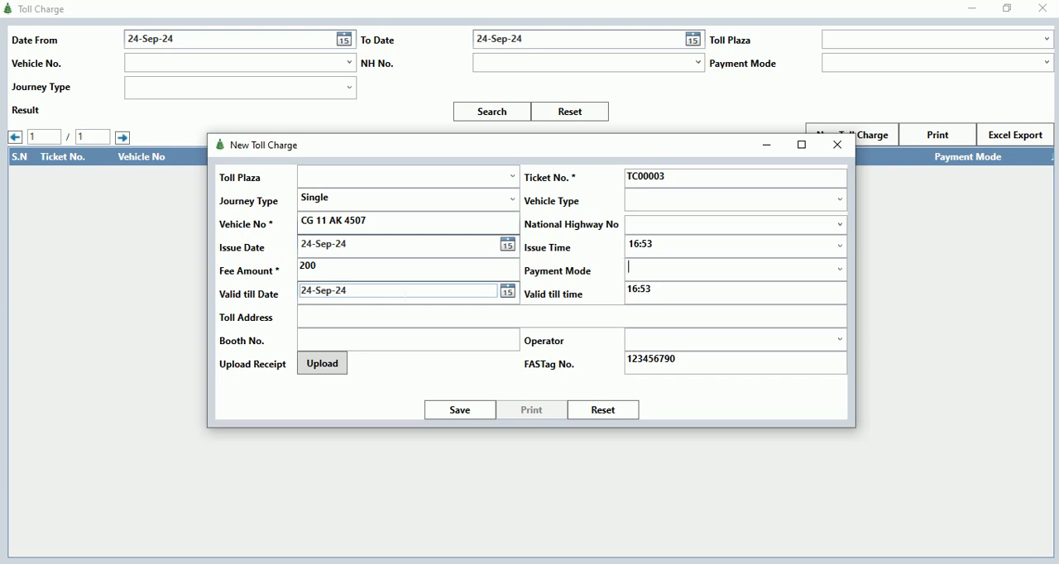
type("fastag")
left_click(334, 320)
left_click(392, 340)
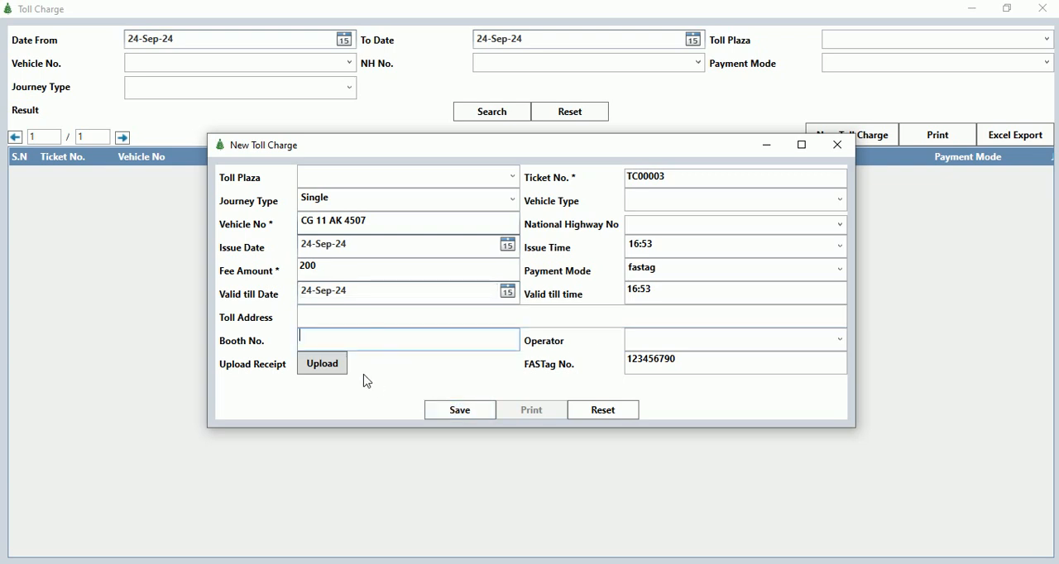
Save the new toll charge and close both its form and the toll charge records.
left_click(474, 414)
key("Return")
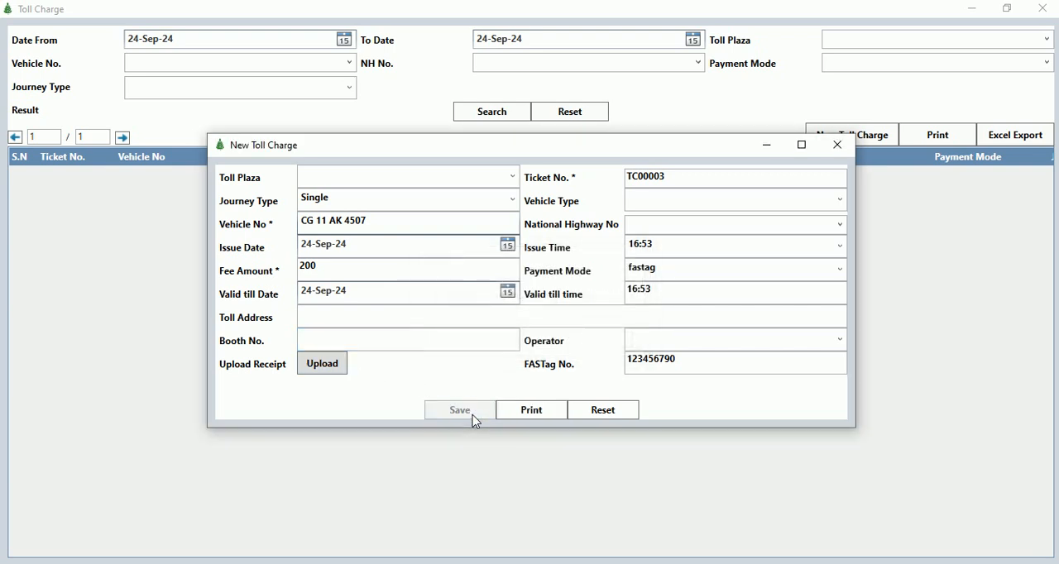
left_click(837, 144)
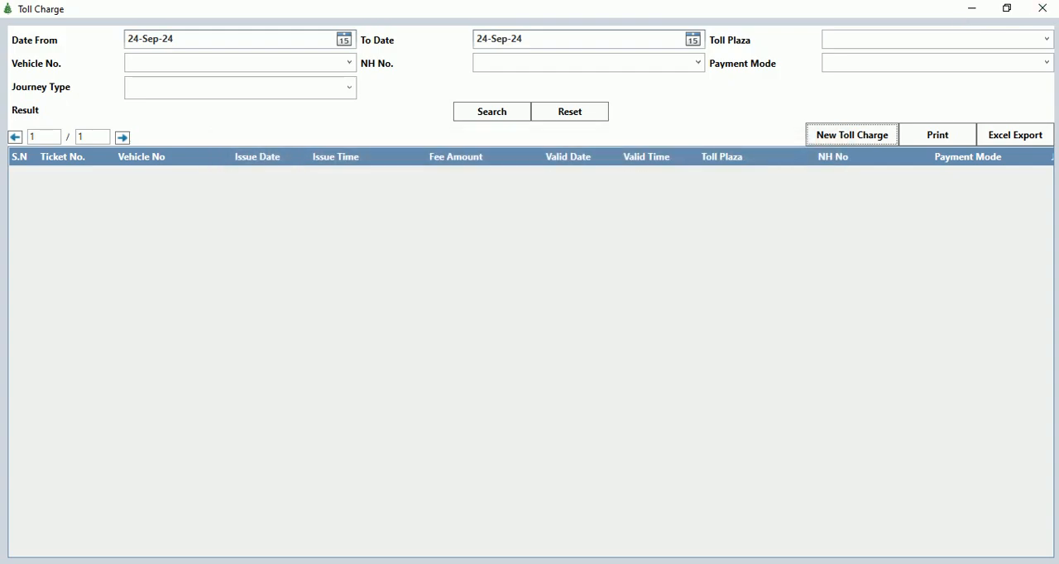
left_click(1042, 8)
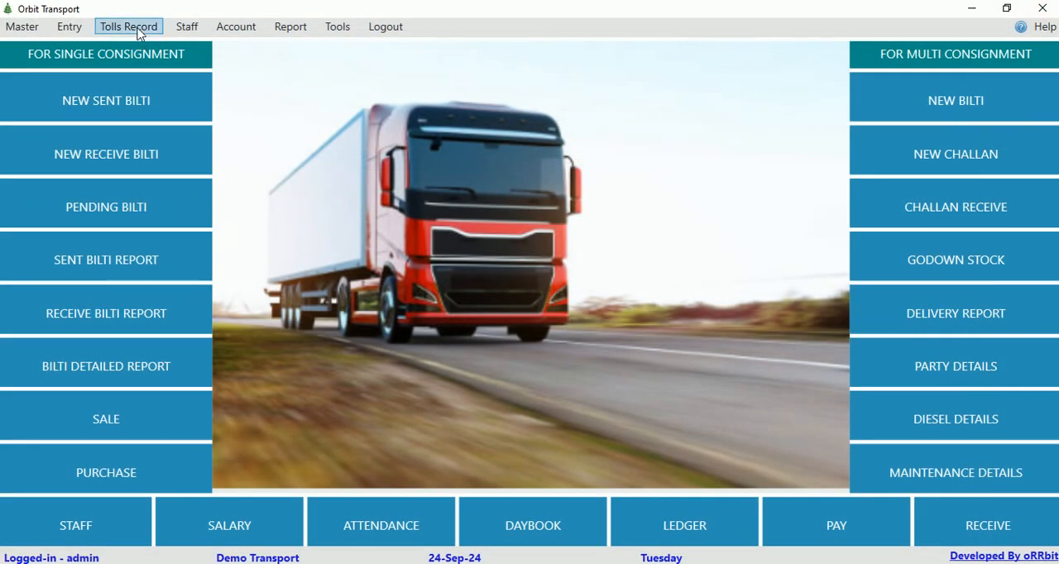
left_click(128, 26)
left_click(260, 97)
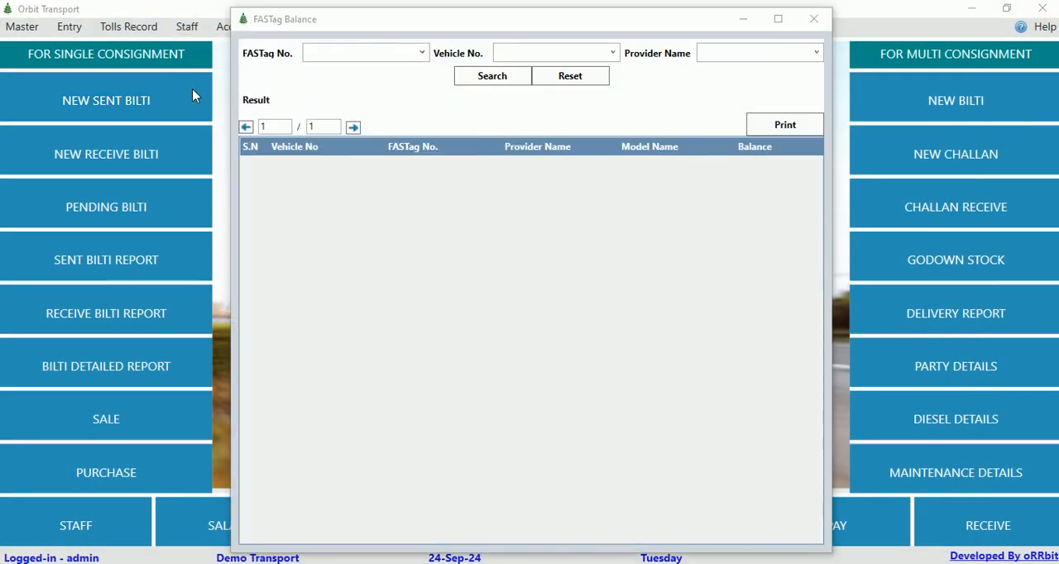
left_click(482, 75)
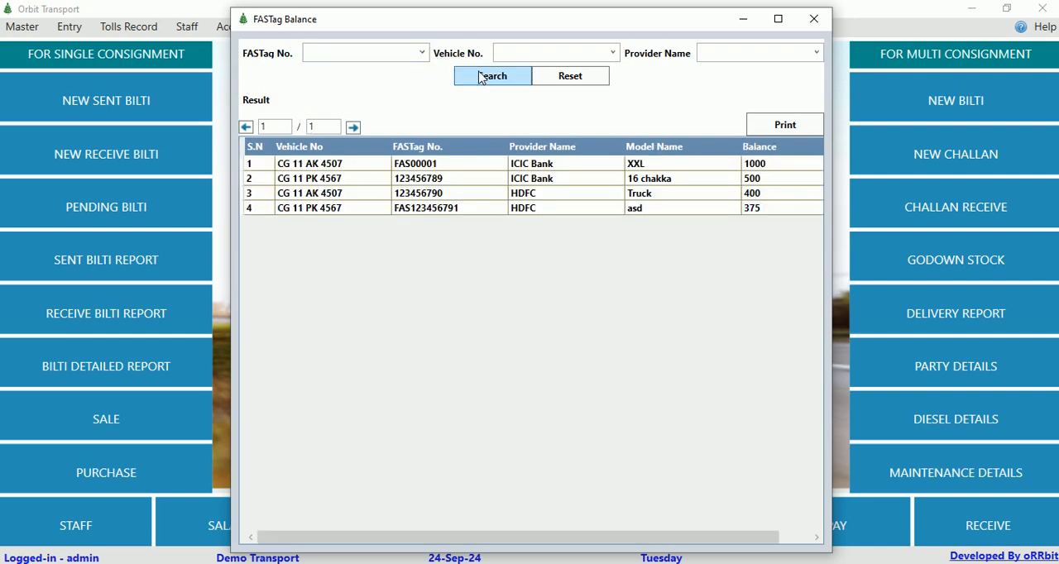
left_click(448, 199)
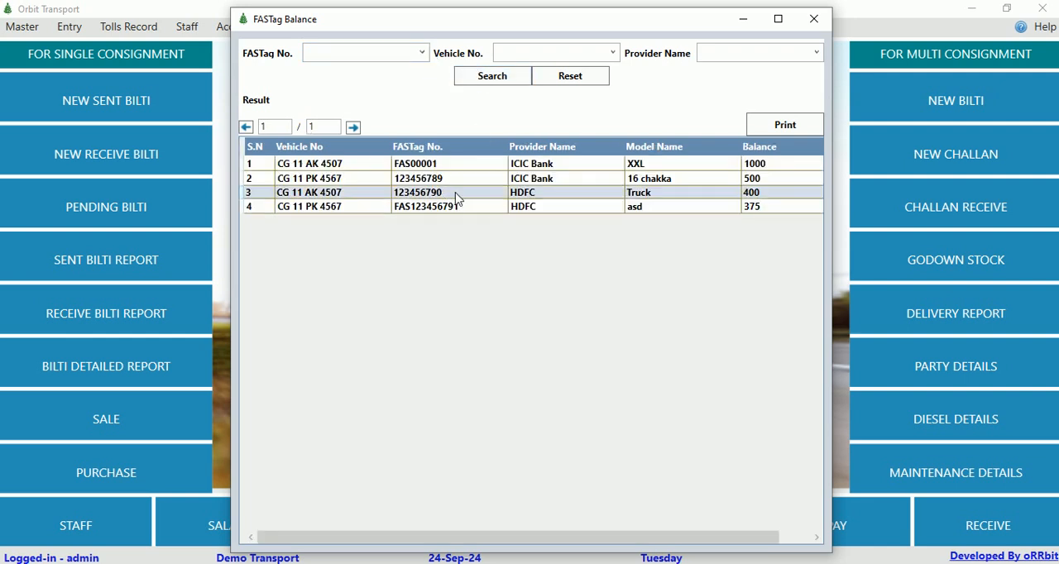
left_click(745, 198)
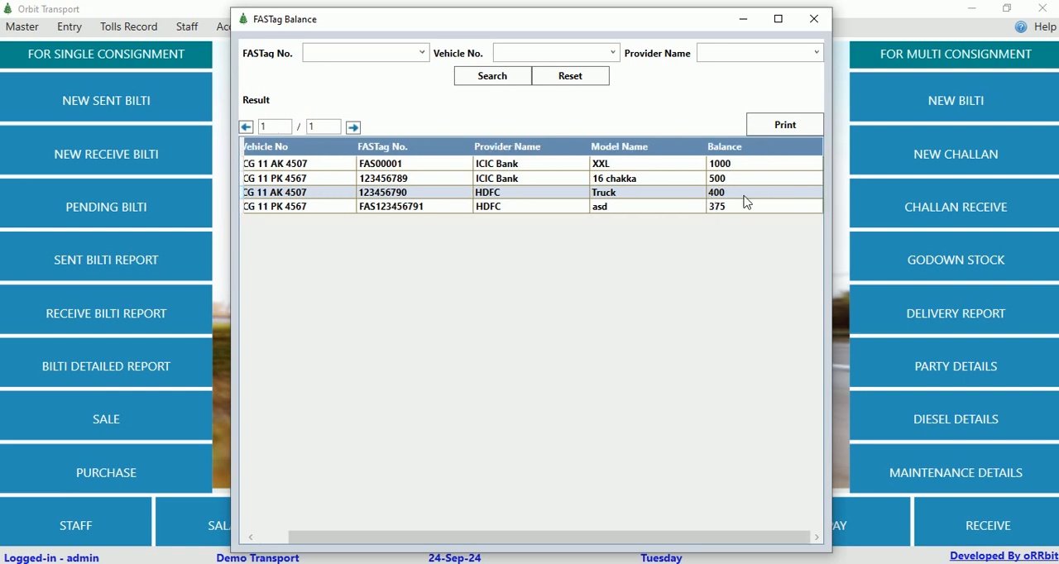
left_click(806, 23)
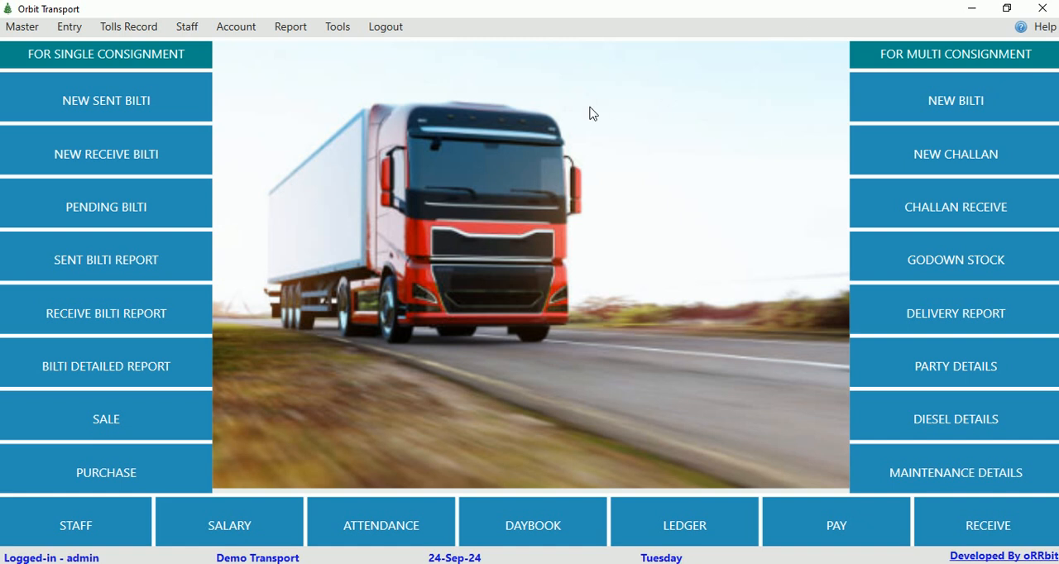
Review the staff details and the new staff form down to its salary amount field, and close both without saving.
left_click(177, 33)
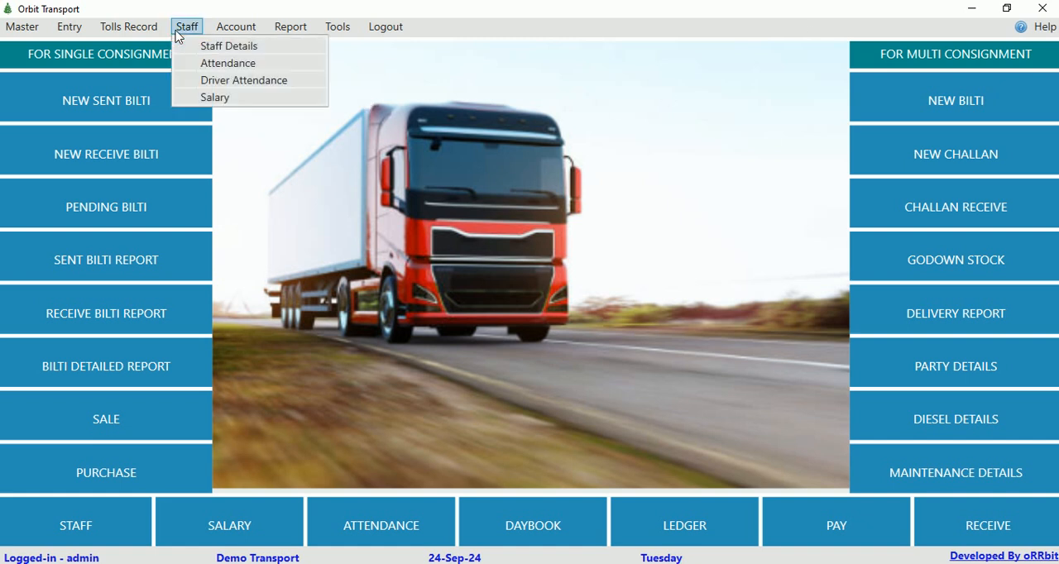
left_click(225, 51)
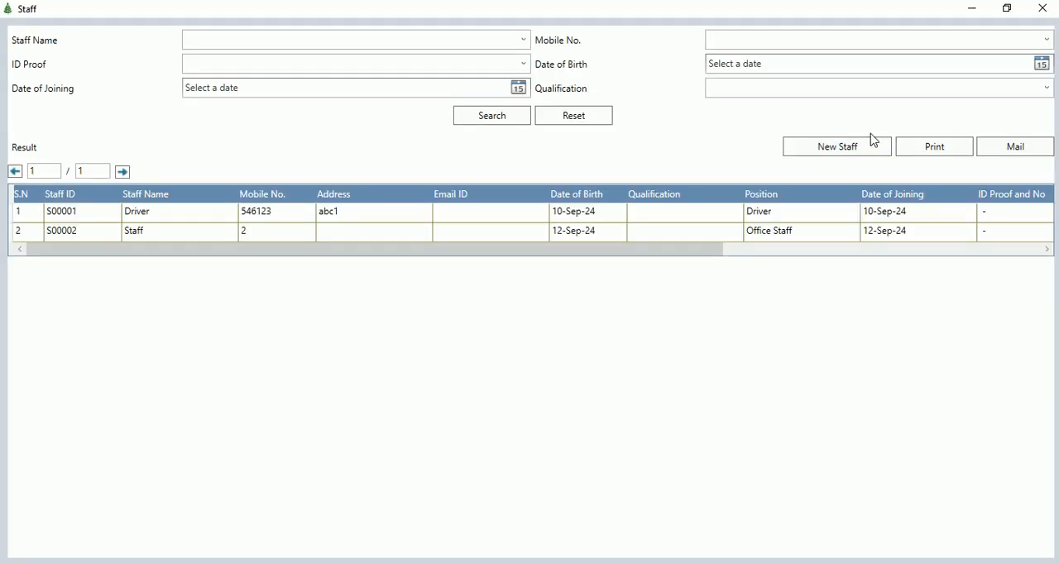
left_click(844, 147)
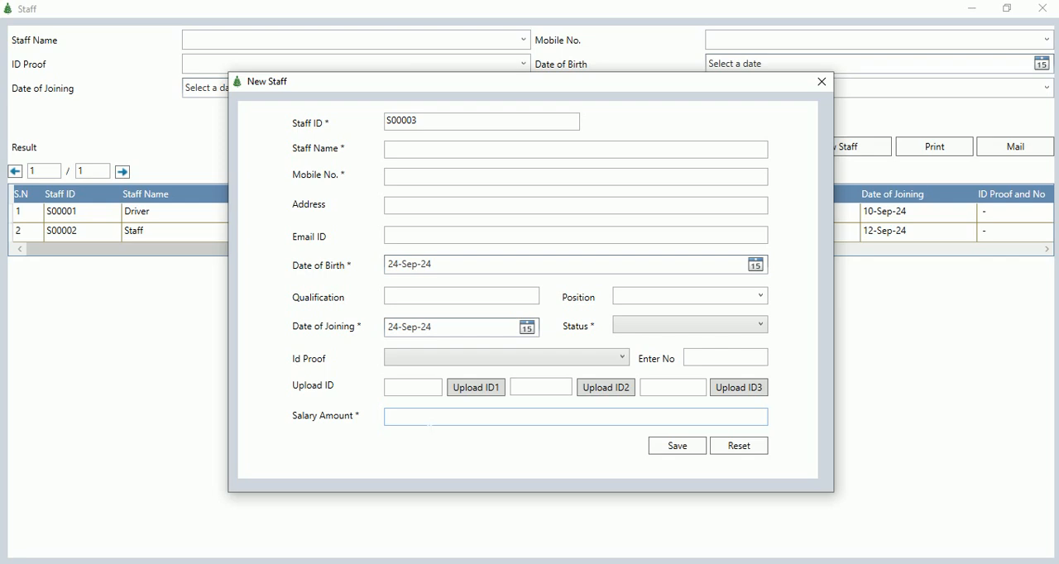
left_click(432, 418)
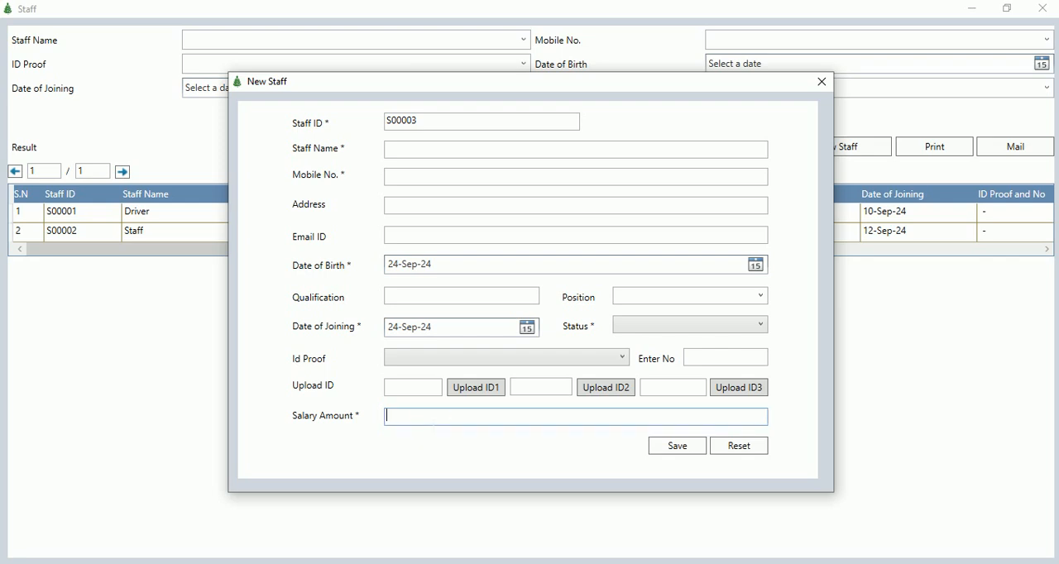
left_click(821, 82)
left_click(1041, 7)
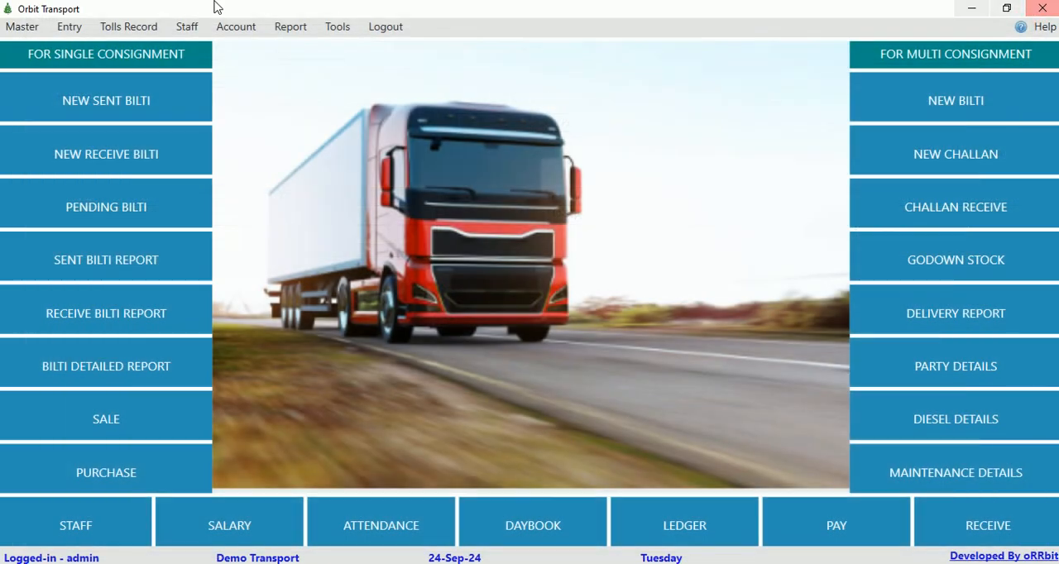
Review the staff attendance records and the new attendance form, and close both without saving.
left_click(188, 27)
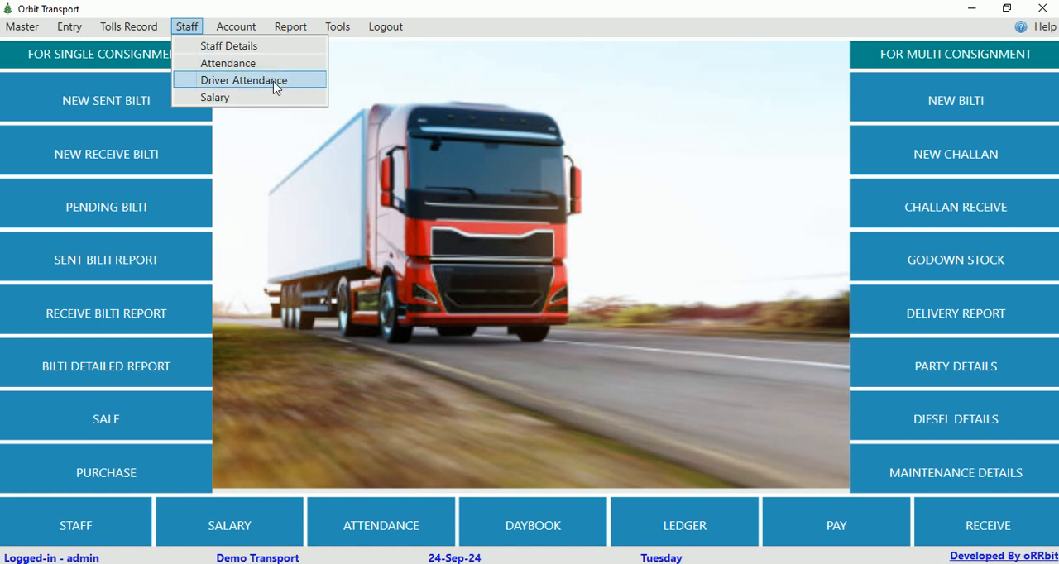
left_click(228, 63)
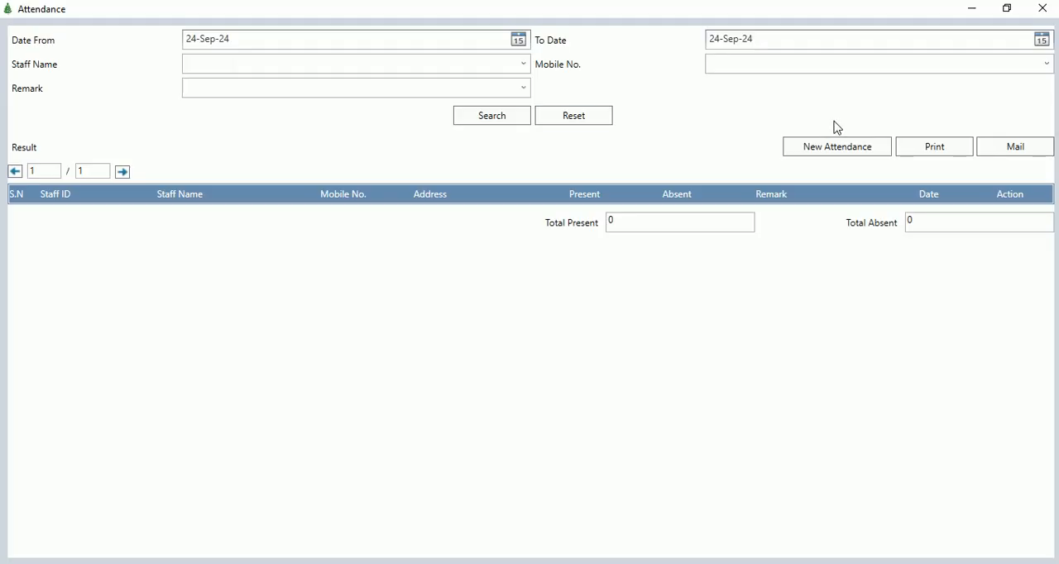
left_click(829, 148)
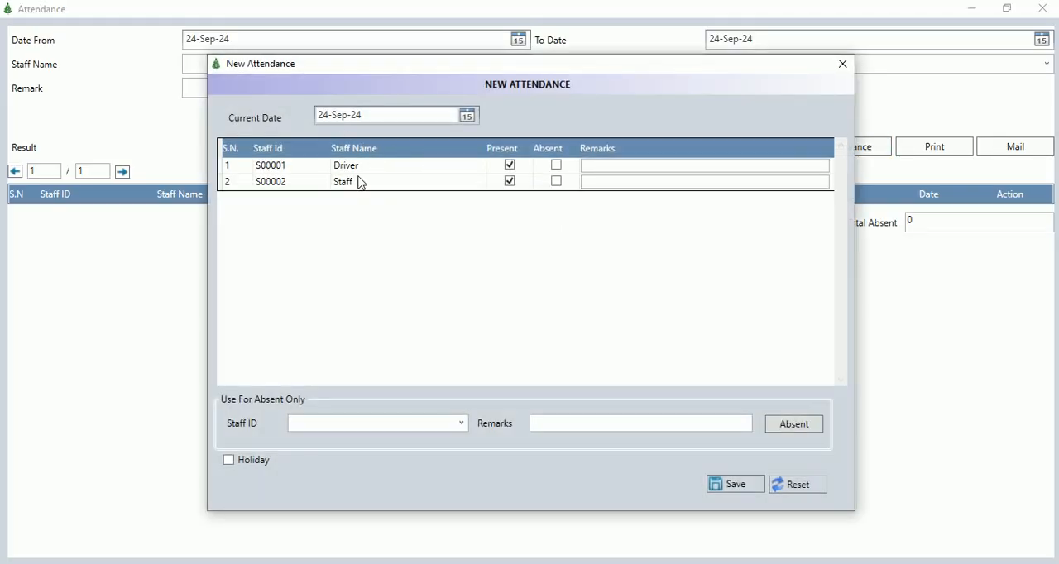
left_click(842, 64)
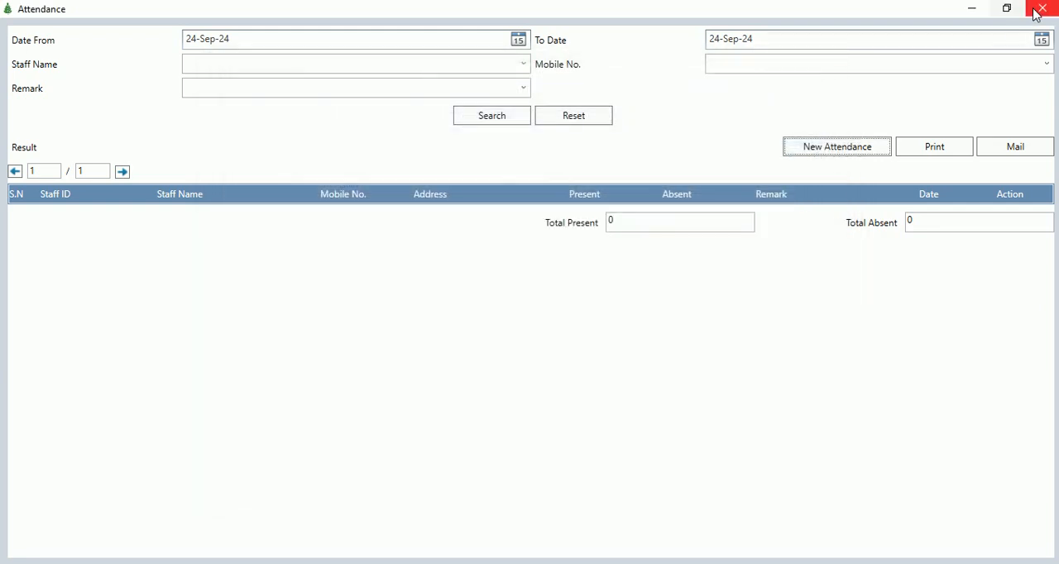
left_click(1041, 9)
Start a new salary entry from the staff salary records and choose the driver's staff ID.
left_click(185, 28)
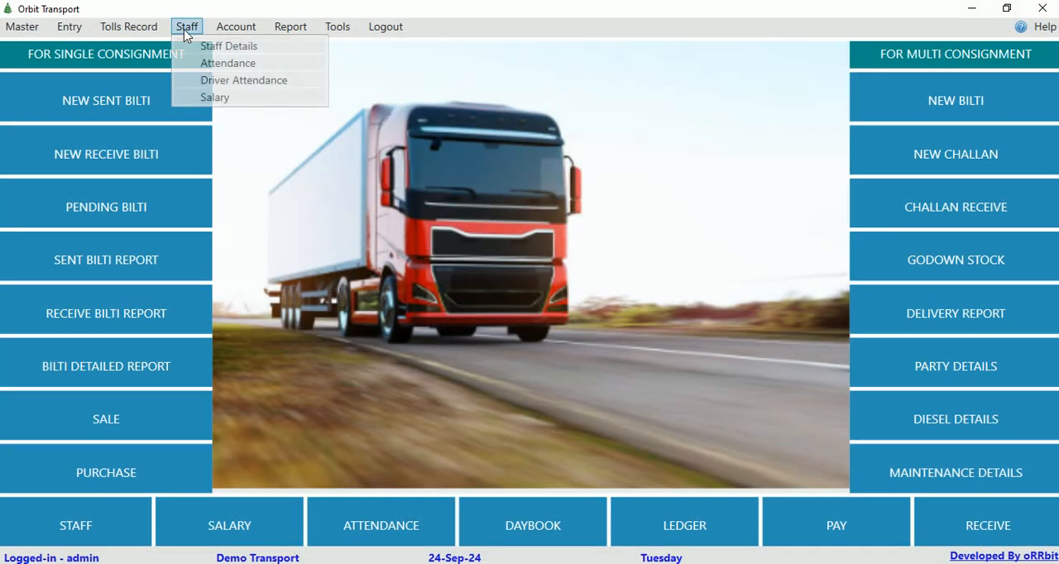
left_click(252, 99)
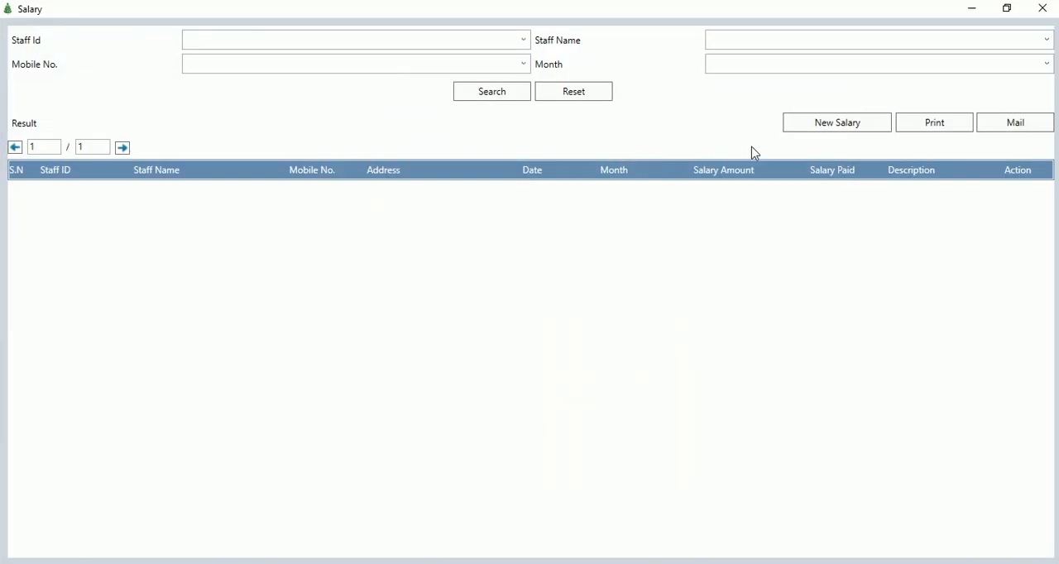
left_click(842, 126)
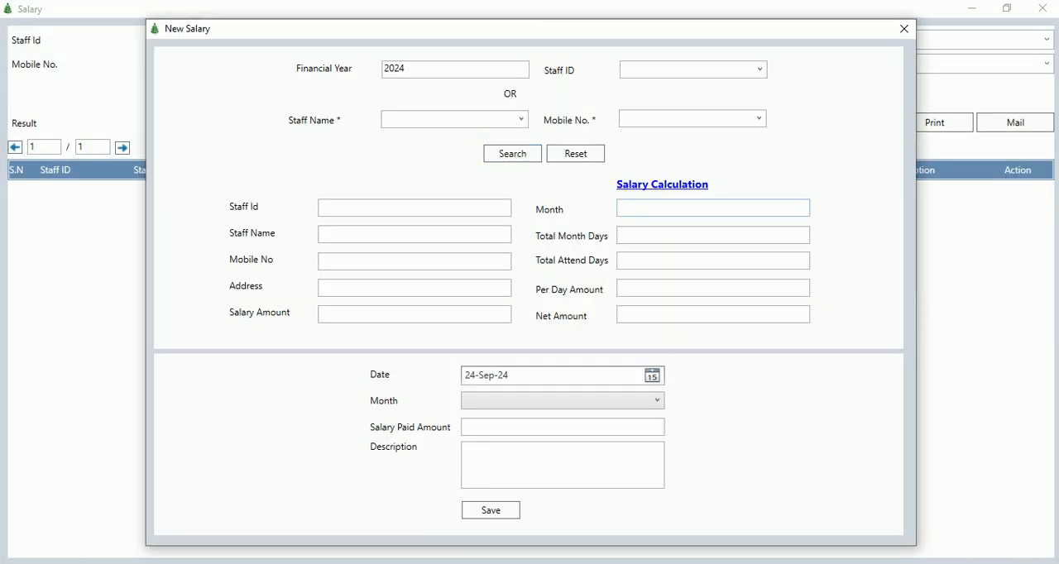
key("Down")
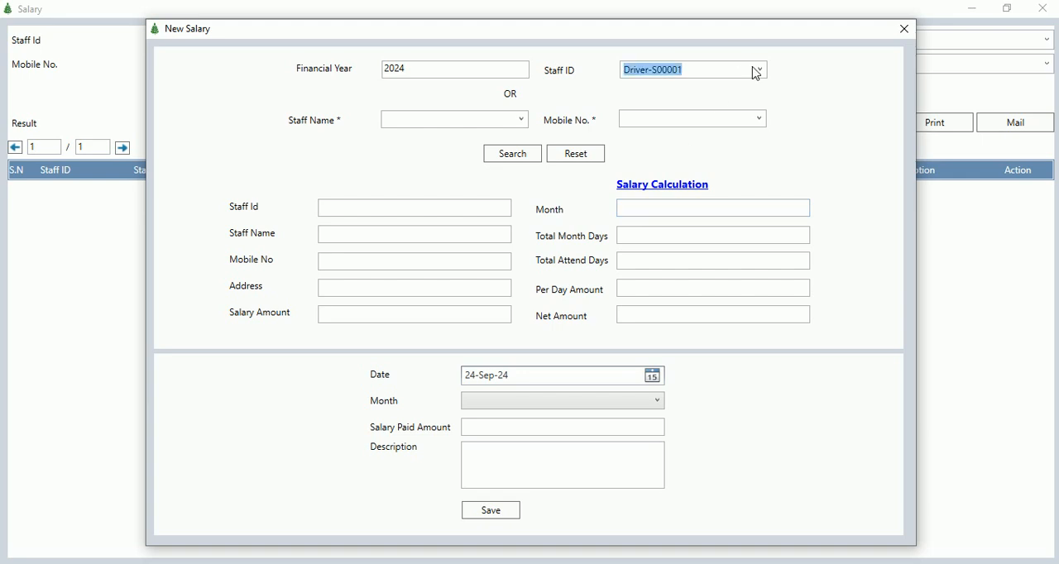
key("Tab")
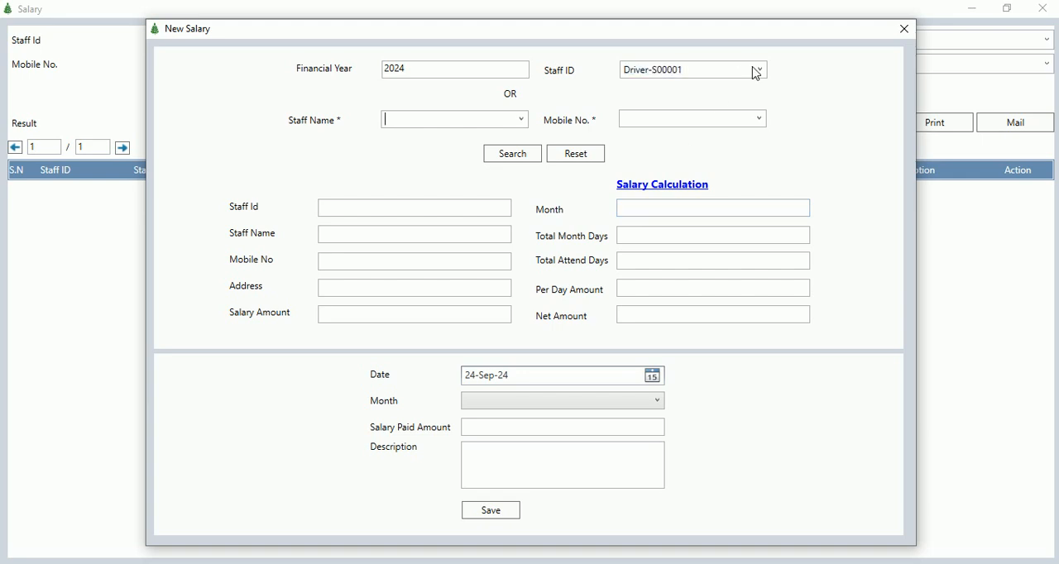
Load the driver's salary details, choose September as the month, and check the total attended days and net amount.
left_click(512, 153)
left_click(502, 402)
left_click(493, 339)
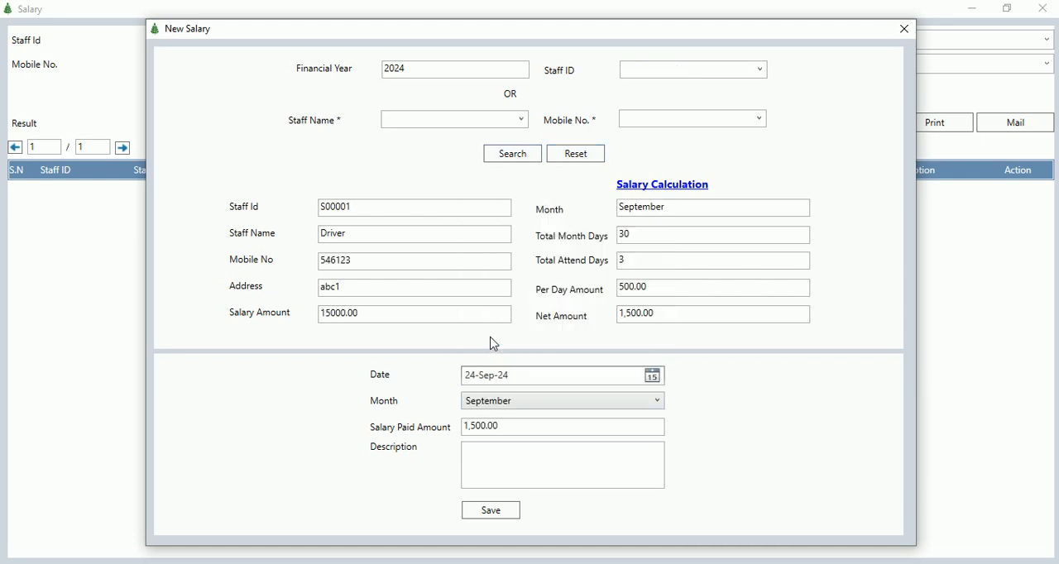
left_click_drag(641, 261, 556, 262)
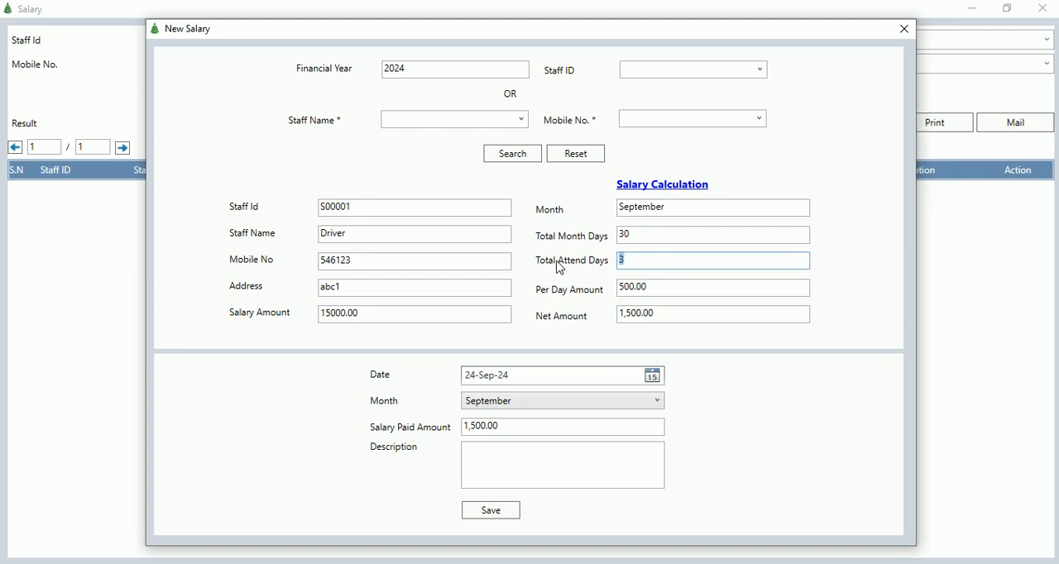
left_click_drag(653, 314, 604, 324)
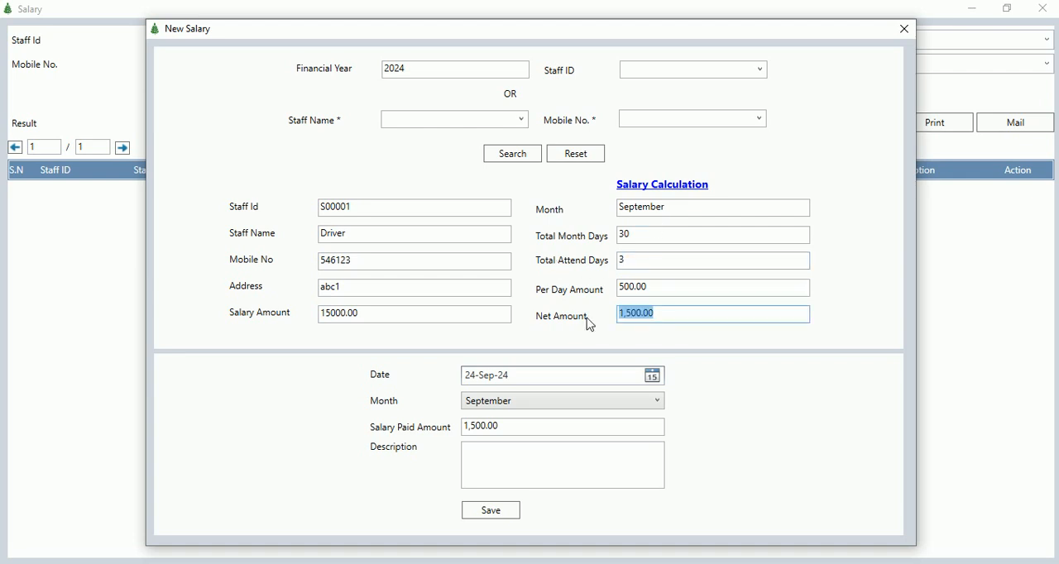
Check the salary paid amount and the description field of the new salary entry, and close the entry and salary records without saving.
left_click(530, 427)
left_click_drag(529, 427, 425, 447)
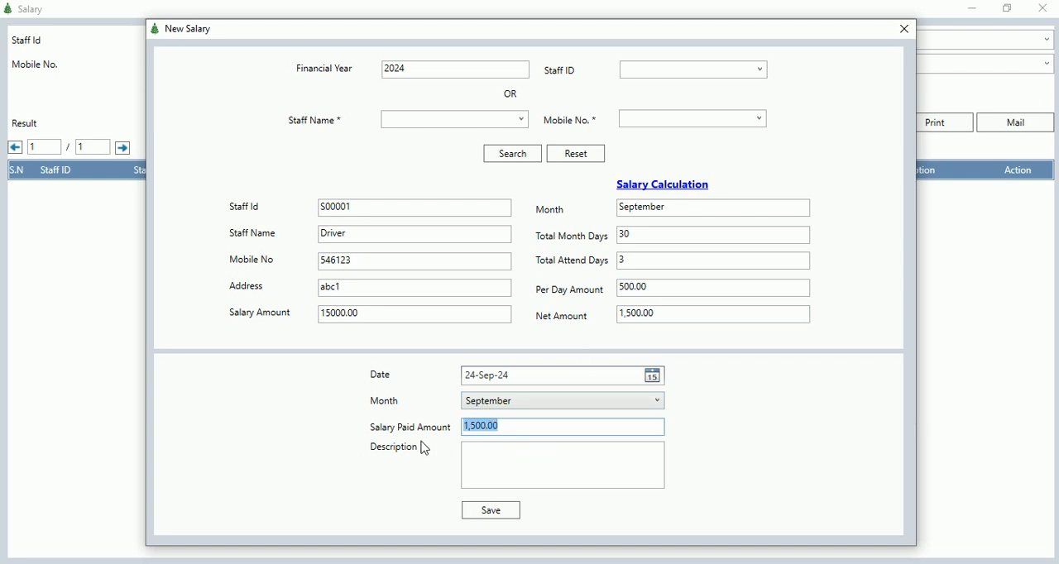
left_click(514, 474)
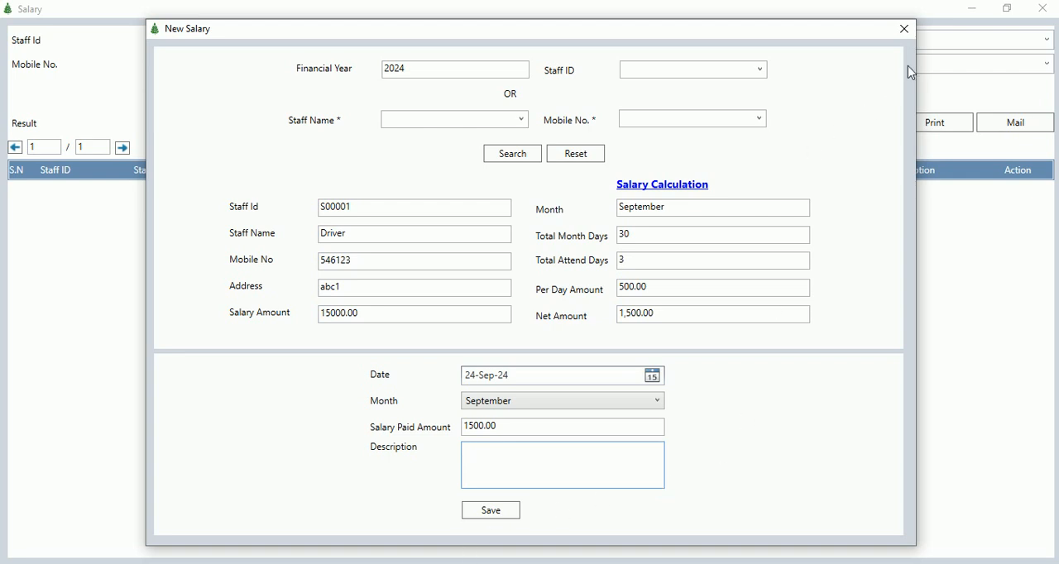
left_click(904, 30)
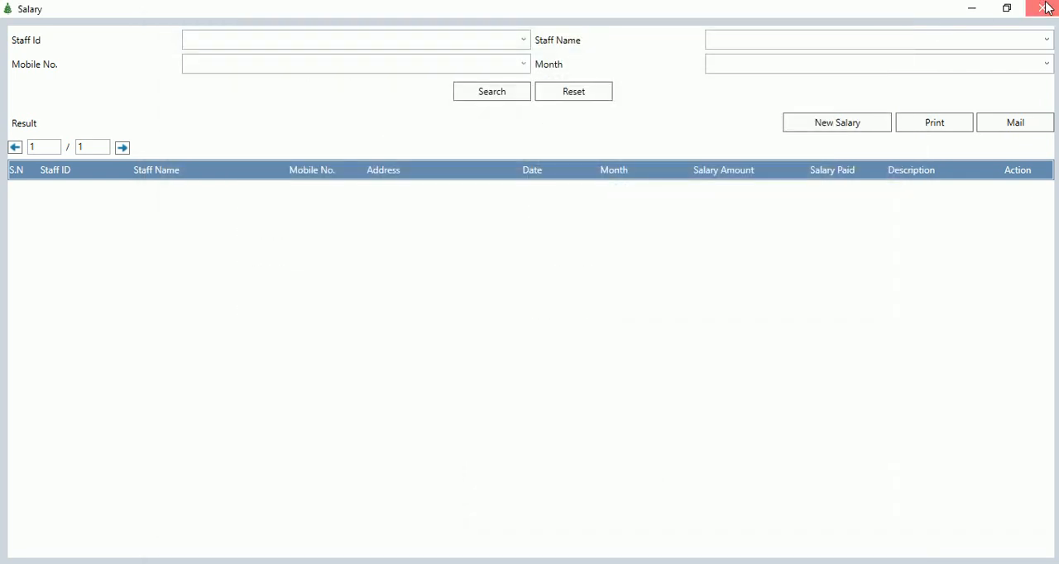
left_click(1046, 8)
Review which account functions, report types from bilti to material, and entry functions the transport software offers.
left_click(236, 28)
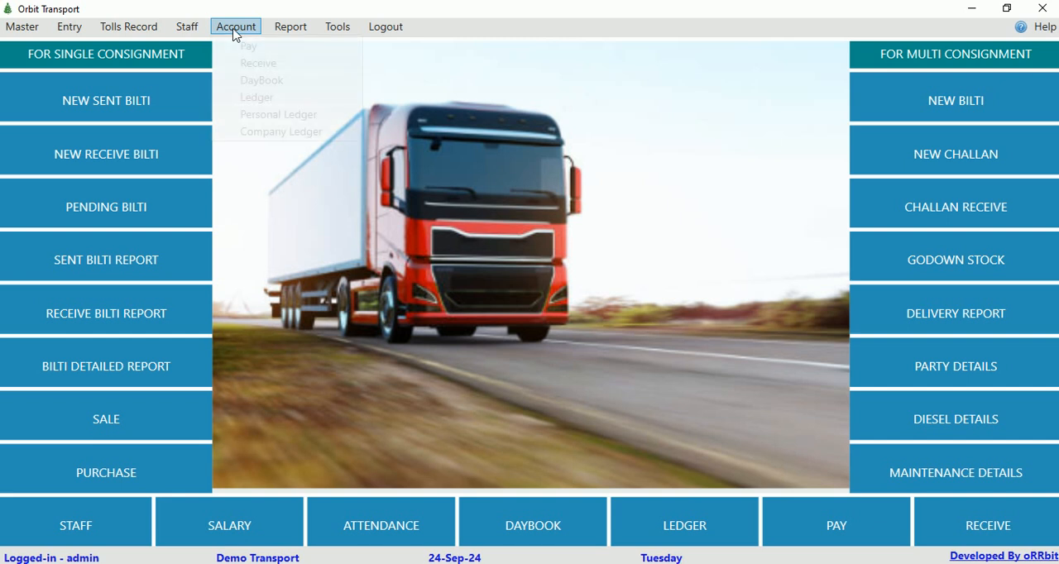
mouse_move(277, 30)
mouse_move(238, 28)
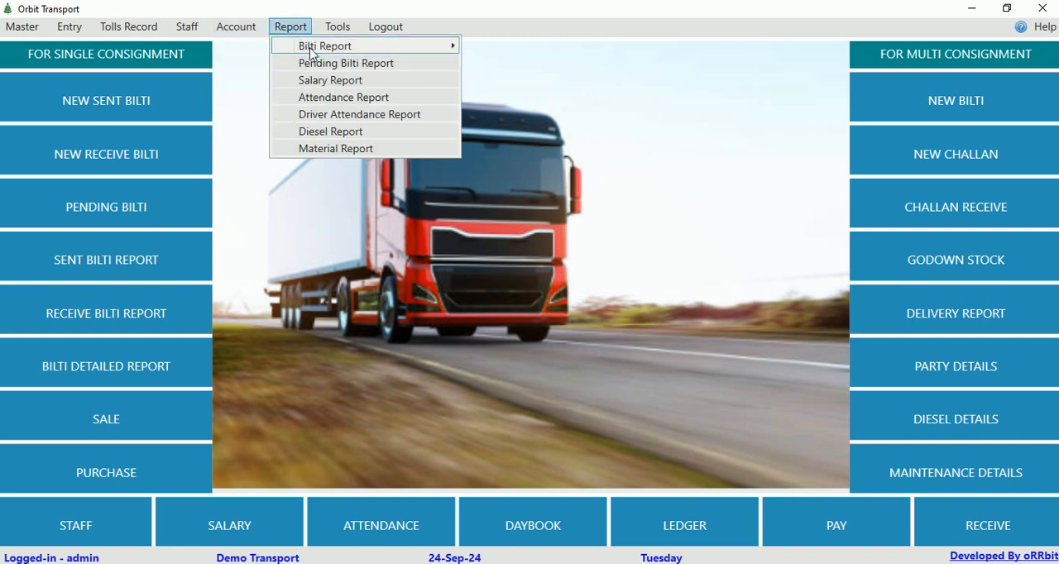
mouse_move(317, 49)
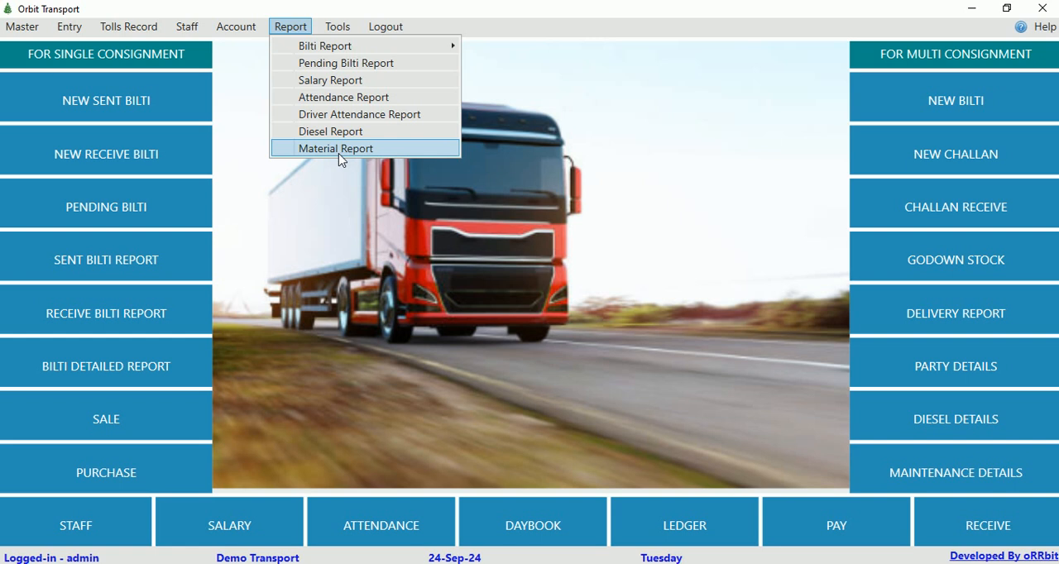
left_click(650, 290)
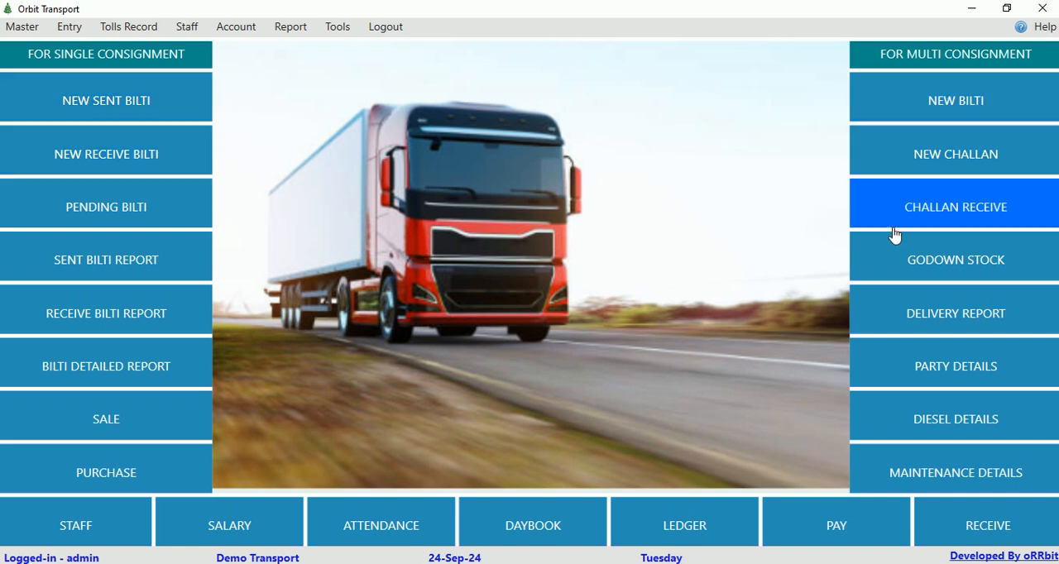
left_click(68, 30)
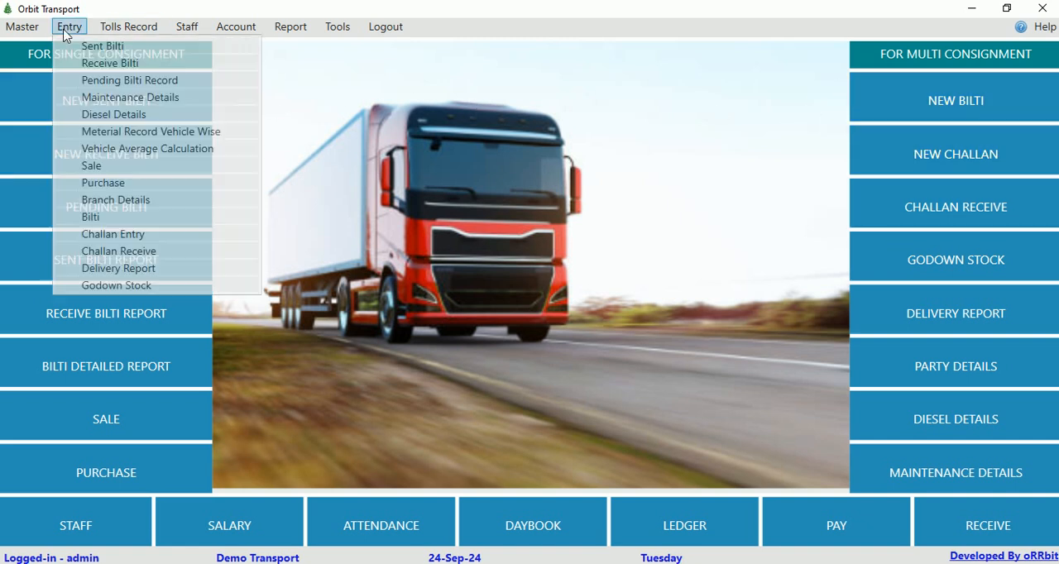